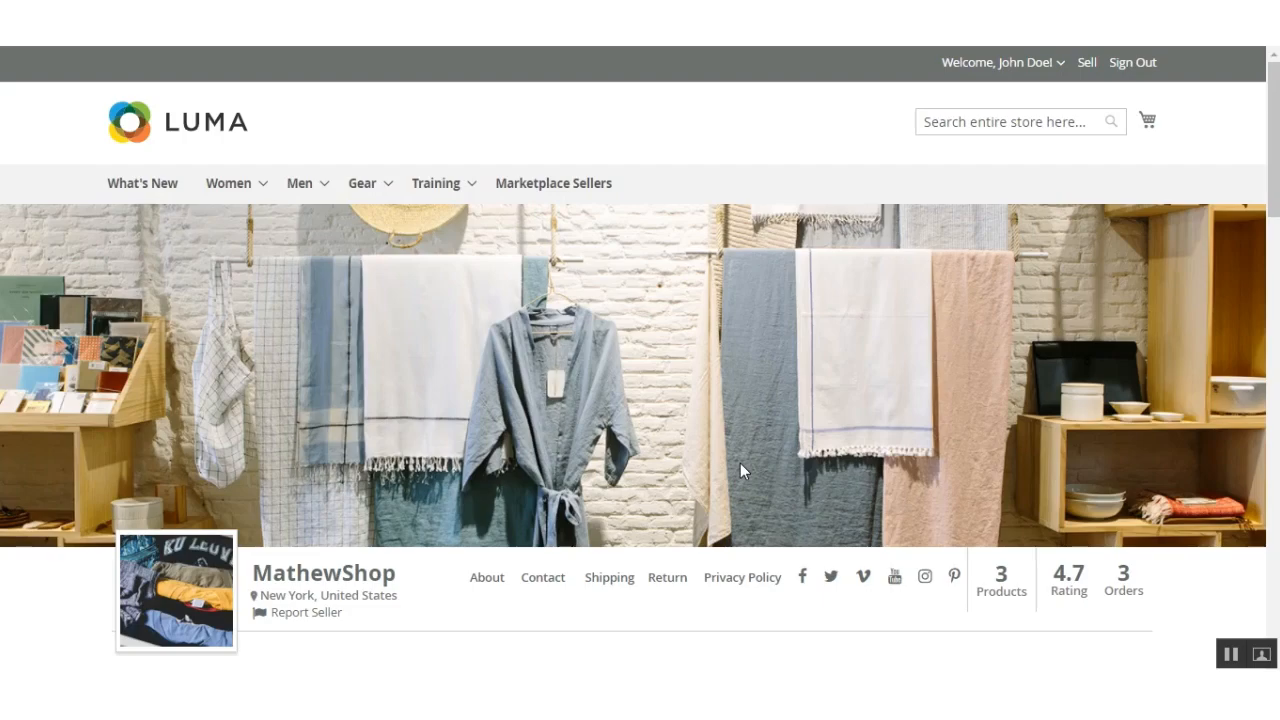
Step: Look over the MathewShop seller profile page and its recently added products
scroll(1133, 240, "down", 3)
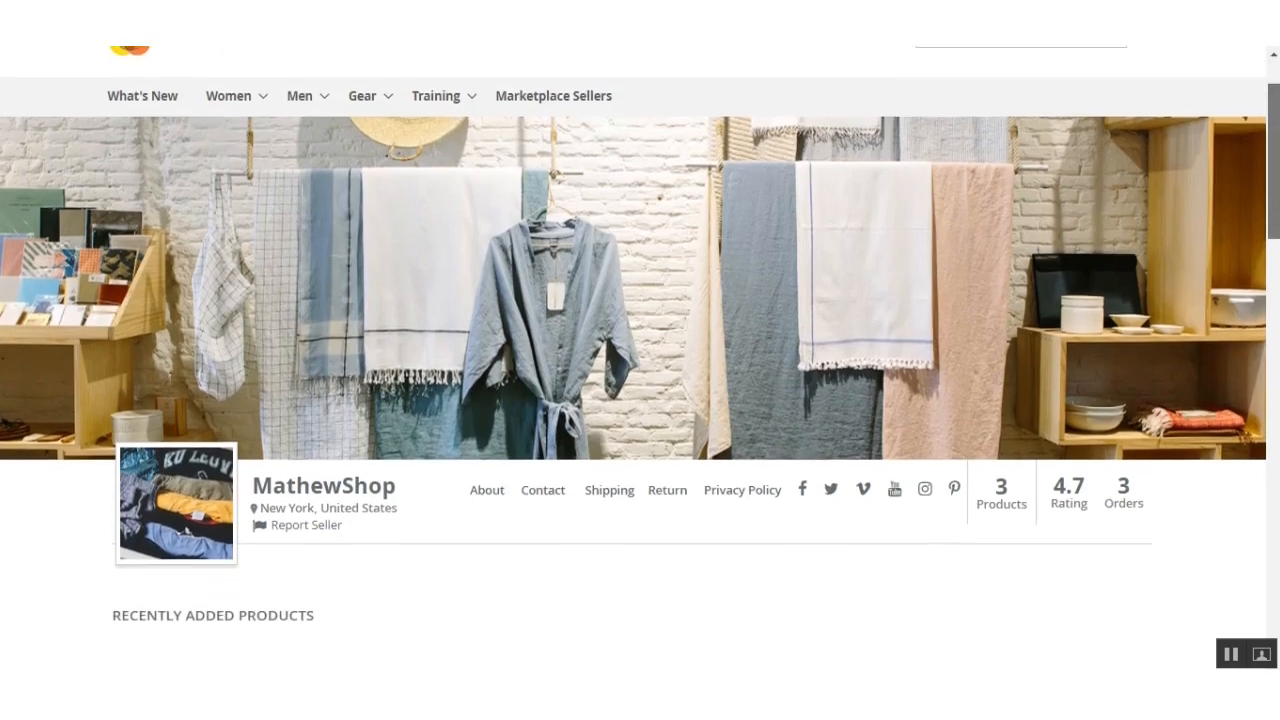
scroll(1133, 240, "down", 5)
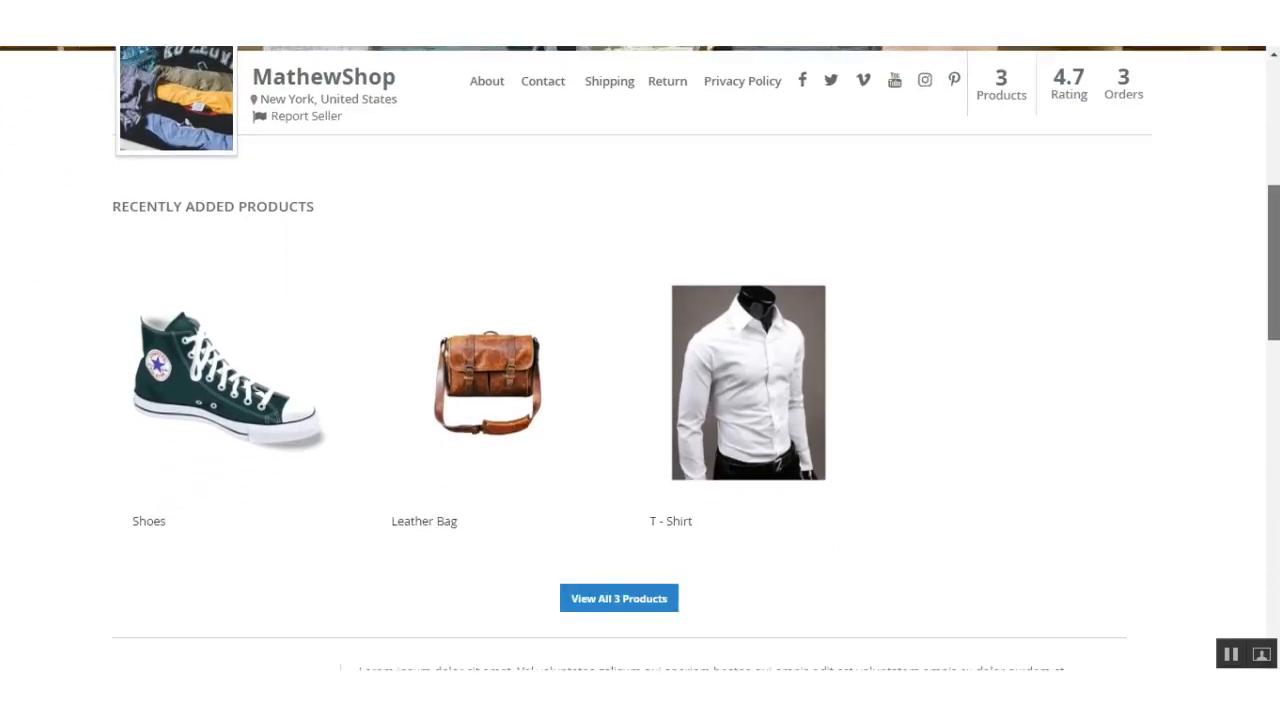
scroll(1148, 150, "up", 10)
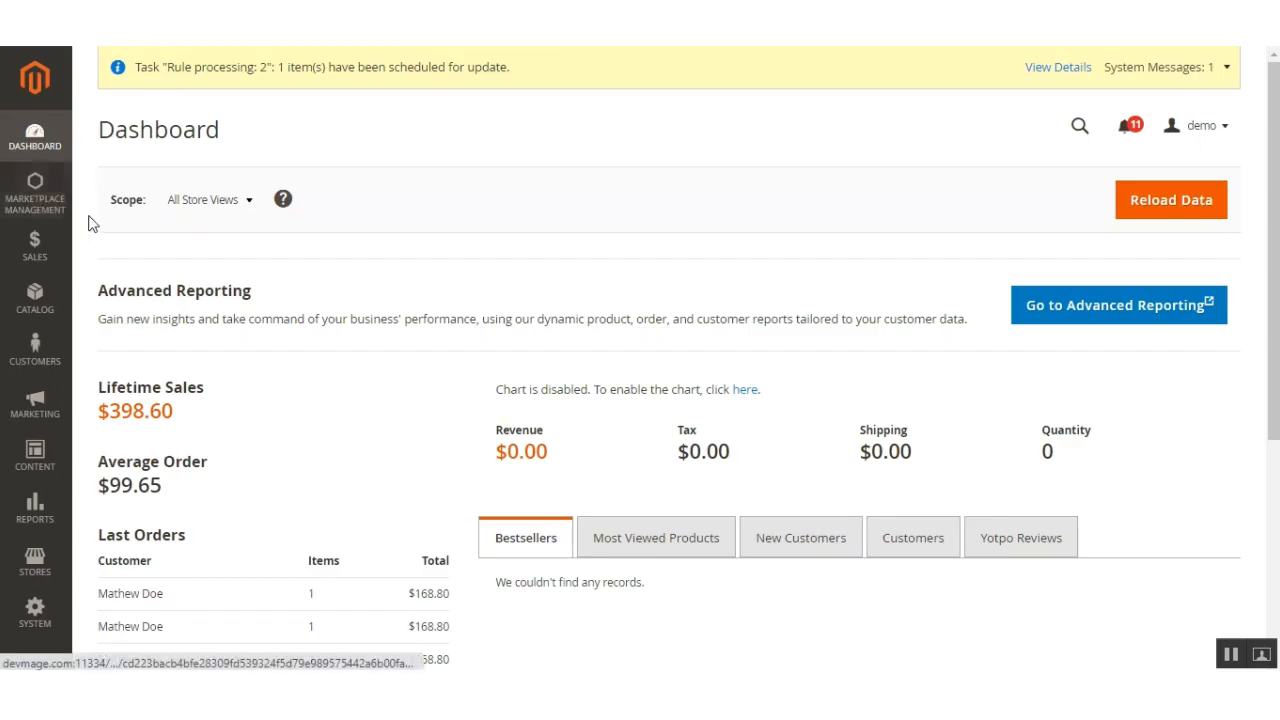
Step: Open the marketplace's Manage Product list in the Magento admin, checking the Shoes product and MathewShop storefront pages on the way
left_click(35, 205)
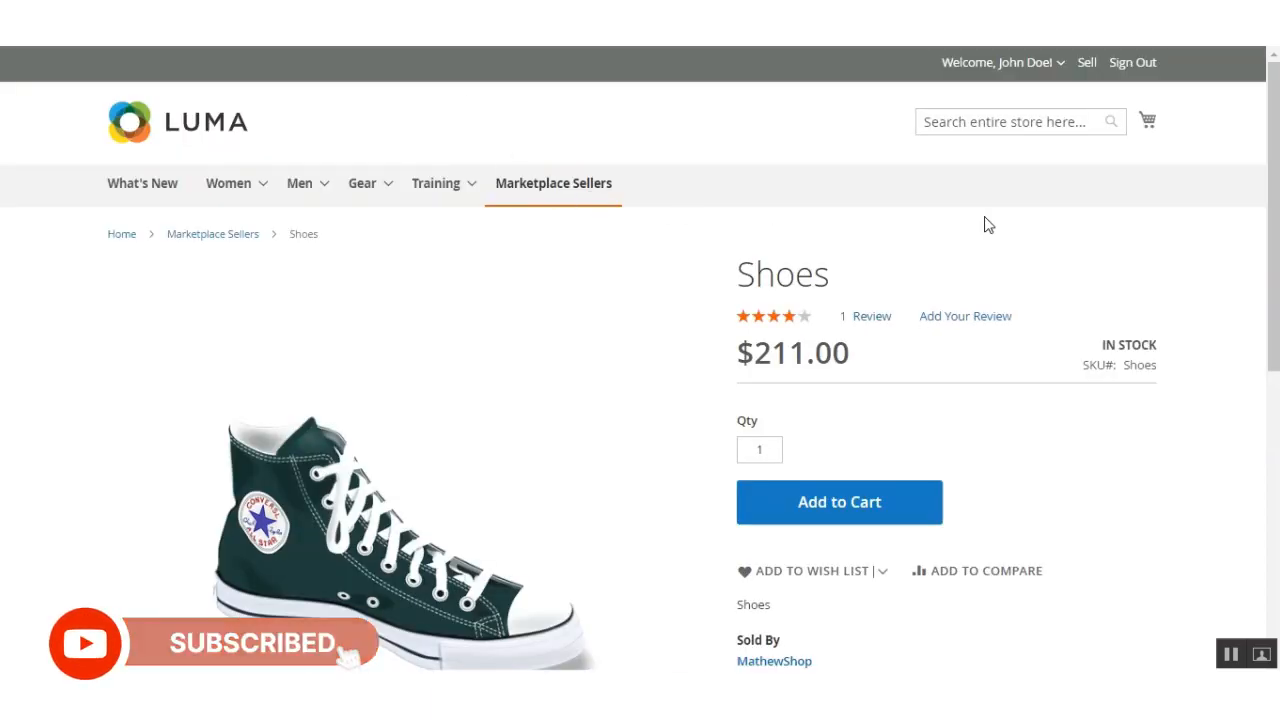
left_click_drag(1276, 142, 1277, 177)
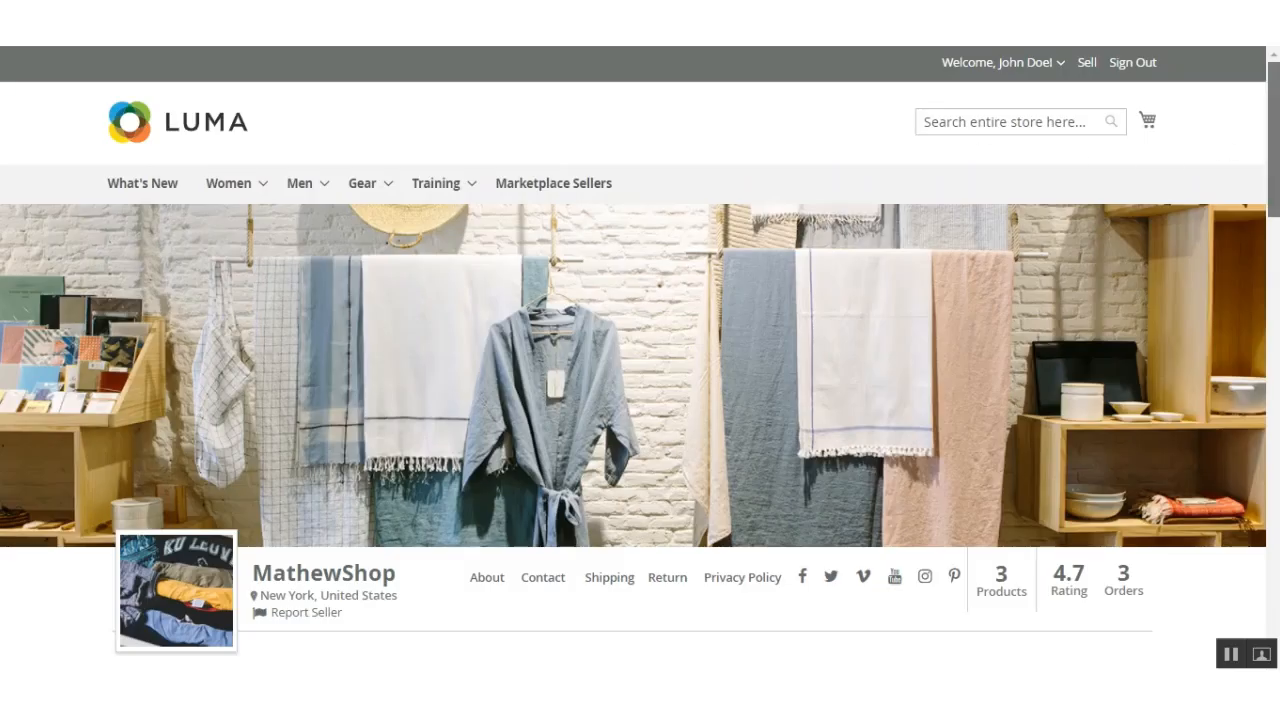
scroll(1272, 142, "down", 3)
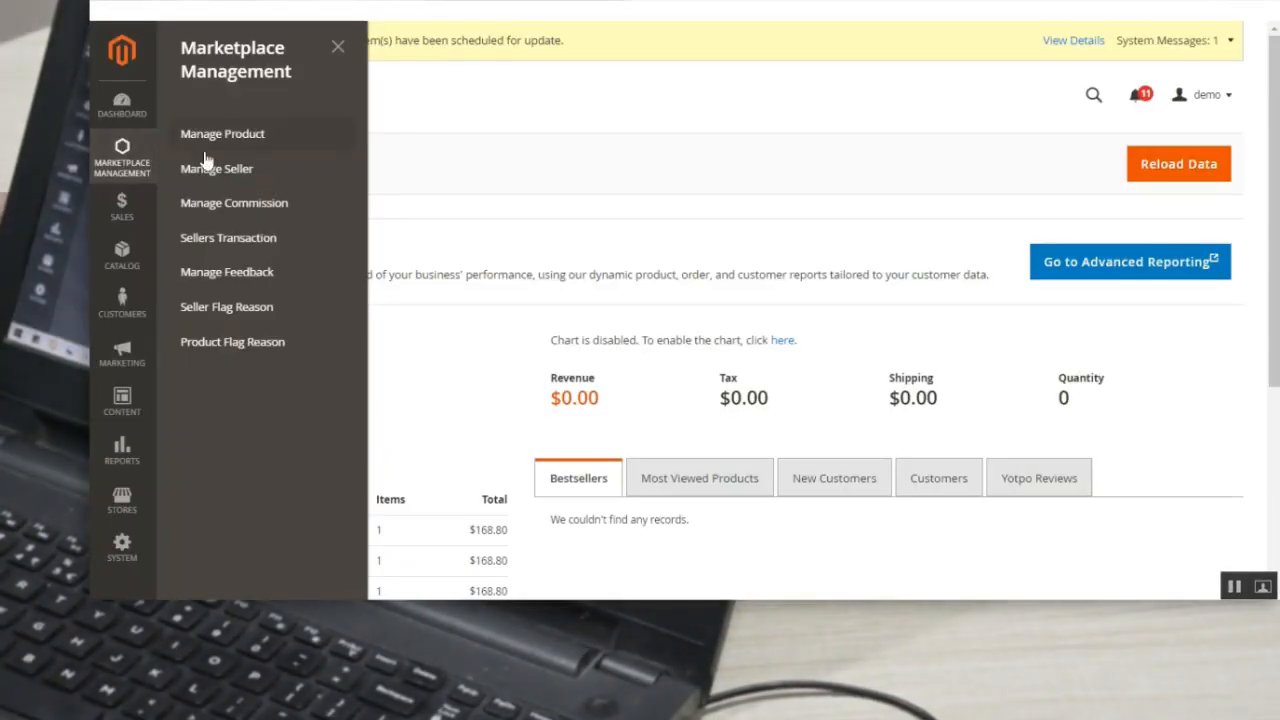
left_click(277, 138)
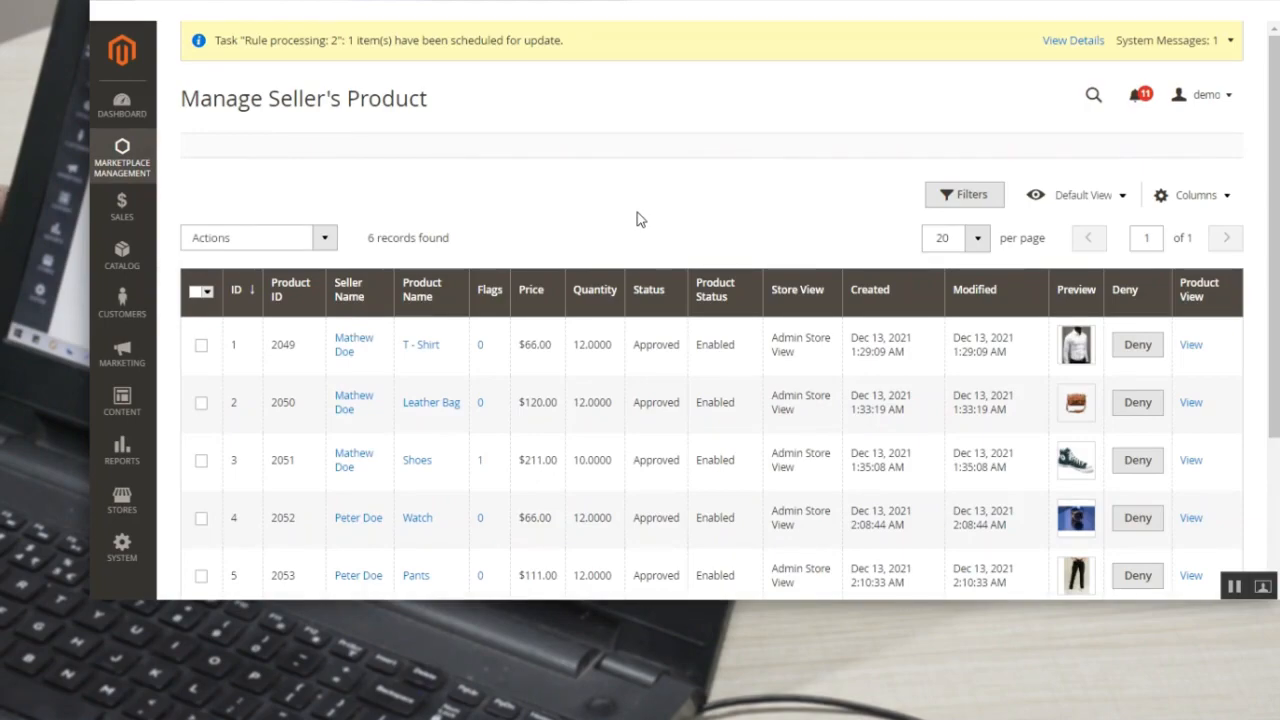
Step: Select the T-Shirt in the seller product list and display the available bulk actions
left_click(201, 347)
left_click(323, 240)
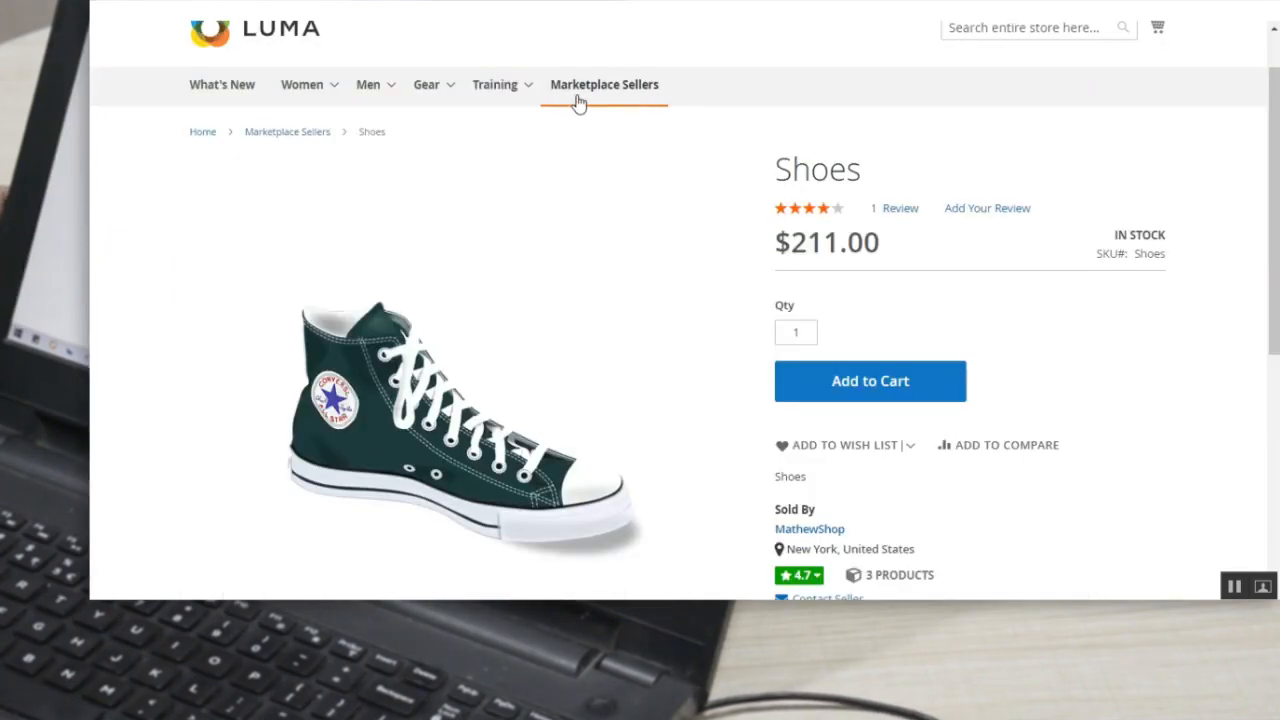
Step: Switch to the Luma storefront and browse the products in the Marketplace Sellers category
left_click(582, 95)
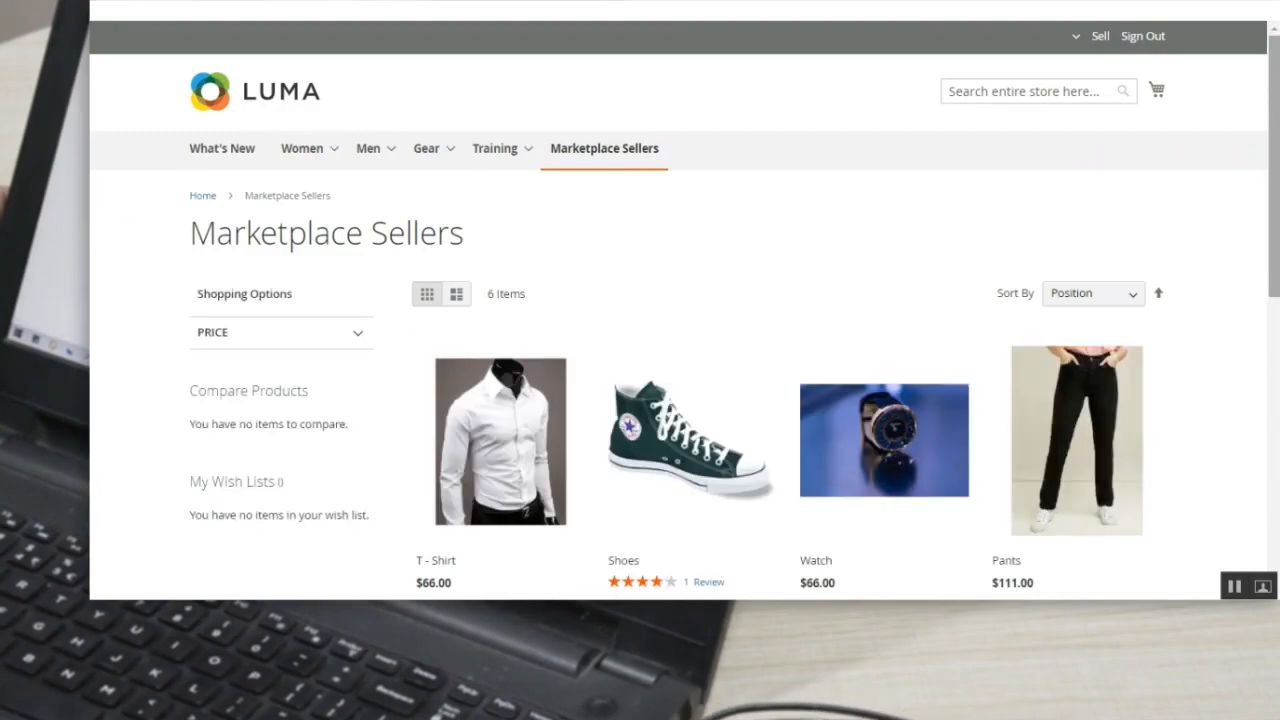
scroll(1277, 215, "down", 2)
scroll(1277, 215, "down", 1)
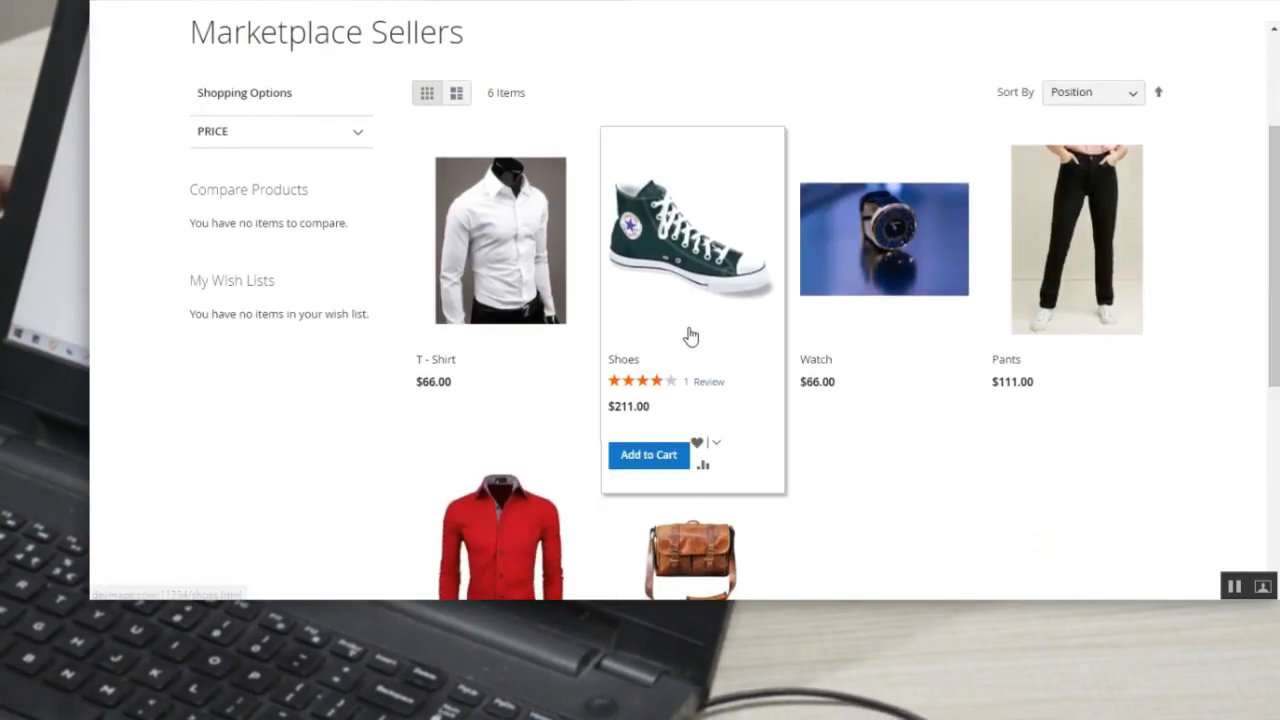
scroll(538, 238, "up", 1)
scroll(538, 238, "up", 2)
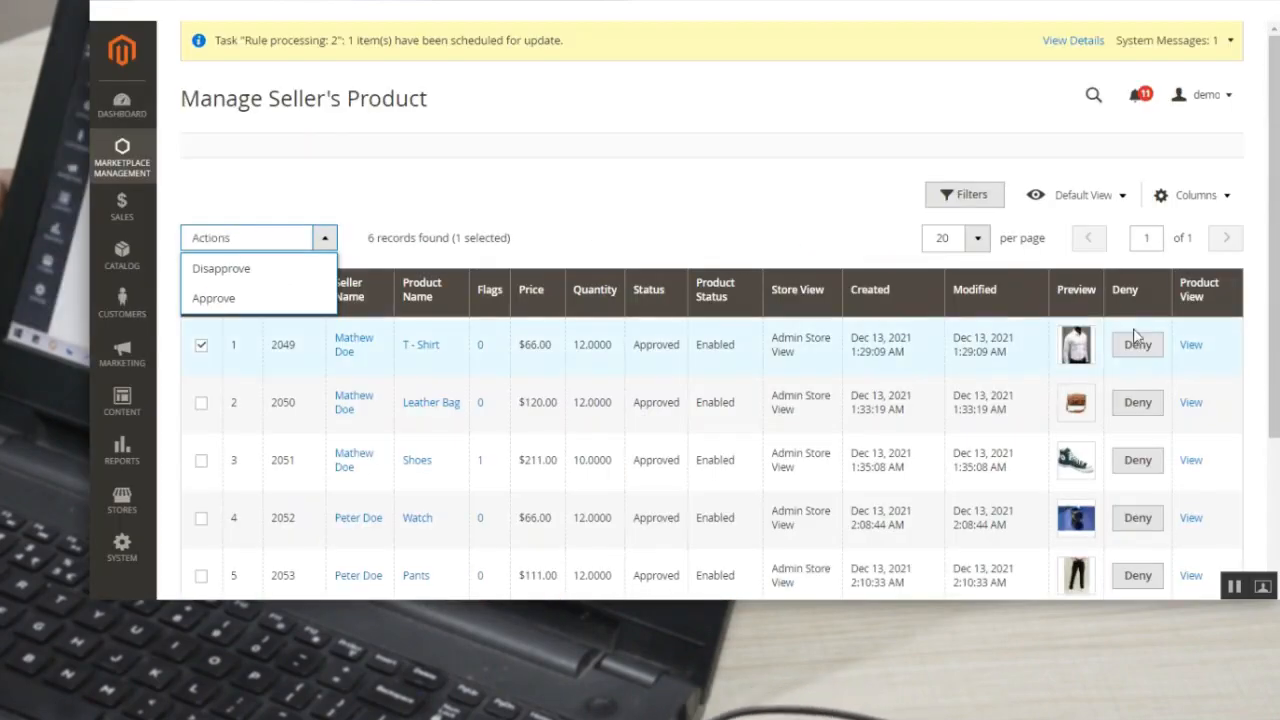
Step: View the deny-reason dialog for the T-Shirt in the admin's seller product list, and close it without denying the product
left_click(815, 174)
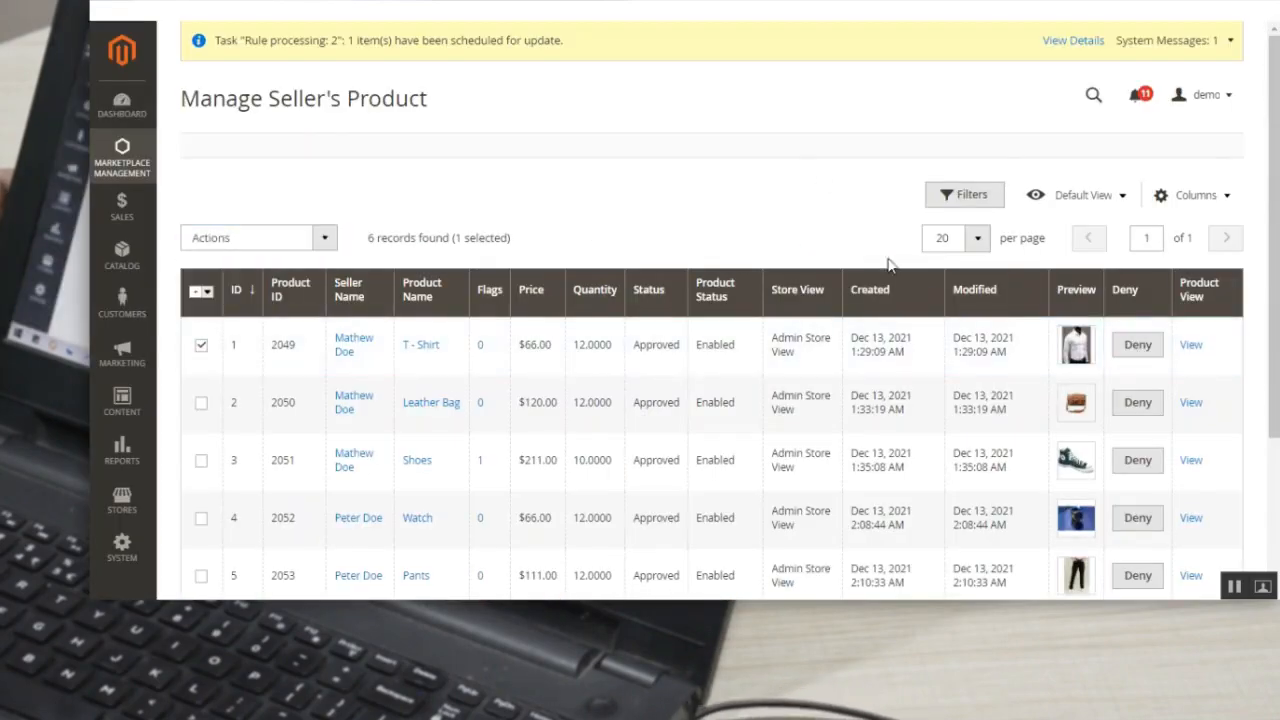
left_click(1137, 345)
left_click(500, 122)
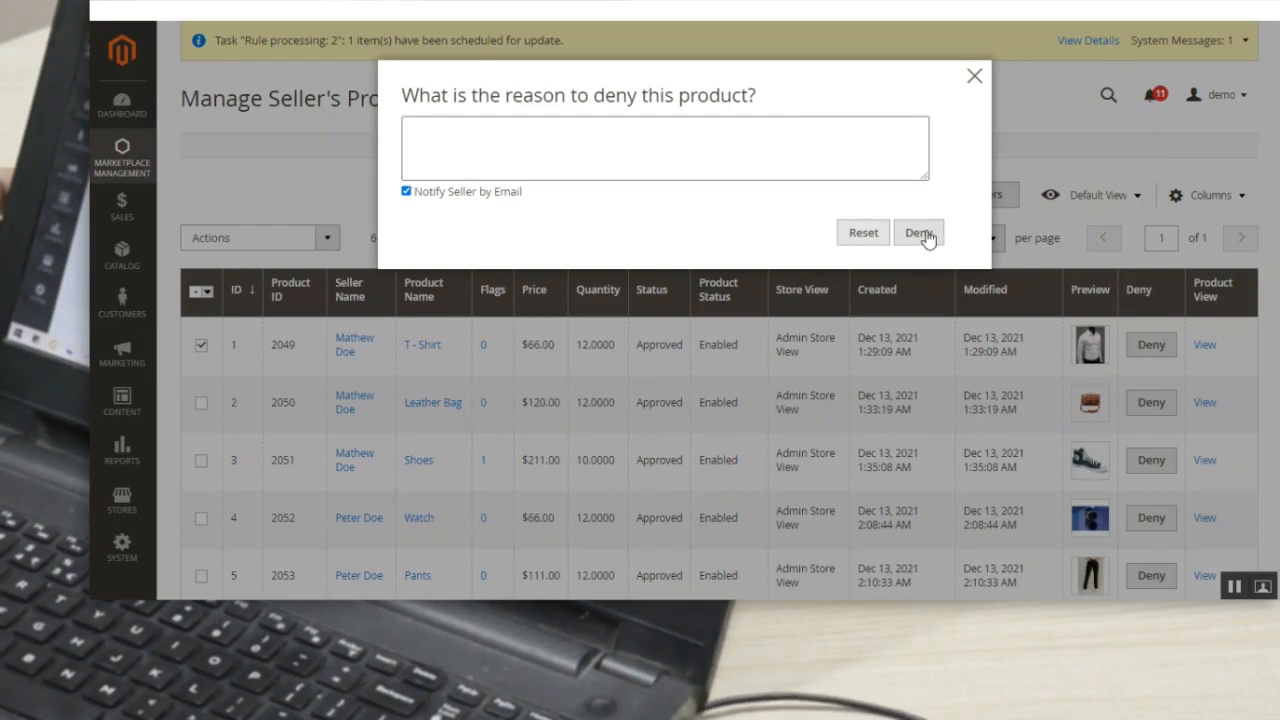
left_click(974, 76)
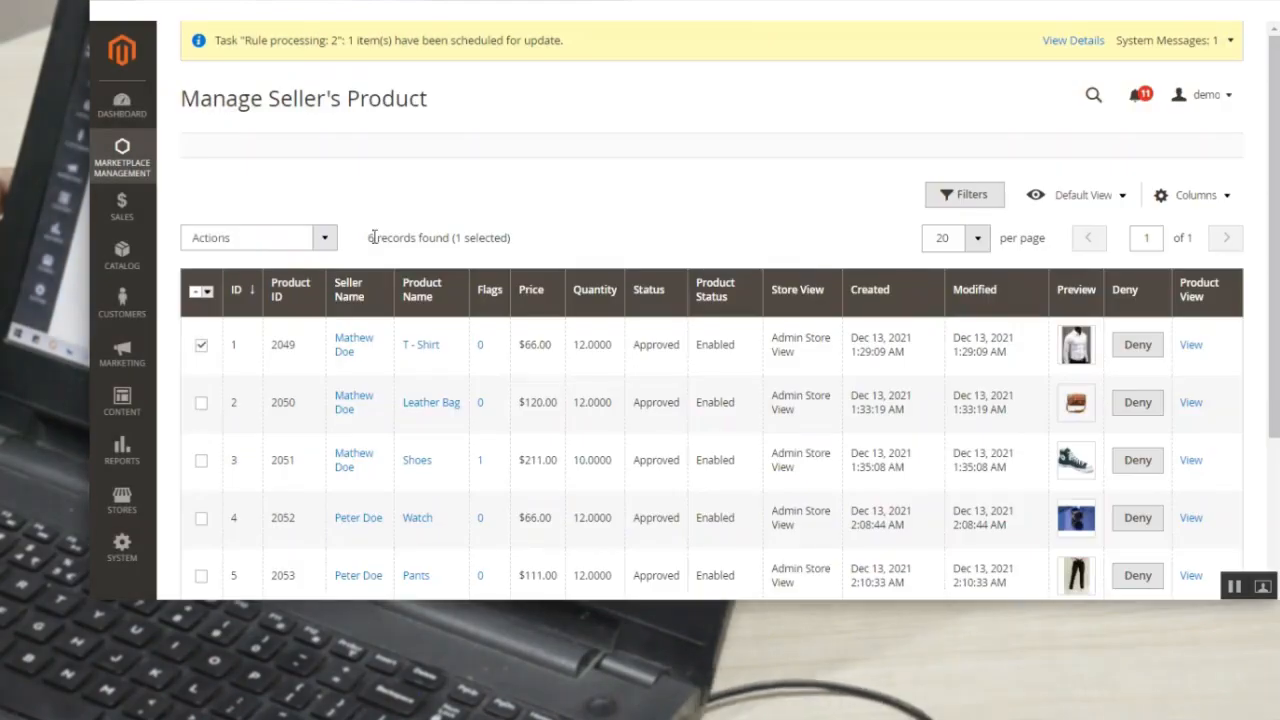
Step: Review the Disapprove and Approve bulk actions for seller products and clear the T-Shirt selection
left_click(310, 238)
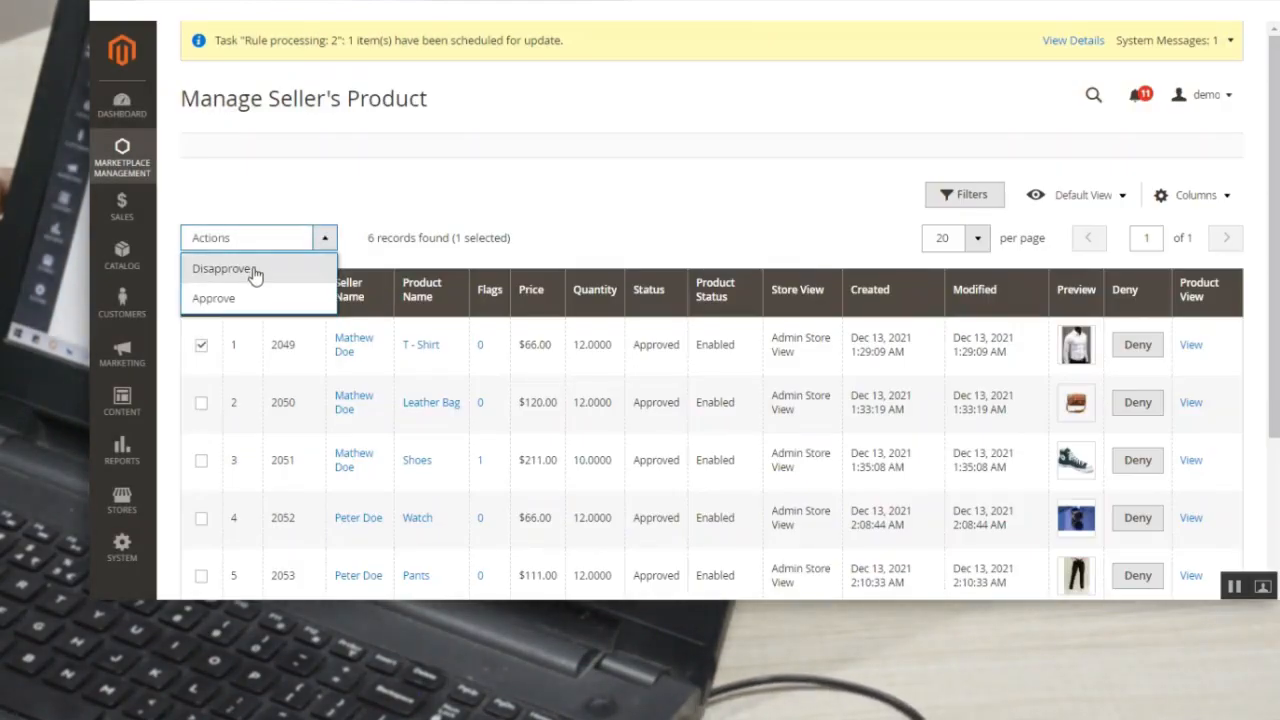
left_click(596, 202)
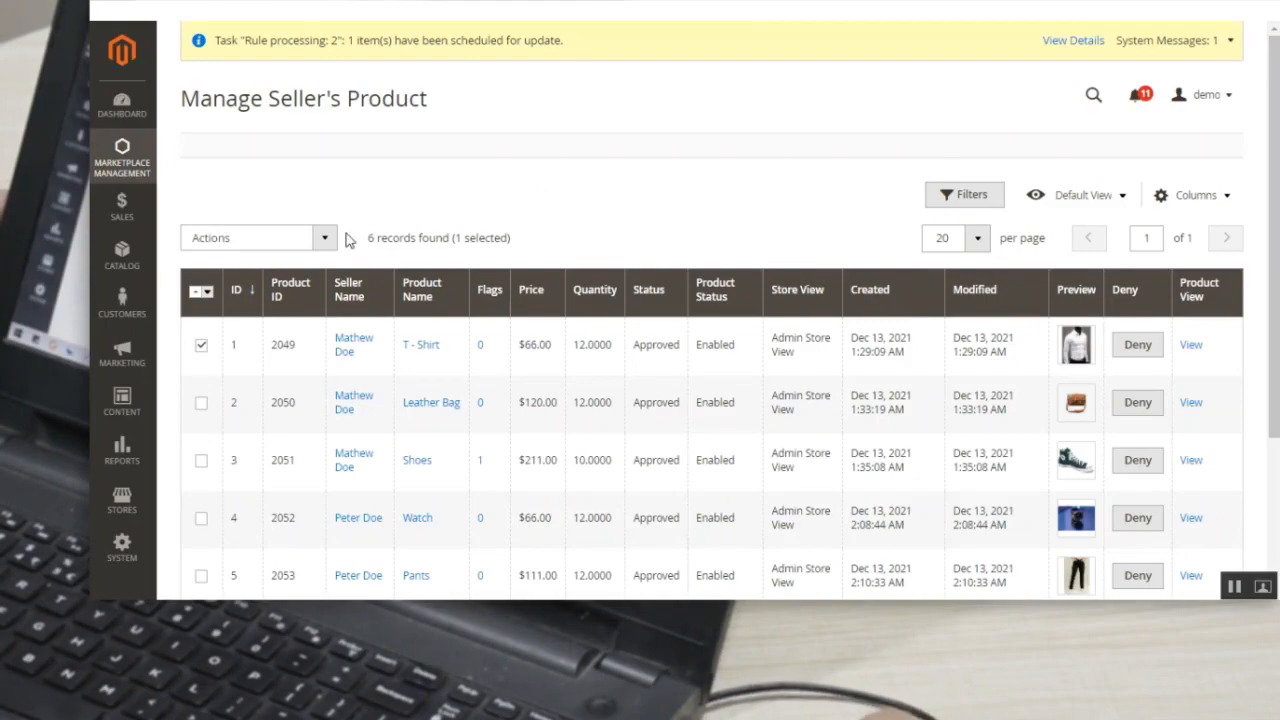
left_click(201, 346)
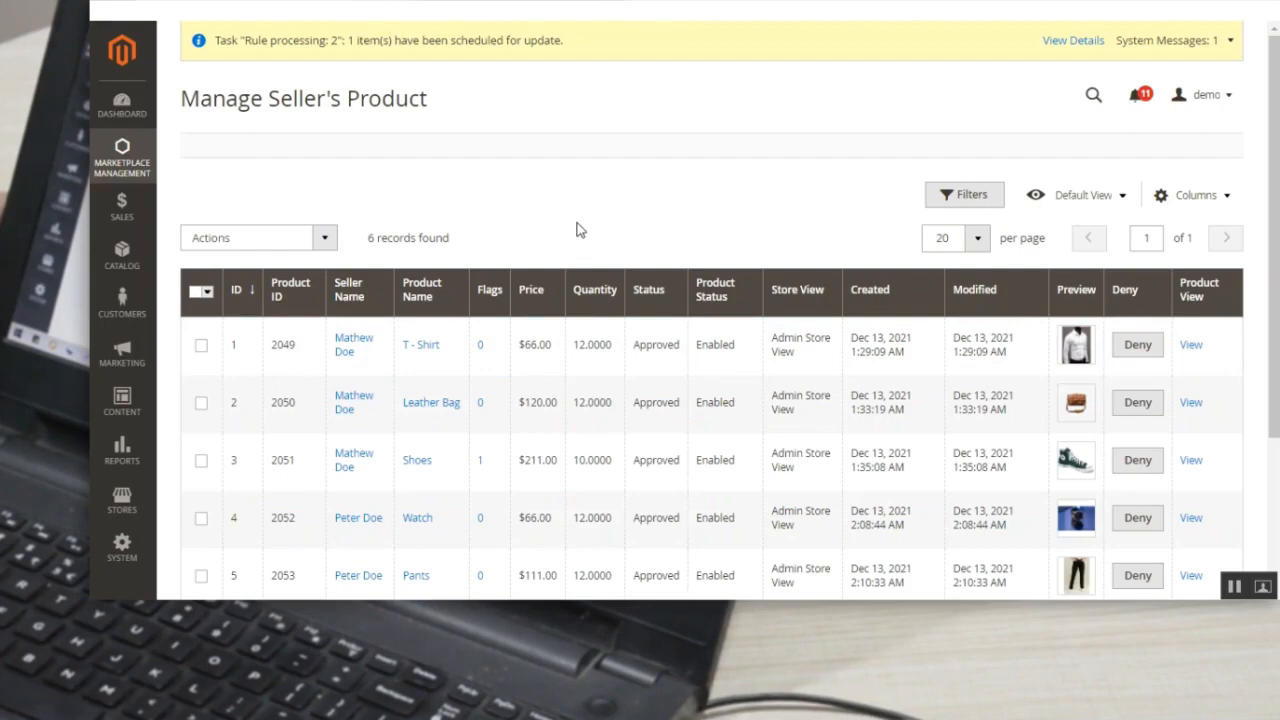
left_click(325, 238)
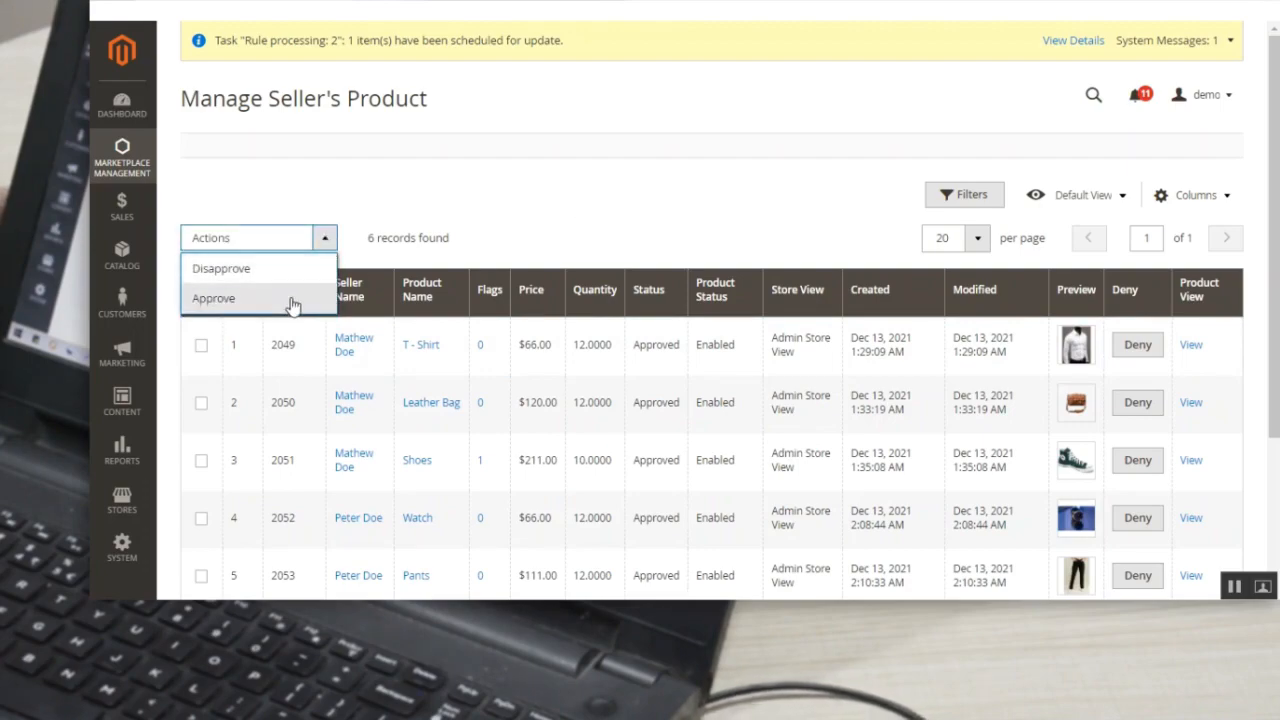
left_click(543, 174)
Step: Check the marketplace management options and read through the whole seller product list
left_click(118, 170)
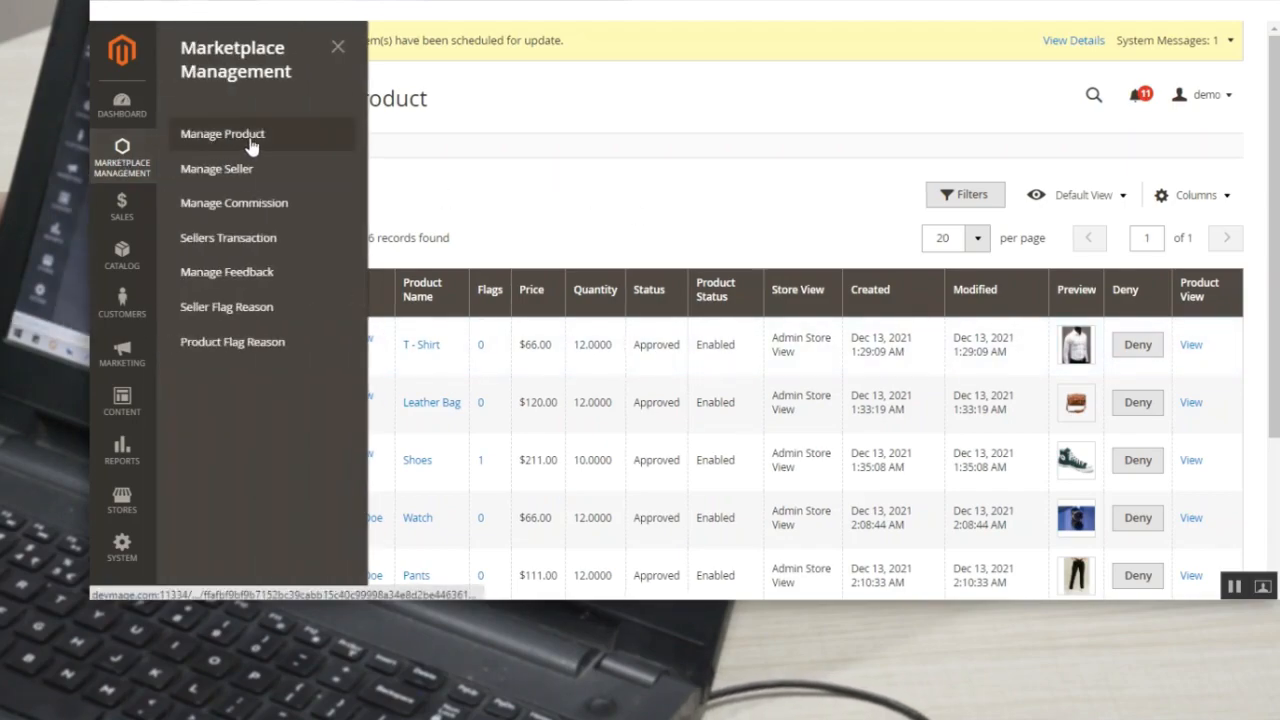
left_click(478, 172)
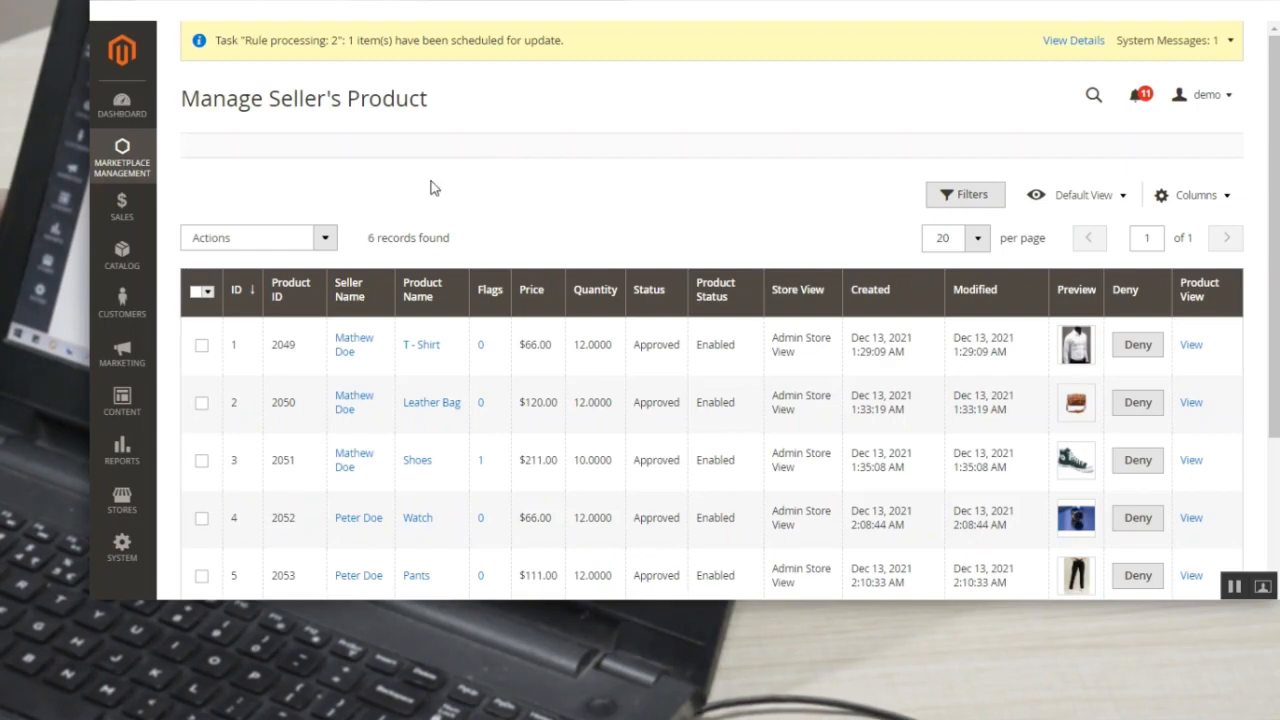
scroll(450, 265, "down", 3)
scroll(570, 180, "up", 3)
scroll(620, 205, "down", 3)
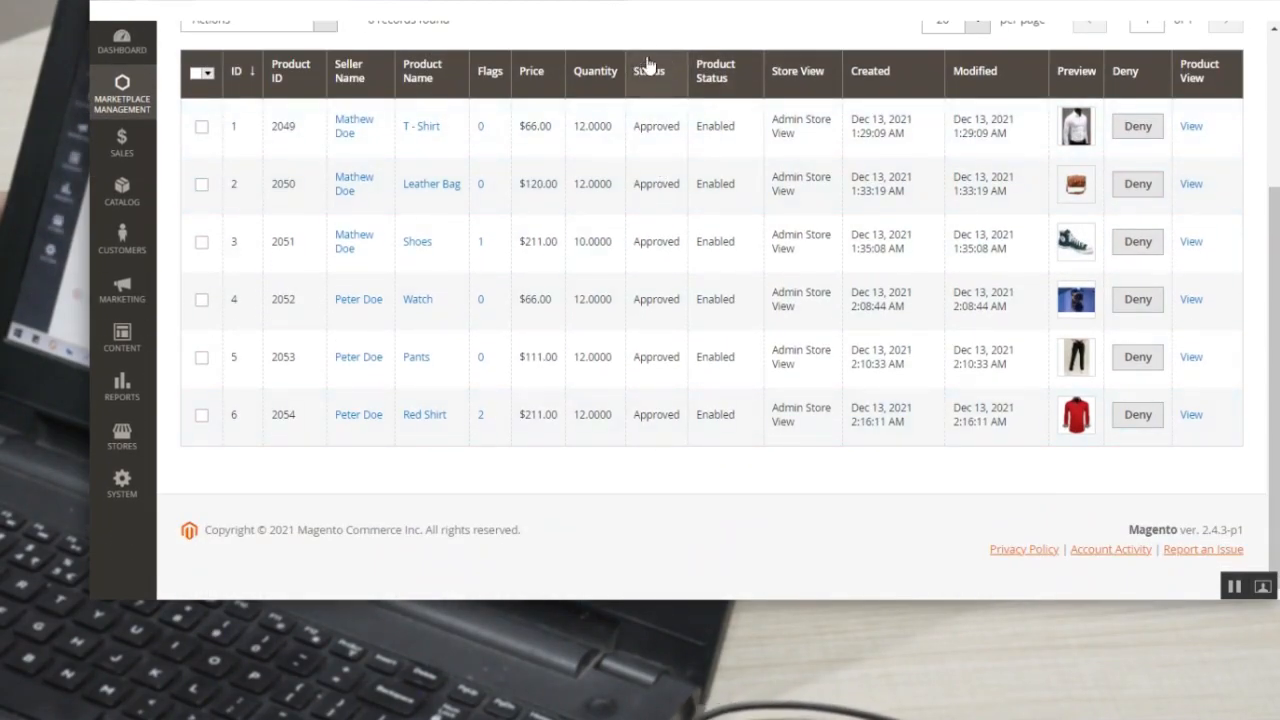
scroll(500, 120, "up", 3)
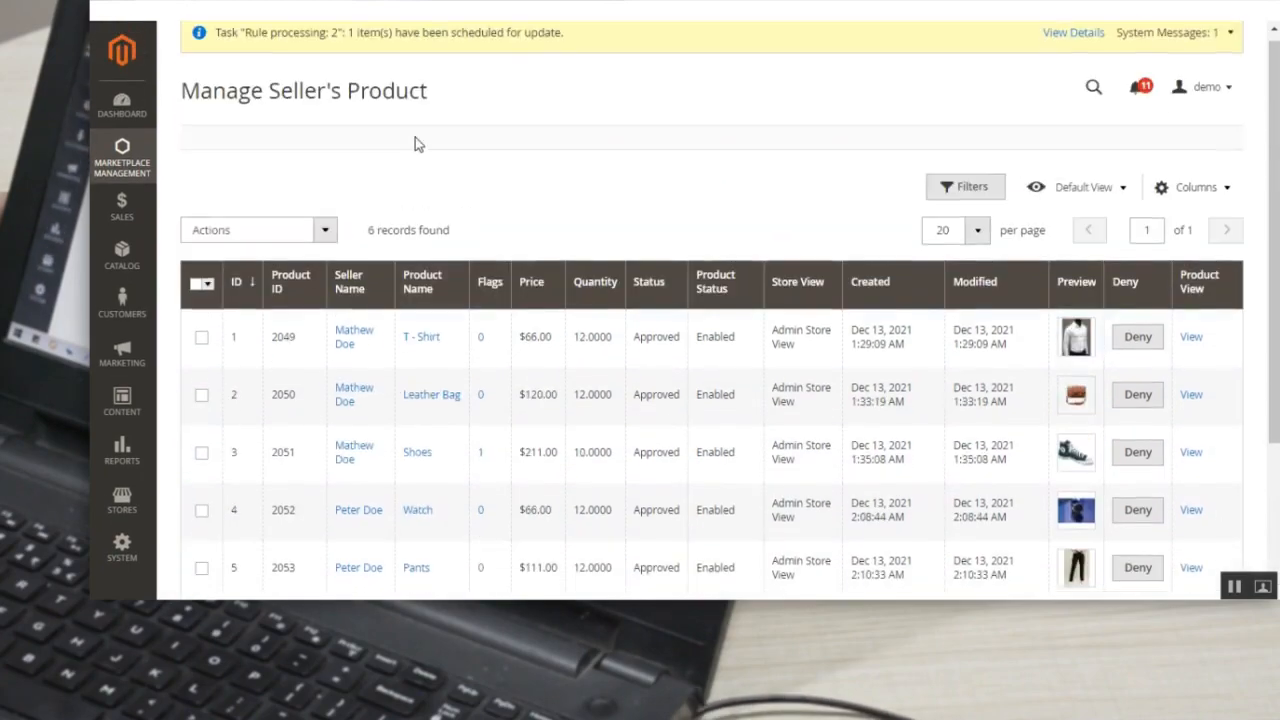
Step: Examine the flags of the Shoes and Red Shirt entries in the seller product list
left_click(124, 165)
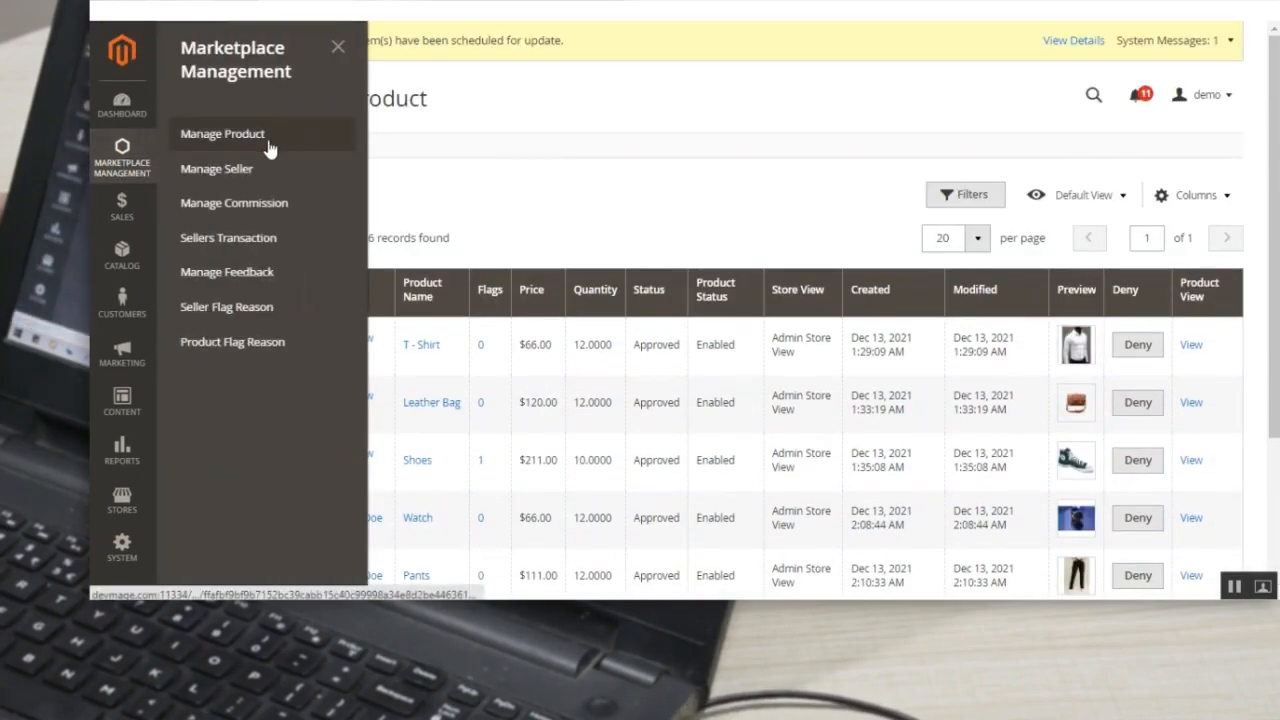
left_click(605, 131)
scroll(605, 131, "down", 2)
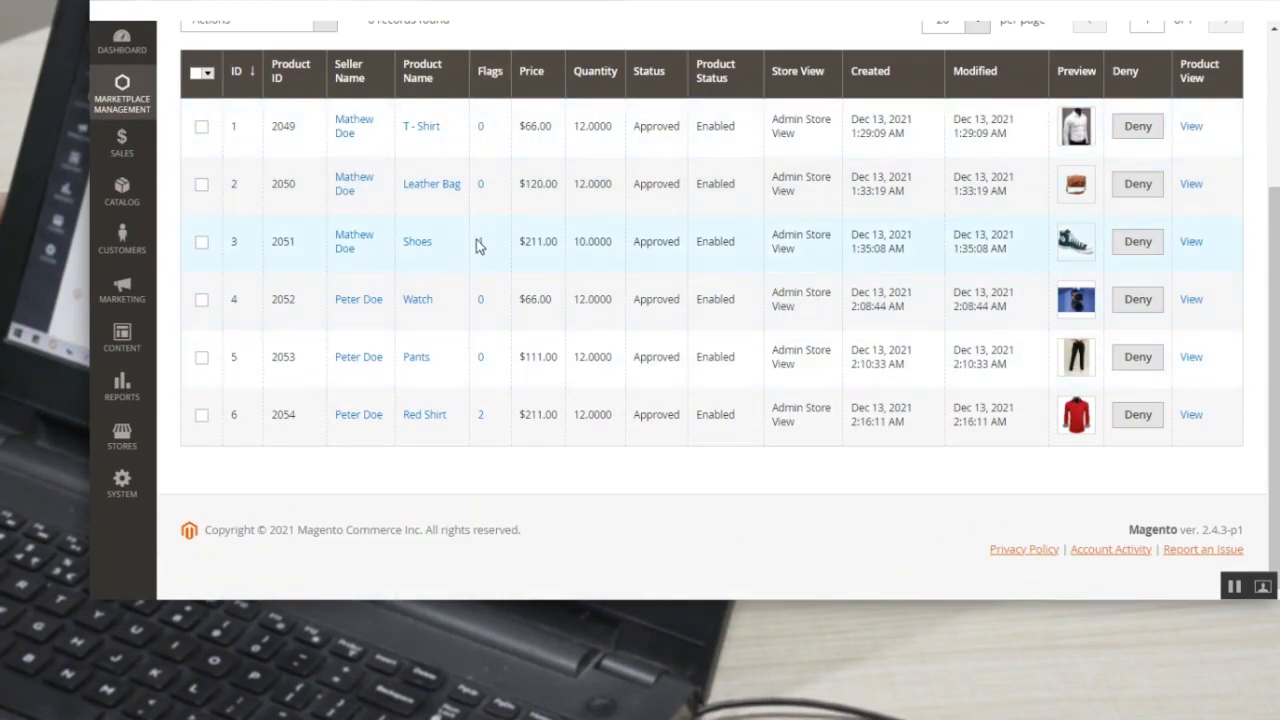
right_click(481, 251)
left_click(530, 482)
right_click(481, 419)
key("Escape")
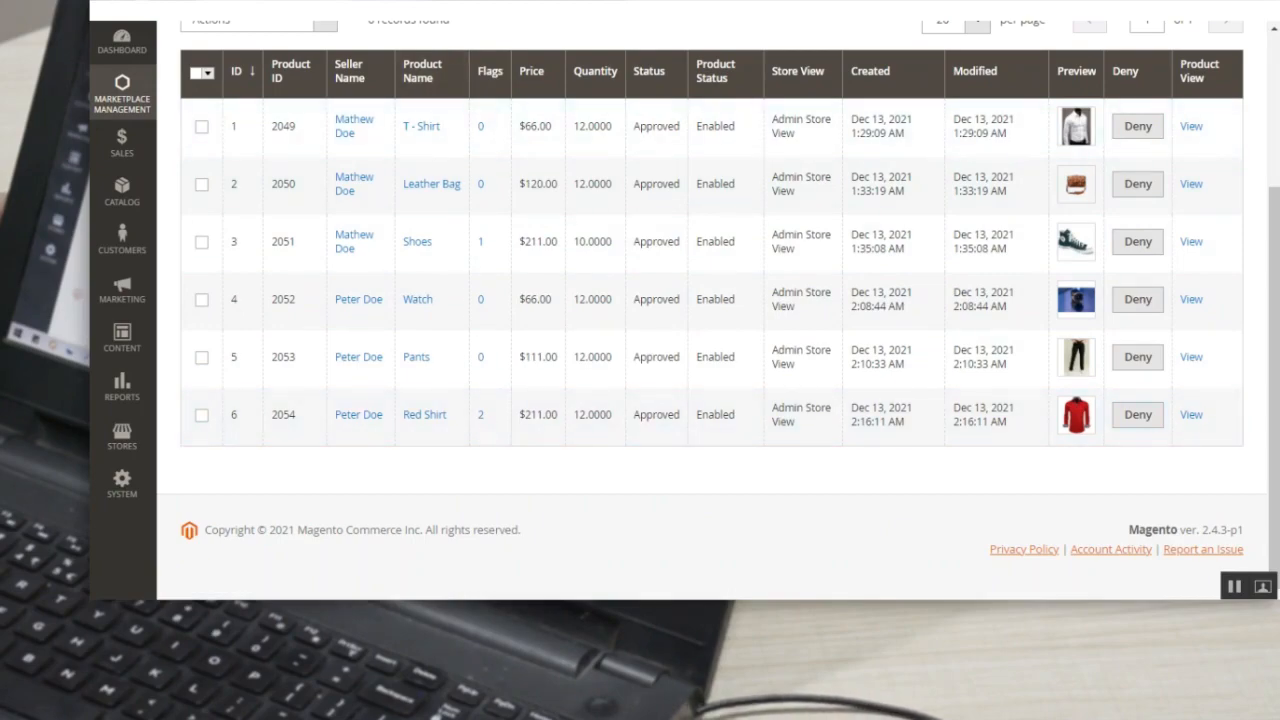
Step: Review the Red Shirt's product edit page and return to the seller product list
key("ctrl+Tab")
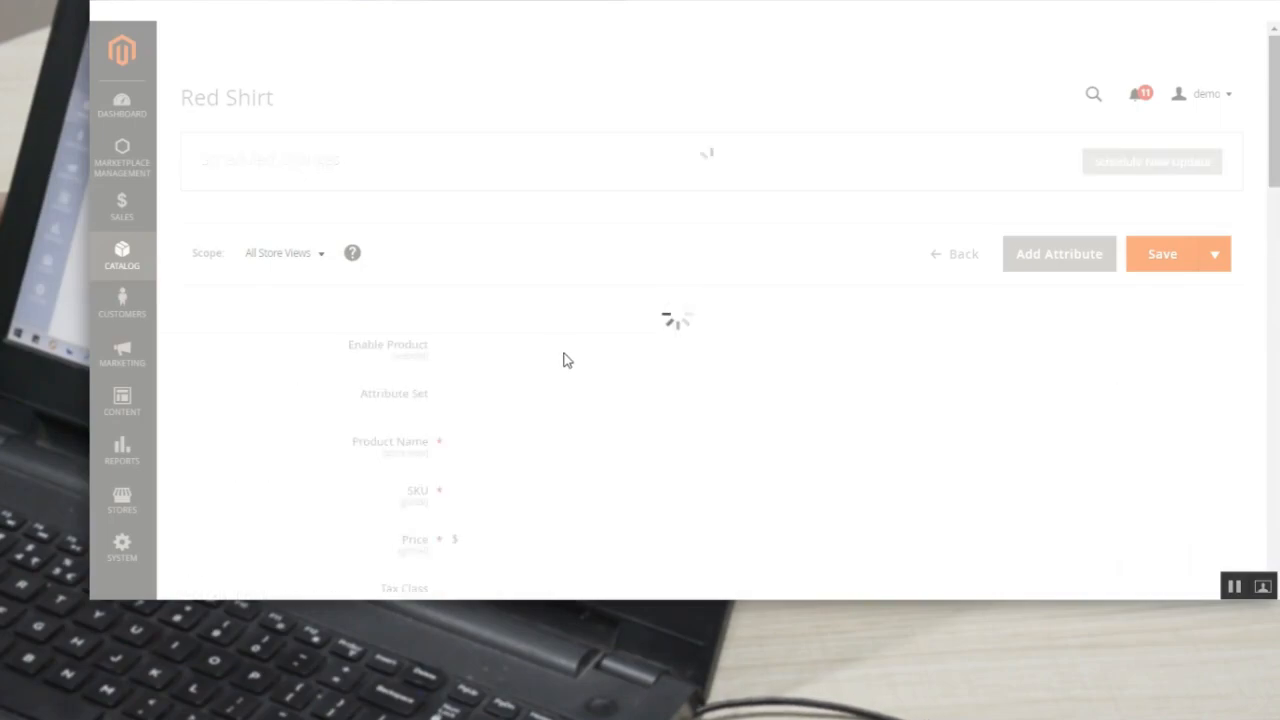
scroll(566, 355, "down", 4)
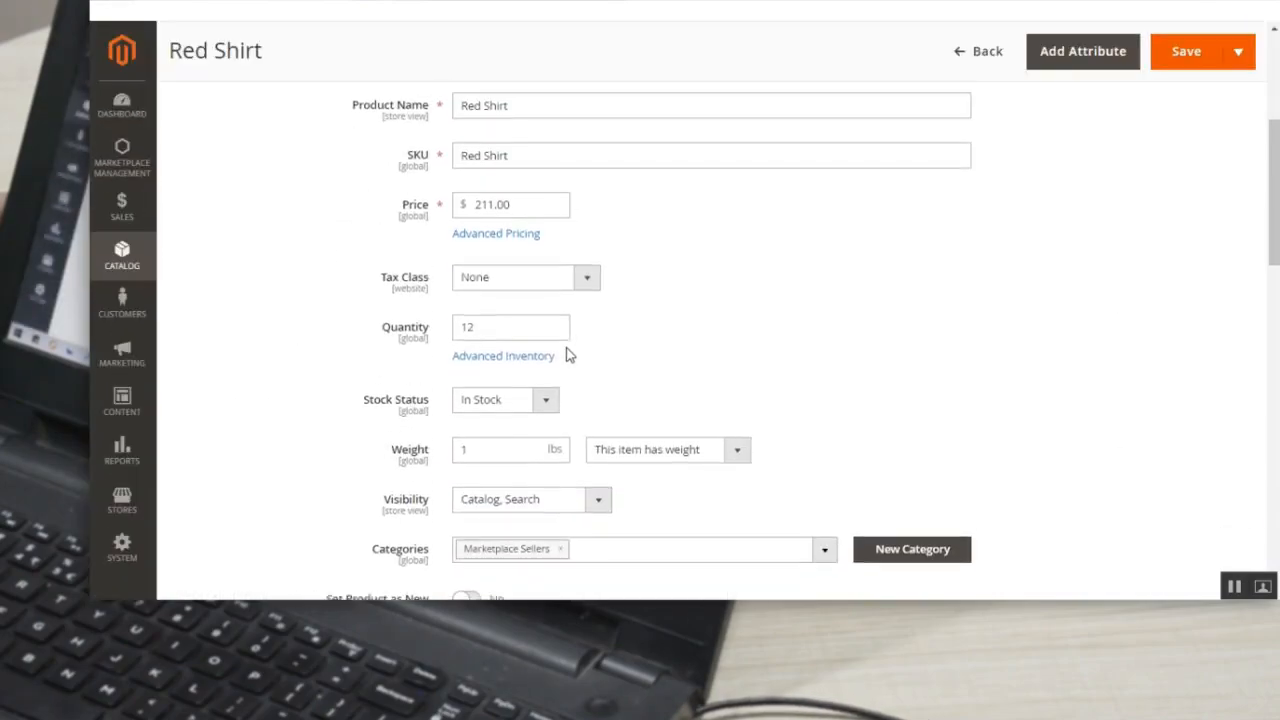
scroll(551, 169, "up", 4)
key("ctrl+Tab")
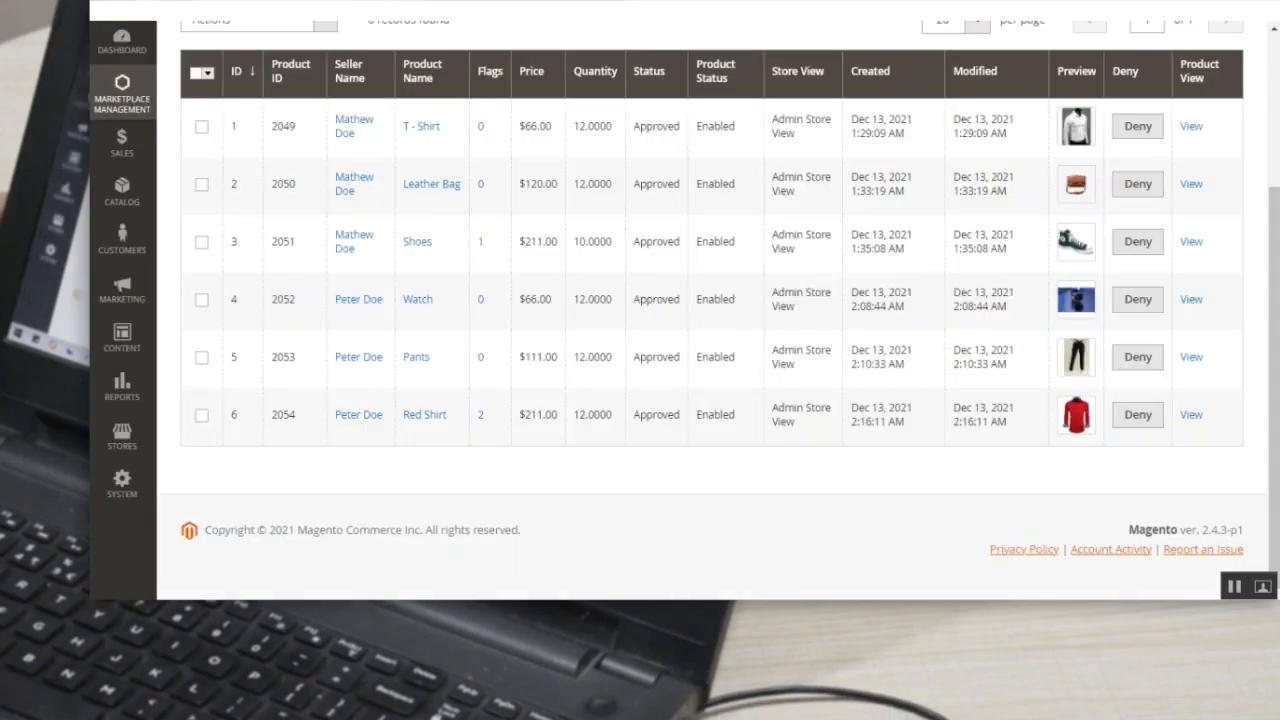
scroll(484, 470, "up", 3)
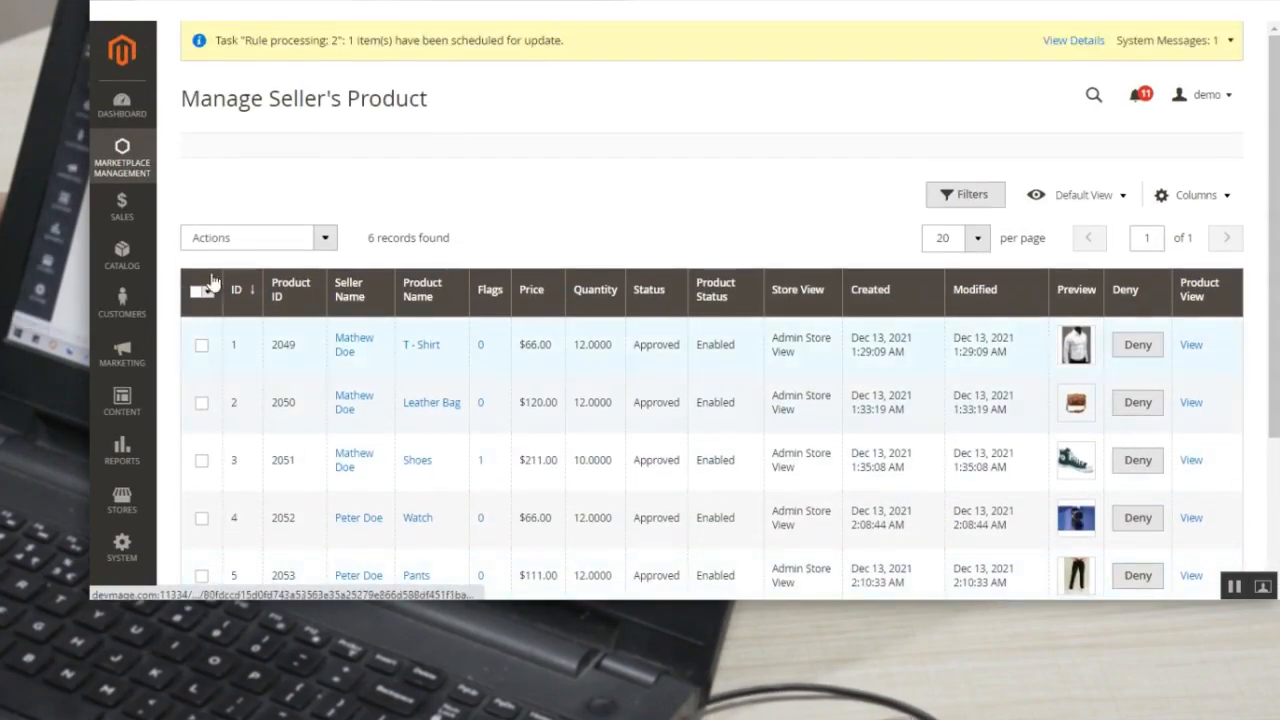
Step: Open the Manage Seller list and review the Disapprove, Approve and Processing bulk actions for sellers
left_click(122, 160)
left_click(251, 172)
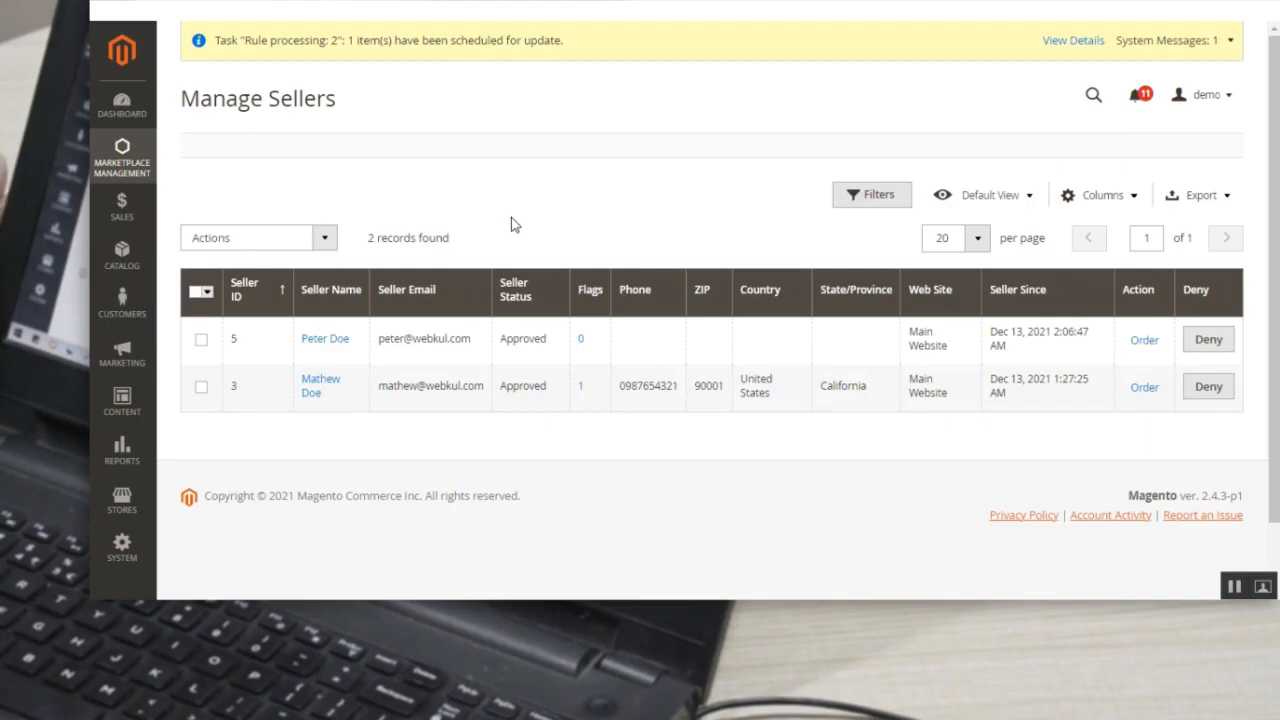
left_click(322, 240)
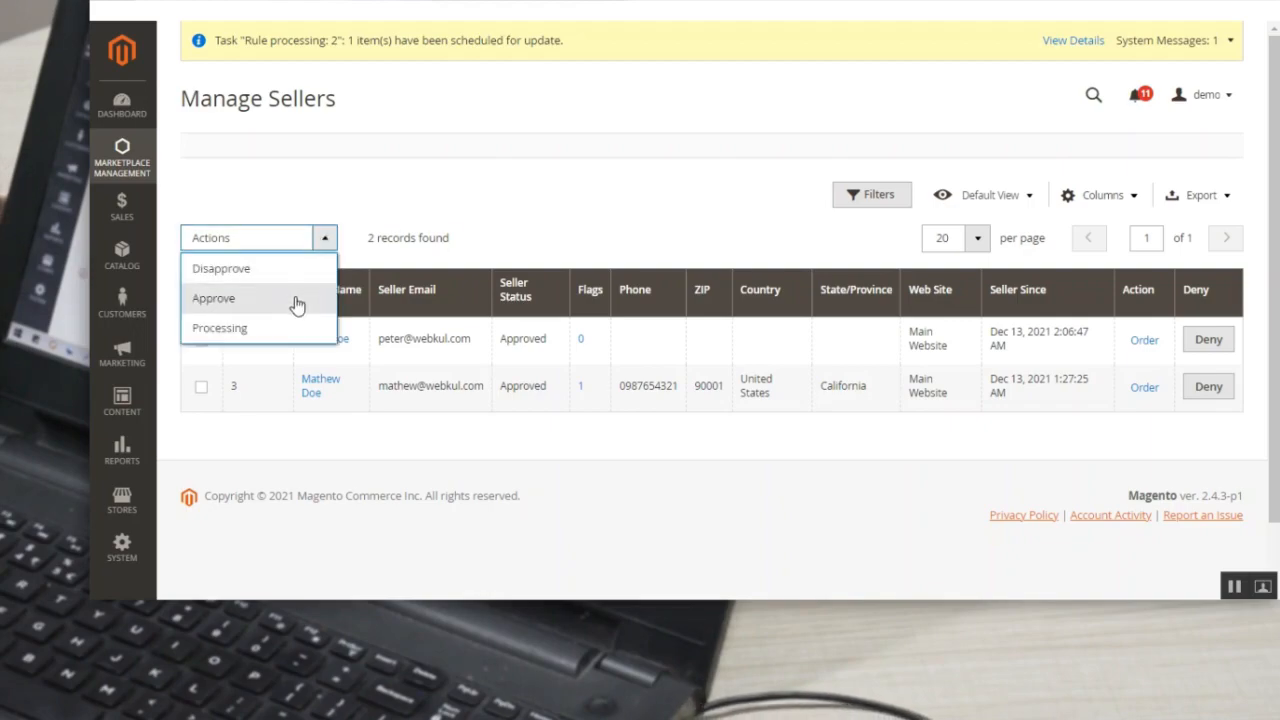
left_click(565, 200)
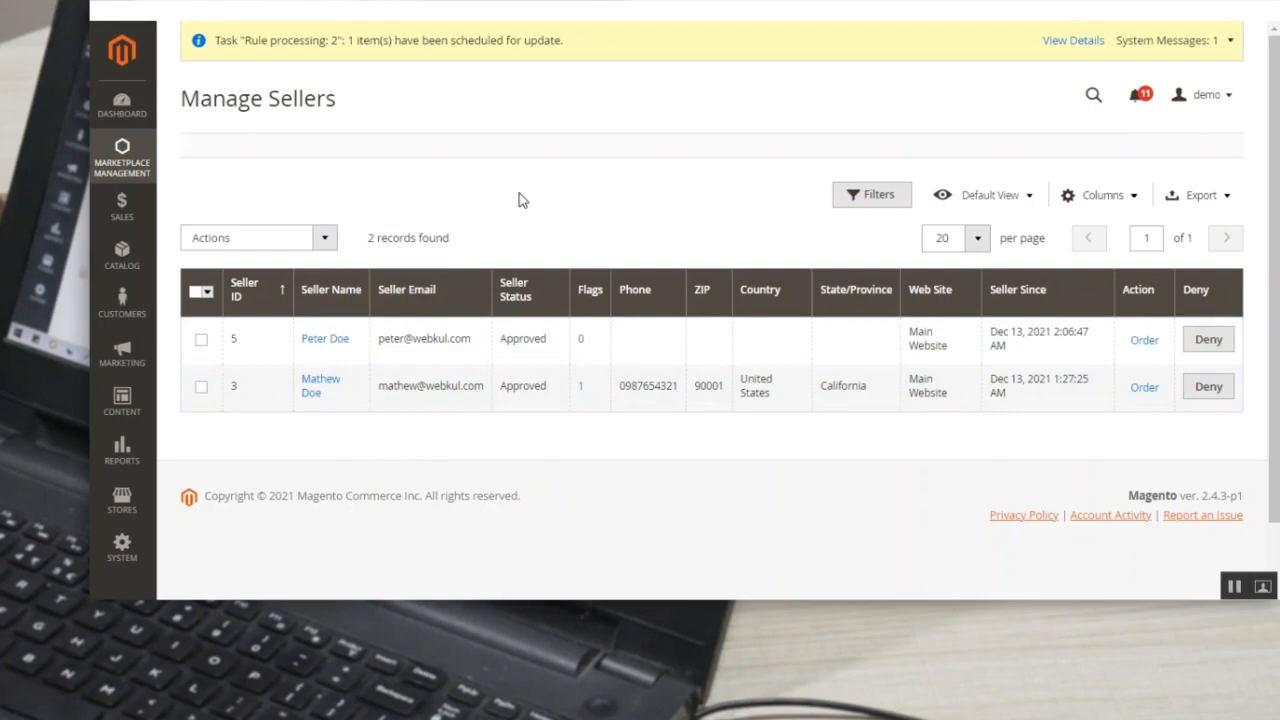
left_click(330, 240)
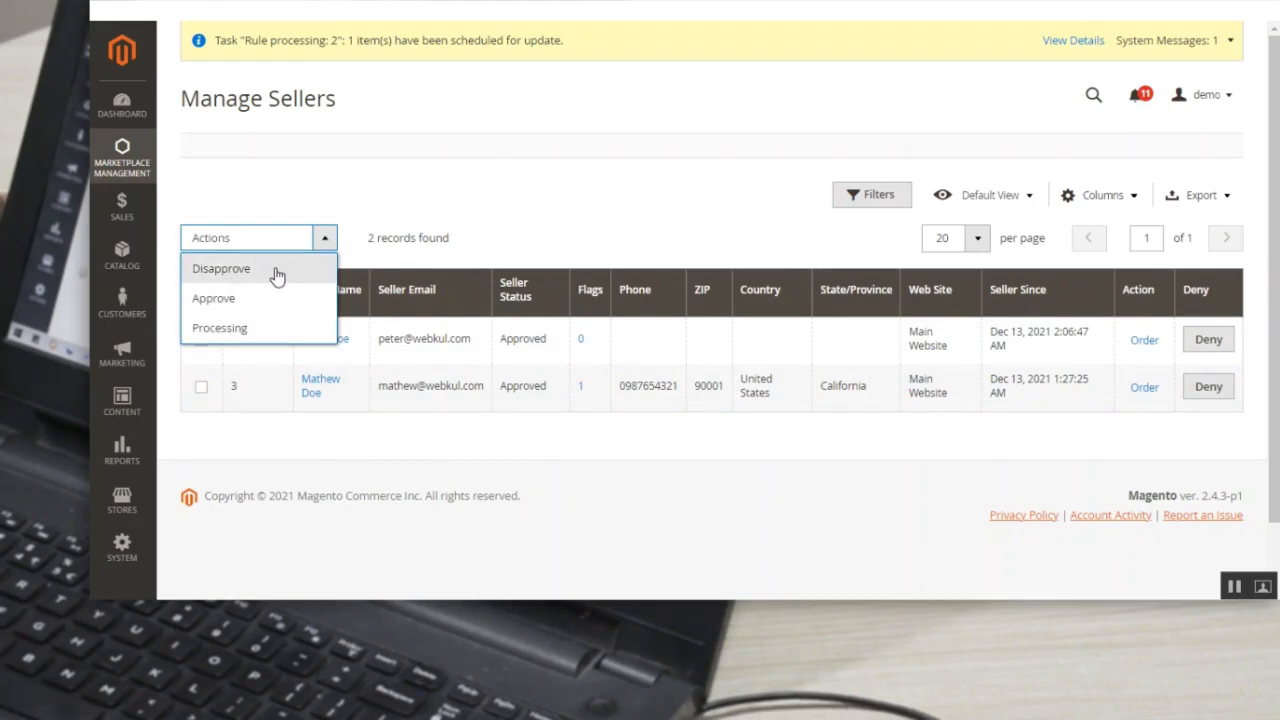
left_click(453, 206)
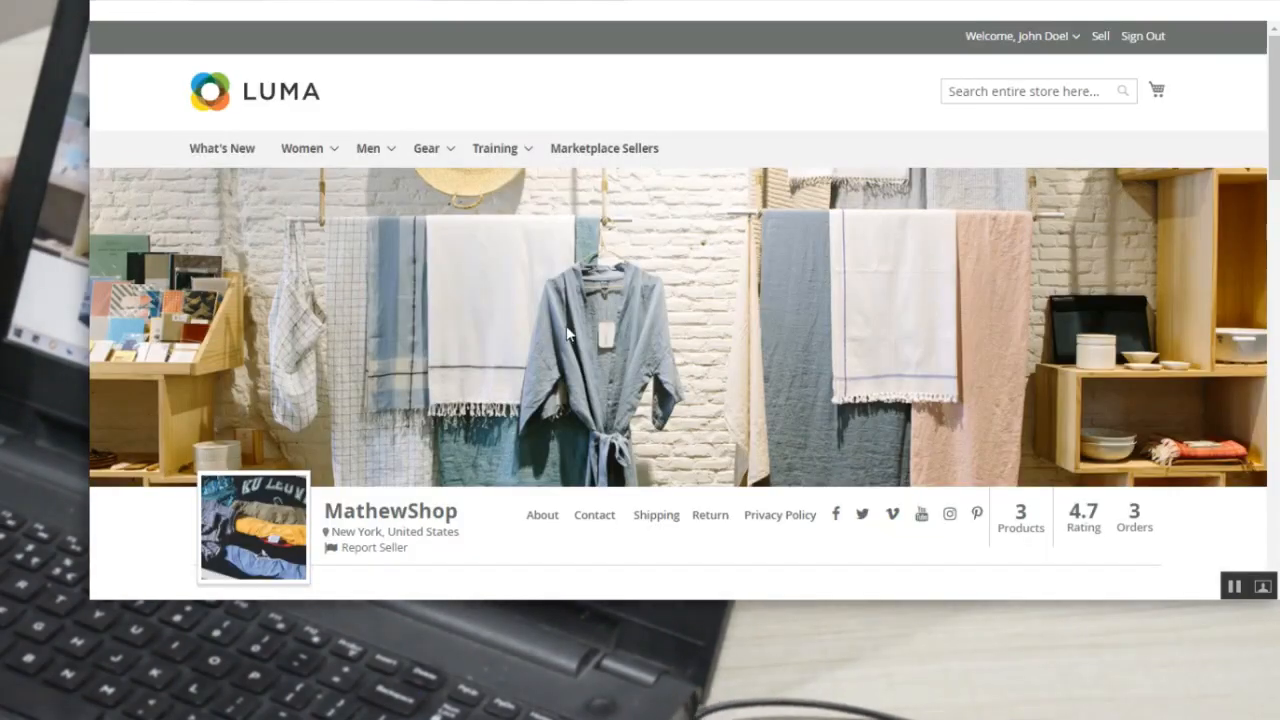
Step: Review the Report Seller form and its flag reasons on MathewShop's storefront page, and bring up the admin's marketplace management options
scroll(567, 333, "down", 3)
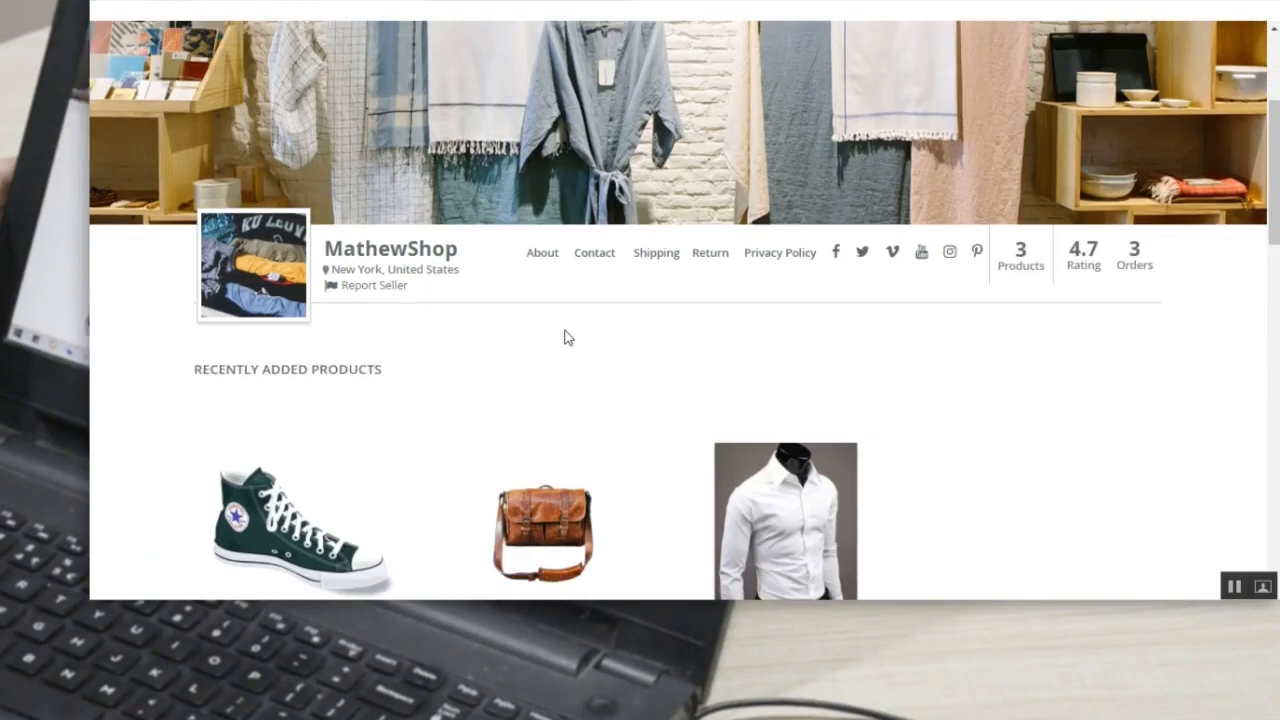
left_click(385, 287)
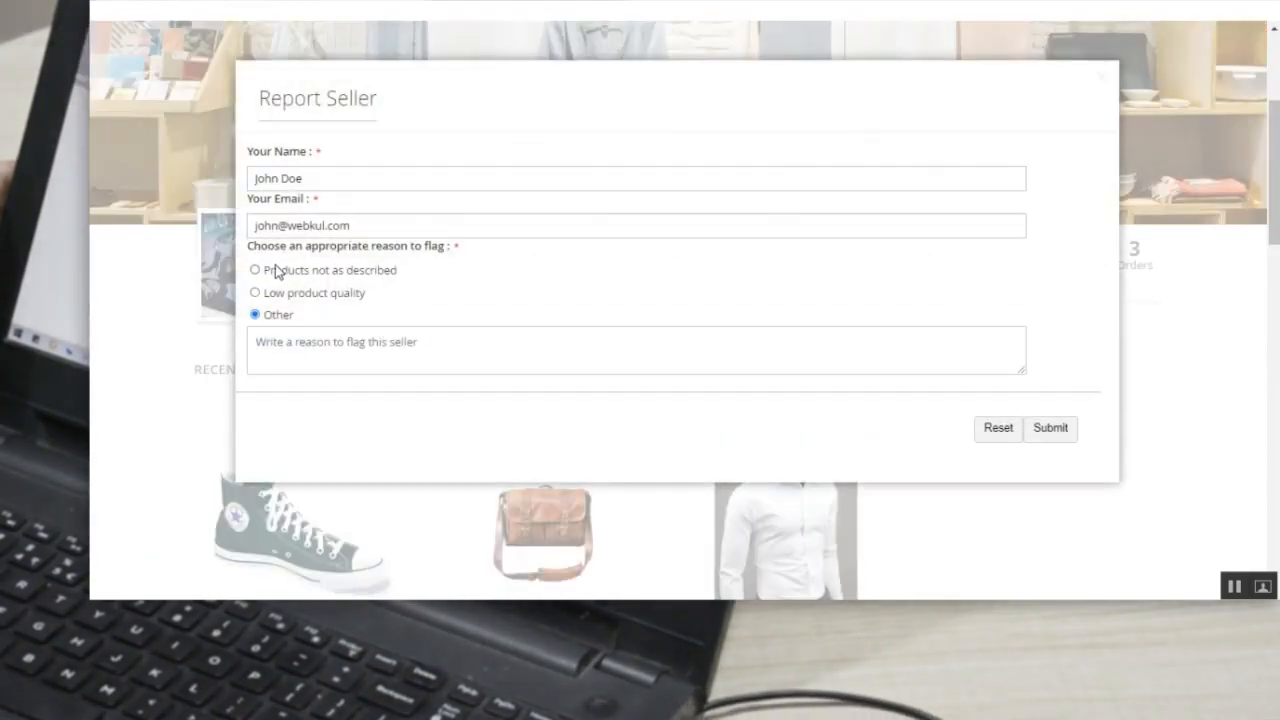
left_click_drag(275, 247, 431, 256)
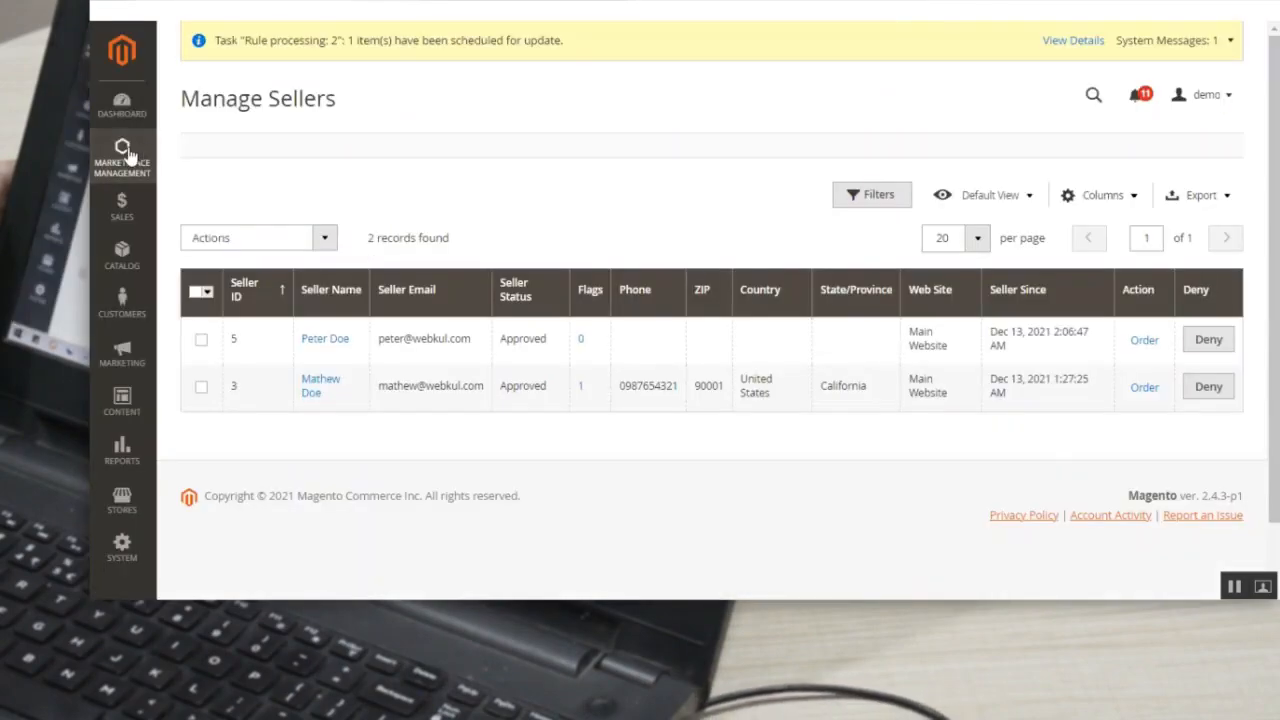
left_click(123, 152)
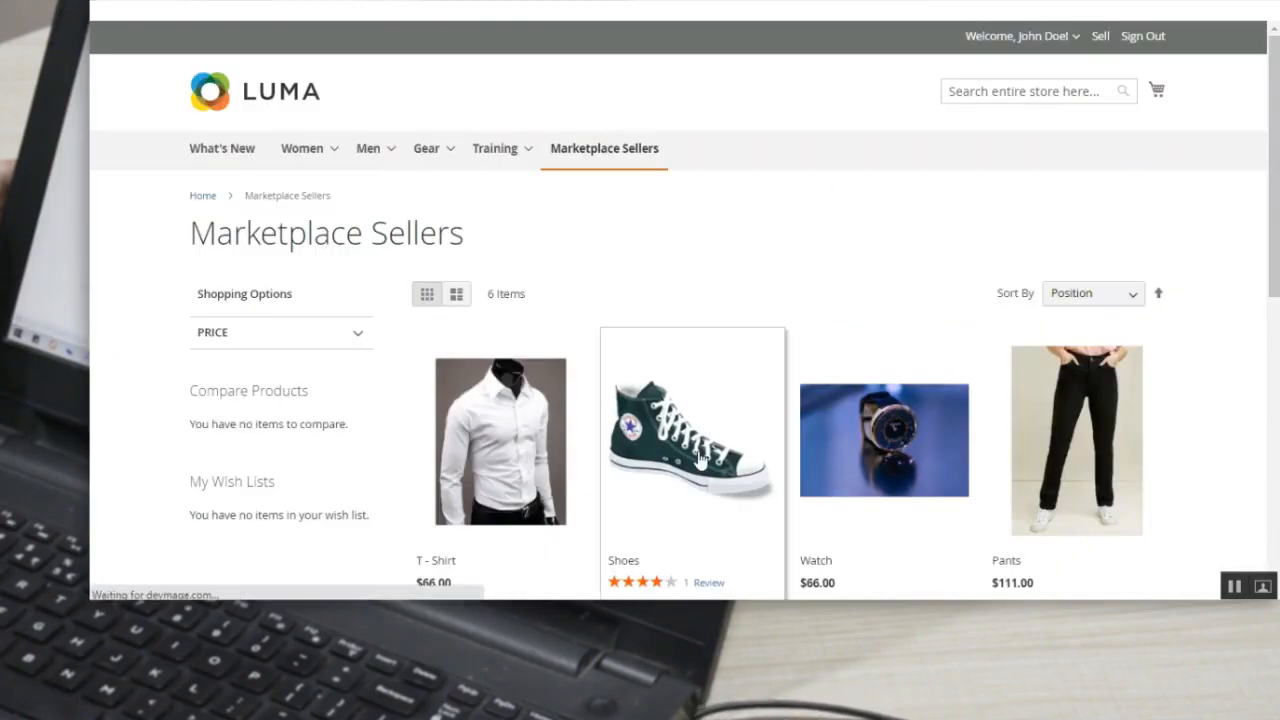
Step: Open the Shoes product page on the storefront and review the flag reasons in its Report Product form
left_click(700, 457)
scroll(700, 445, "down", 1)
scroll(705, 436, "down", 2)
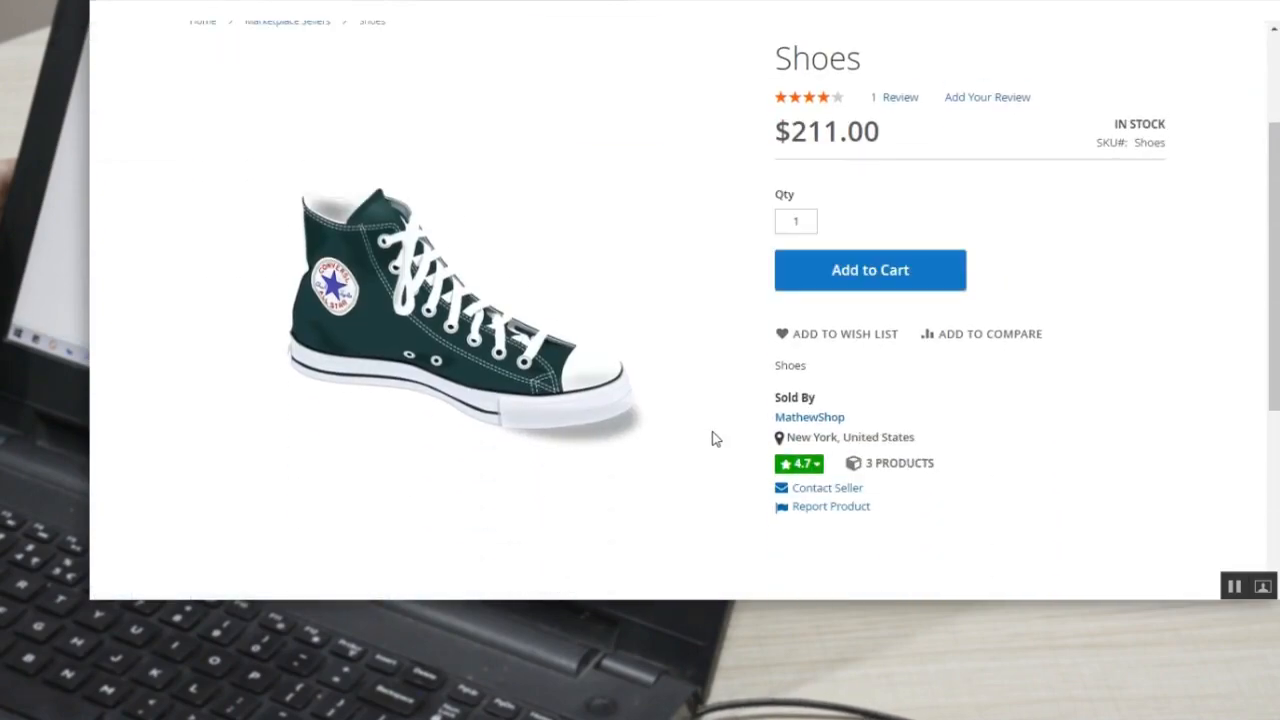
scroll(800, 464, "down", 1)
scroll(838, 434, "up", 2)
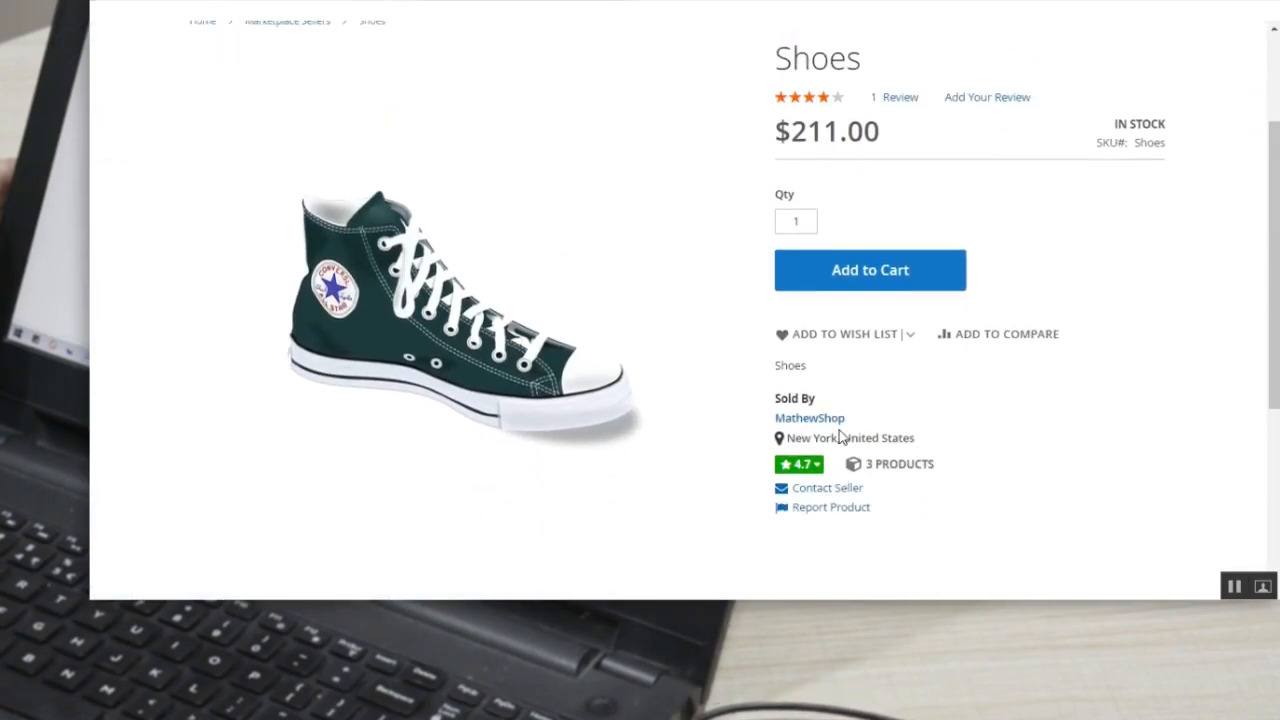
scroll(838, 434, "down", 2)
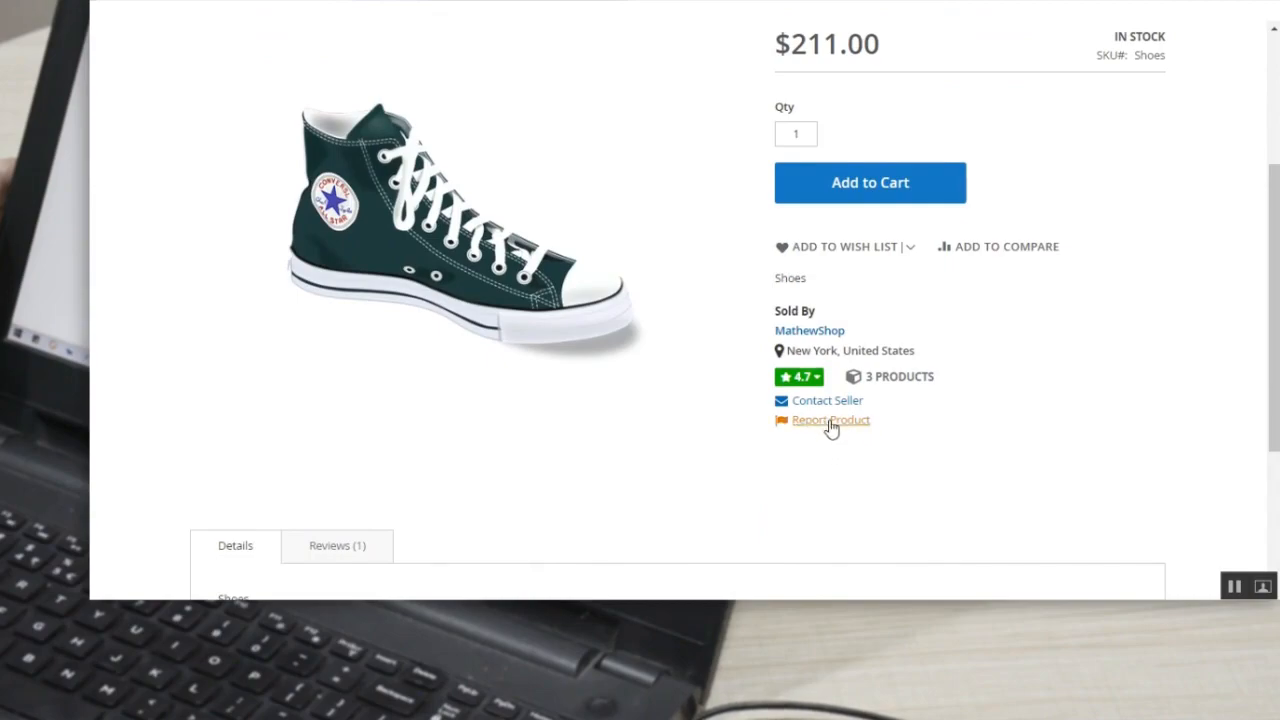
scroll(832, 430, "up", 1)
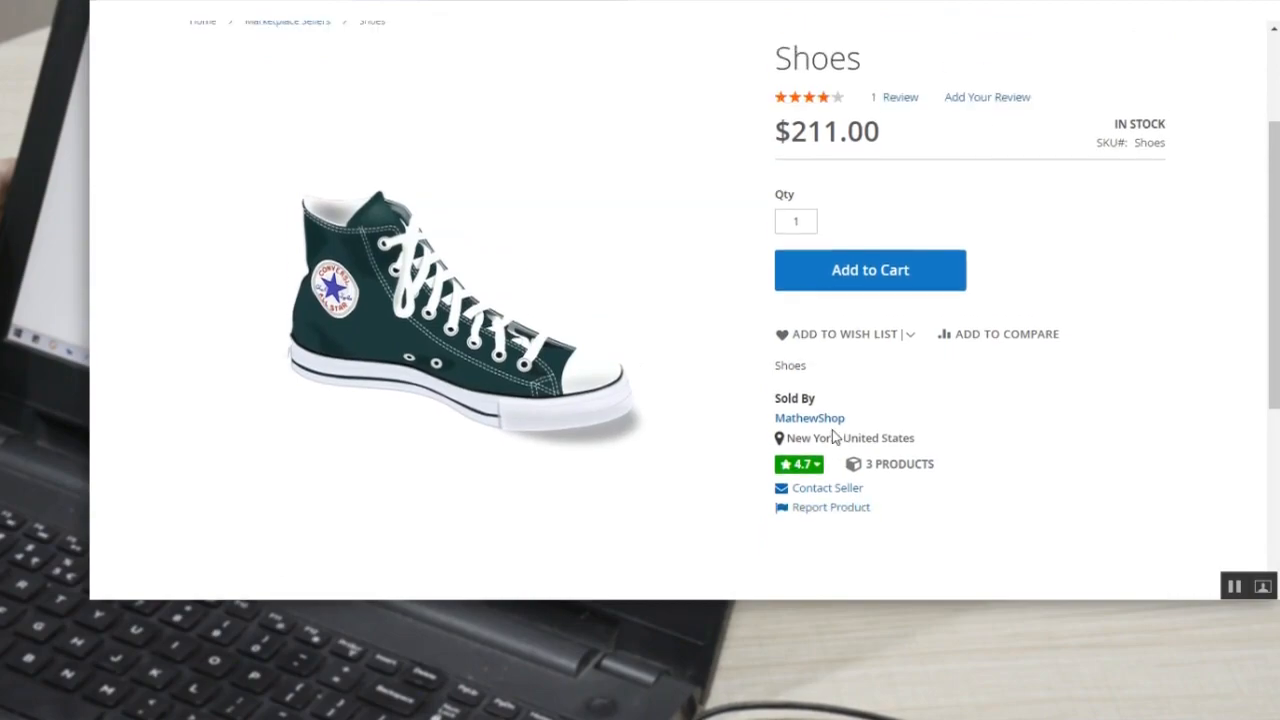
left_click(822, 512)
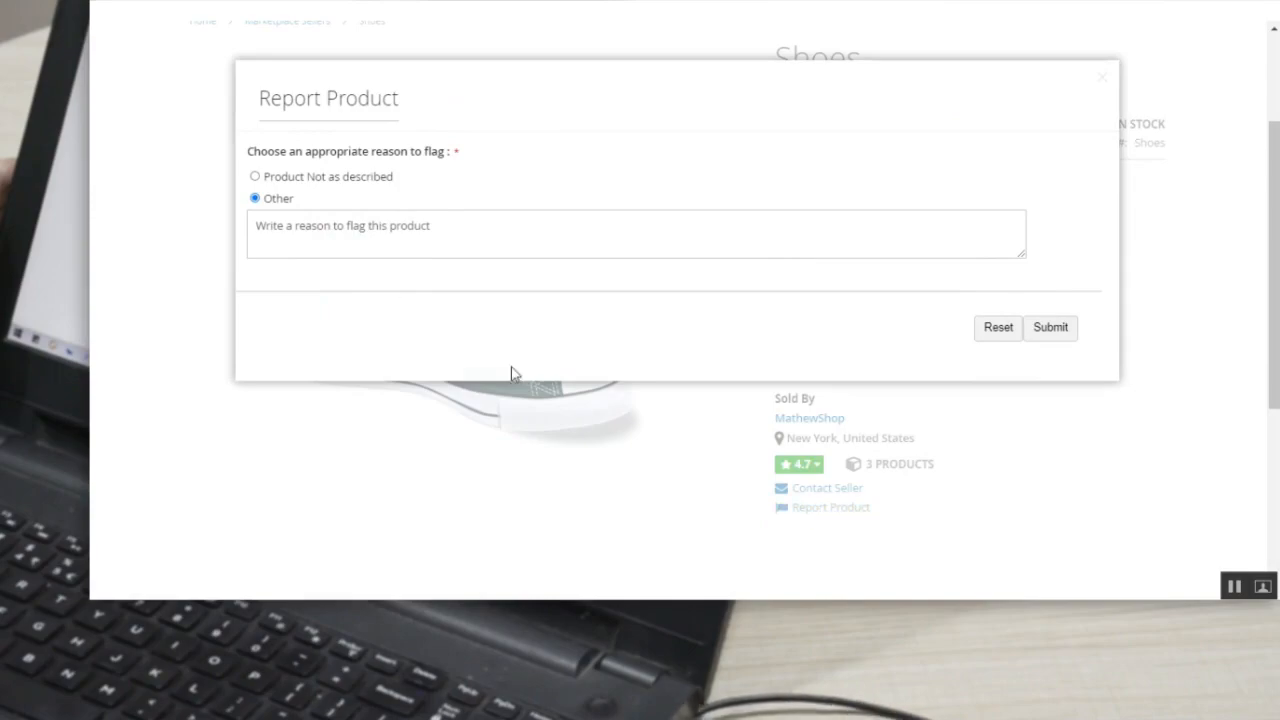
left_click_drag(293, 151, 406, 153)
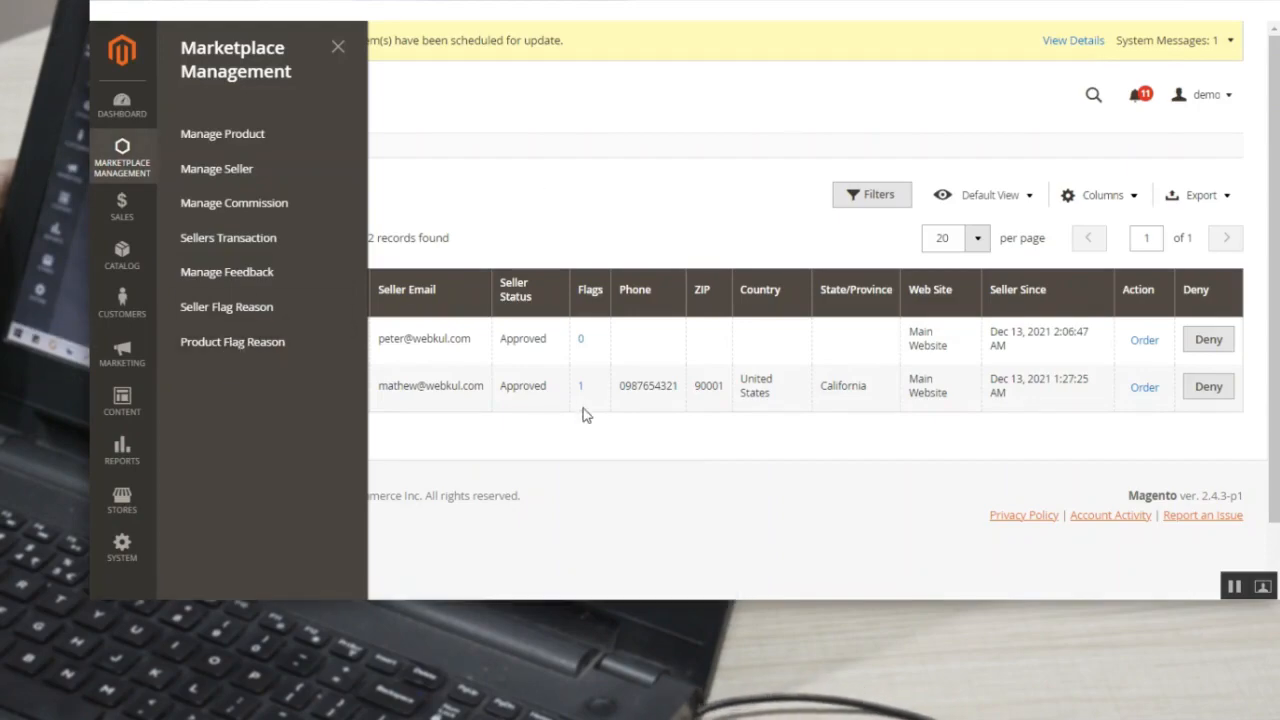
Step: Check the admin's marketplace management options and the Disapprove, Approve and Processing bulk actions in the Manage Sellers list
left_click(610, 200)
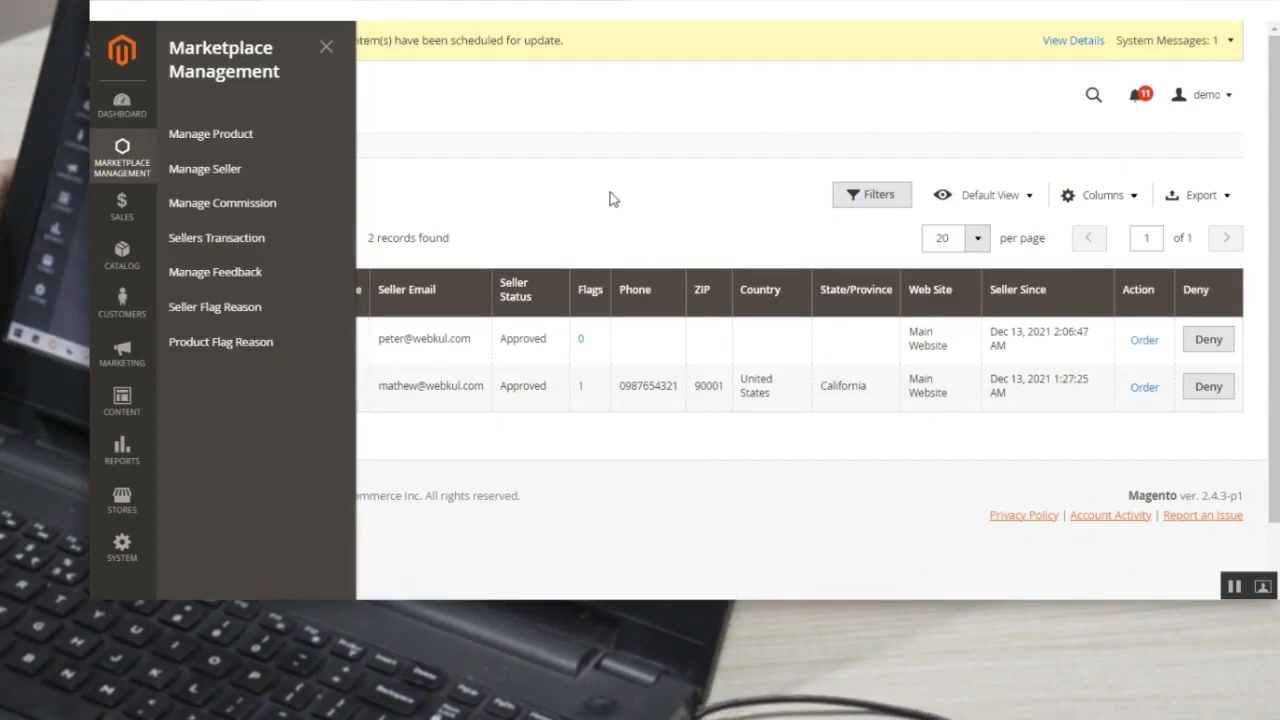
left_click(117, 150)
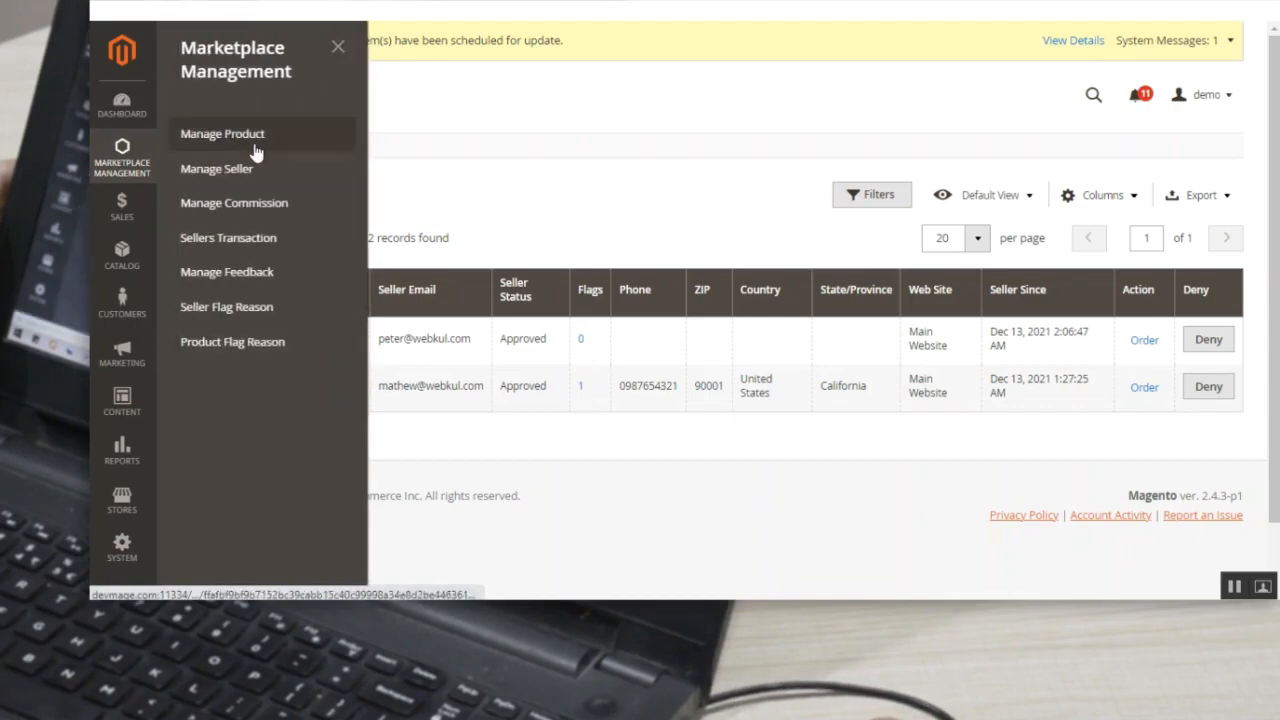
left_click(485, 144)
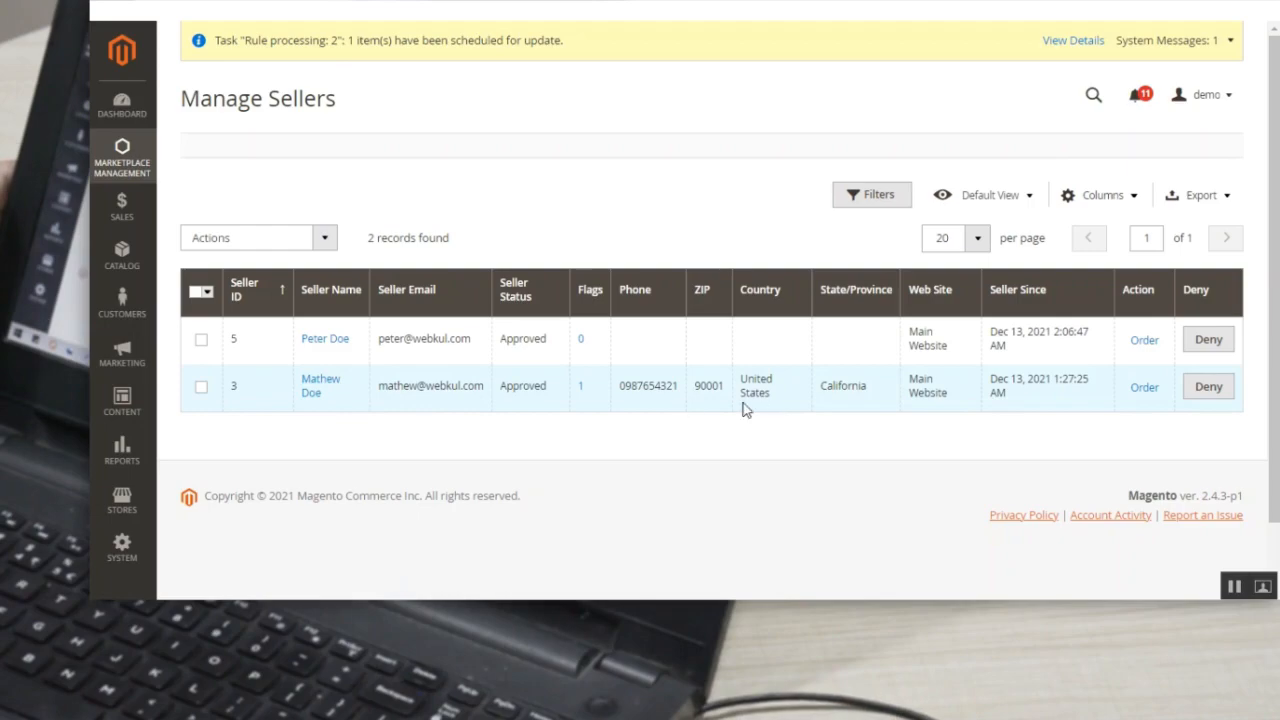
left_click(310, 238)
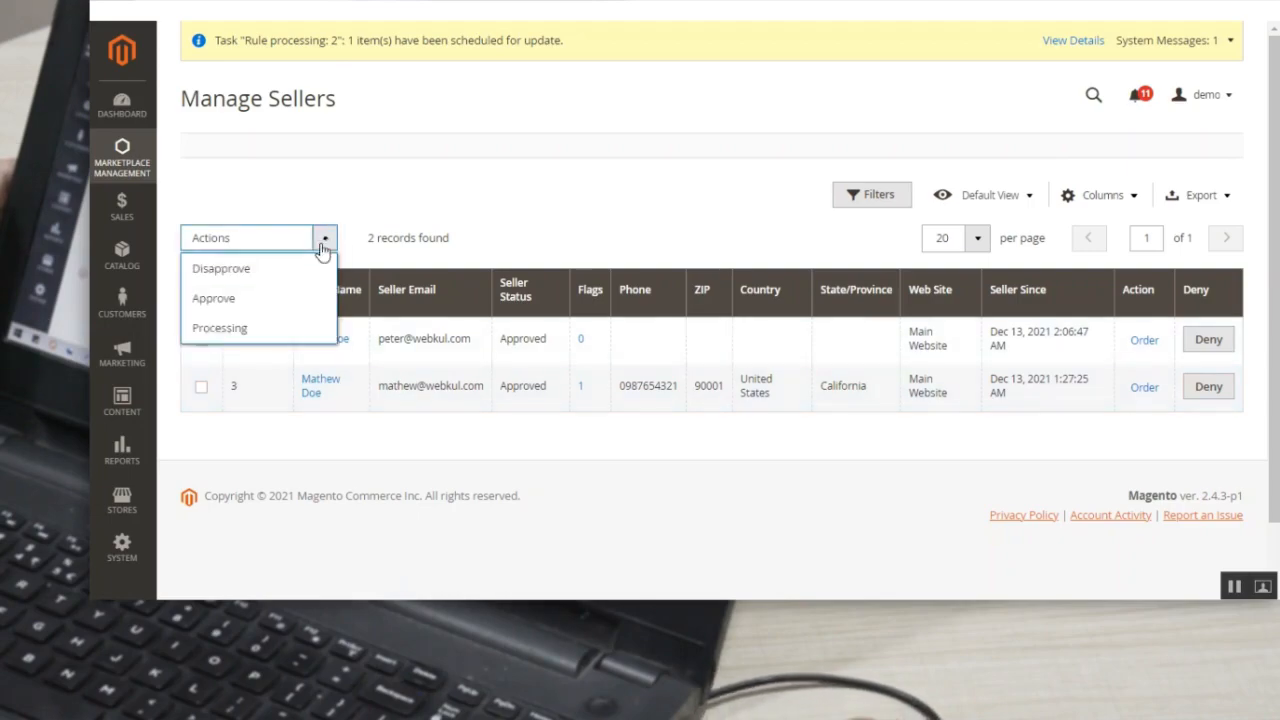
left_click(558, 225)
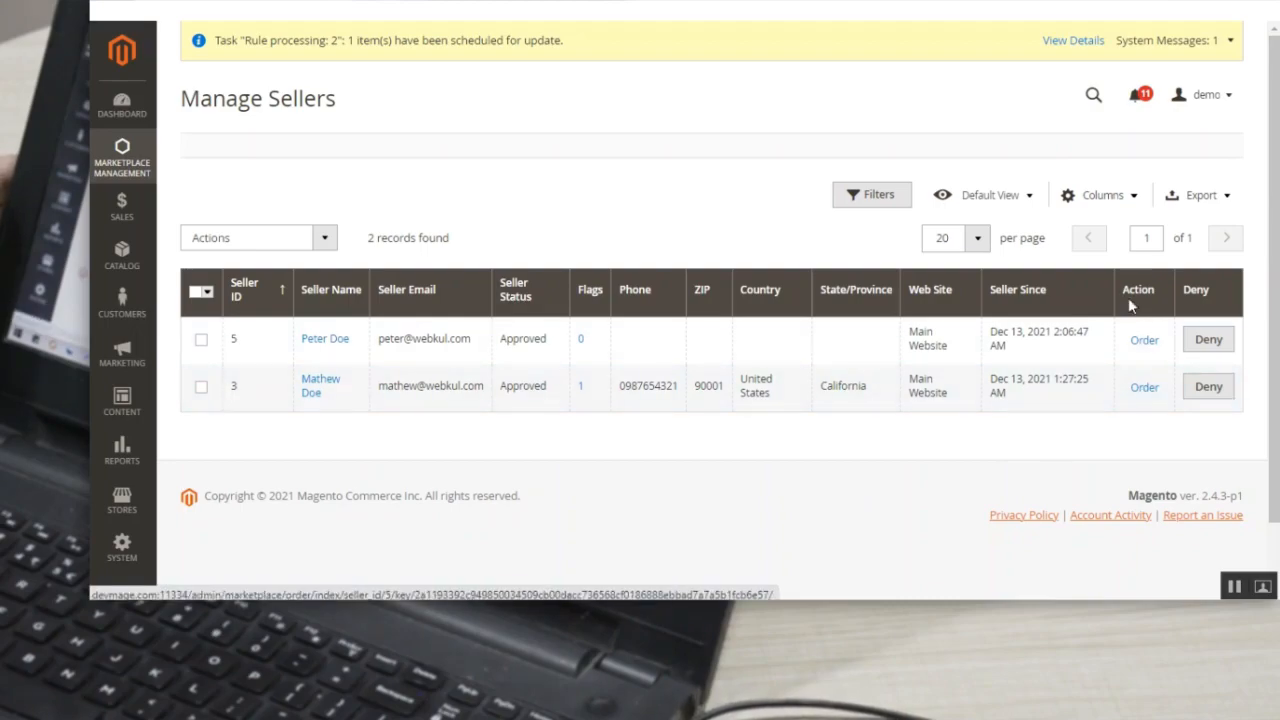
Step: Open the orders of the California seller and review the Seller Payment Information, comment field and order list
left_click(1143, 389)
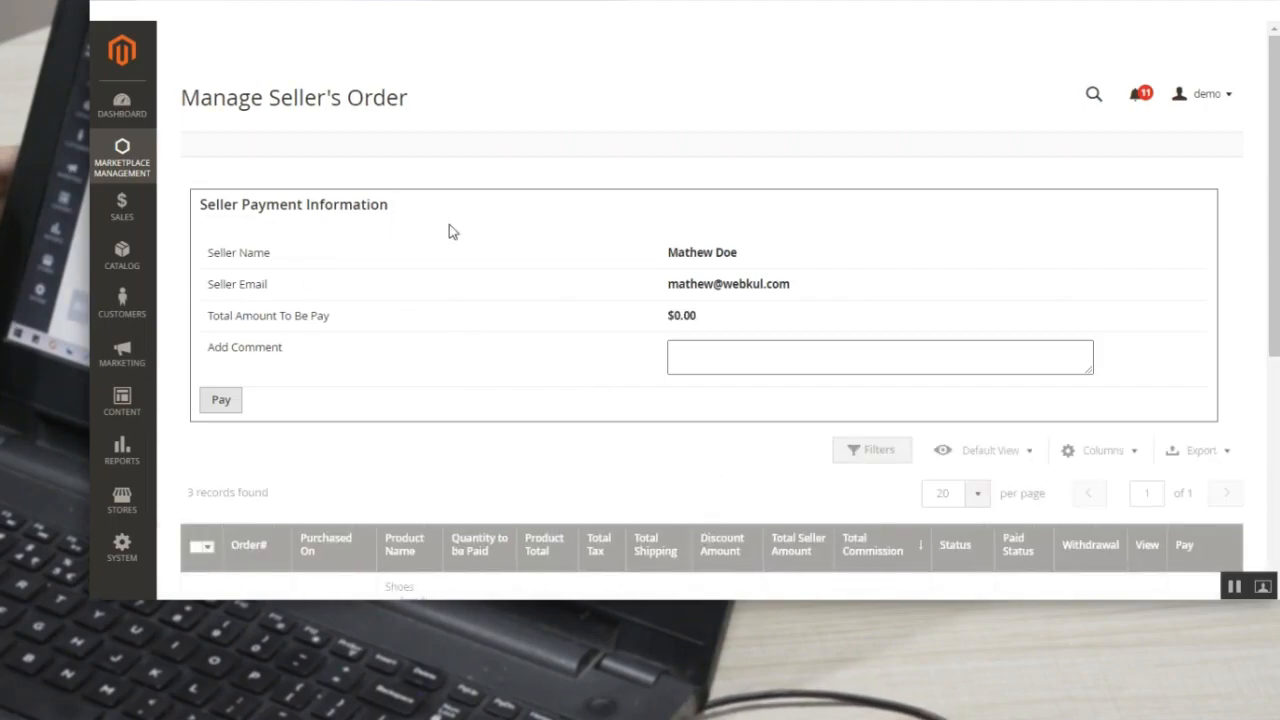
left_click_drag(208, 318, 313, 320)
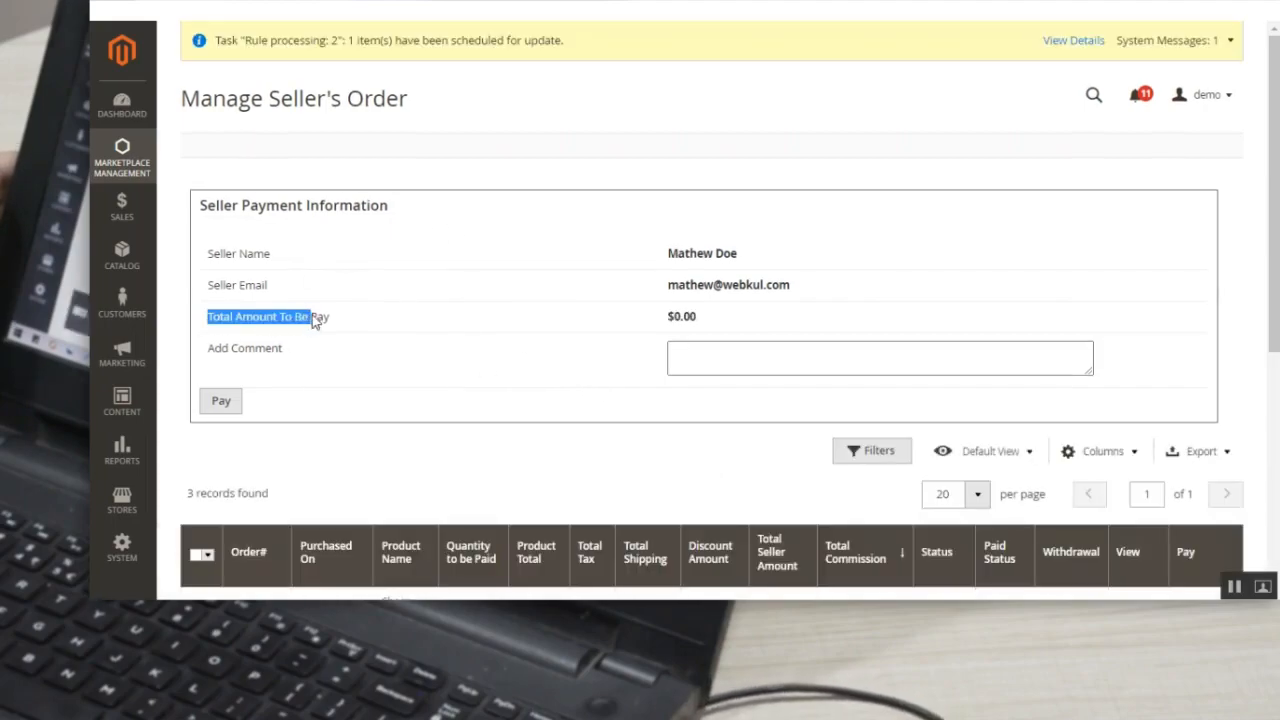
scroll(686, 325, "down", 3)
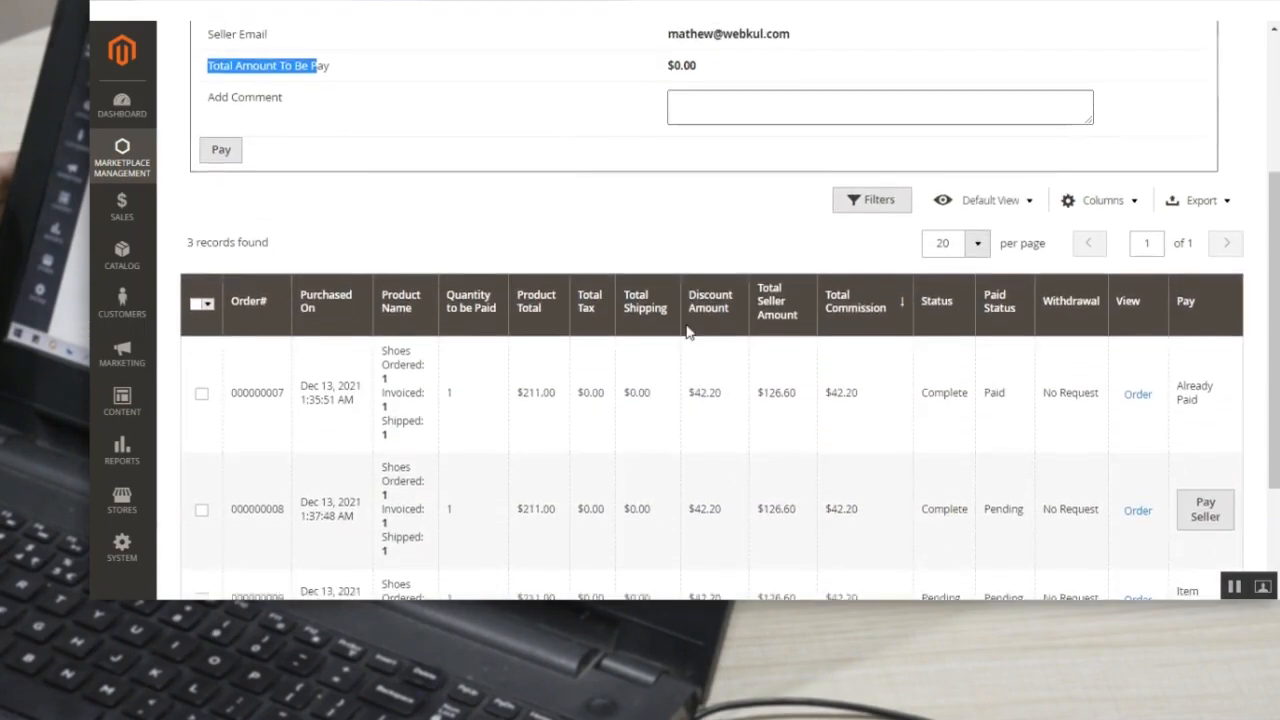
scroll(705, 290, "up", 2)
left_click(711, 274)
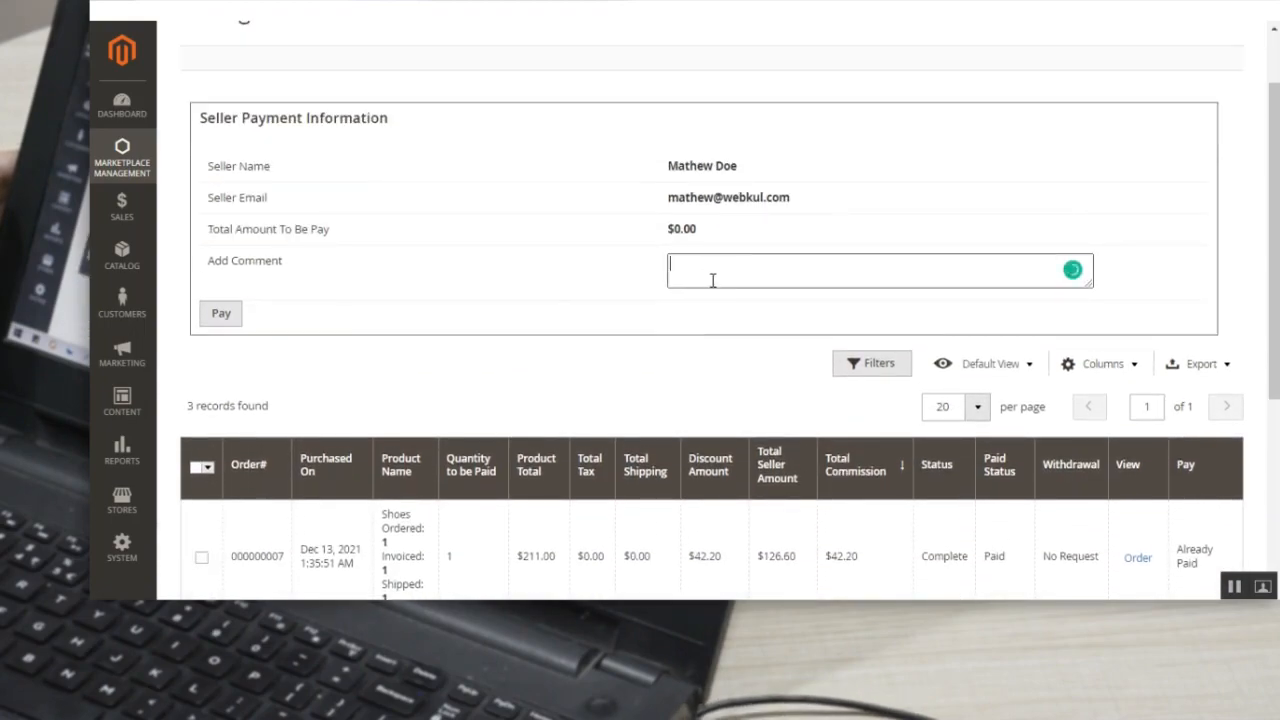
scroll(266, 274, "down", 1)
scroll(314, 283, "down", 2)
scroll(397, 297, "up", 1)
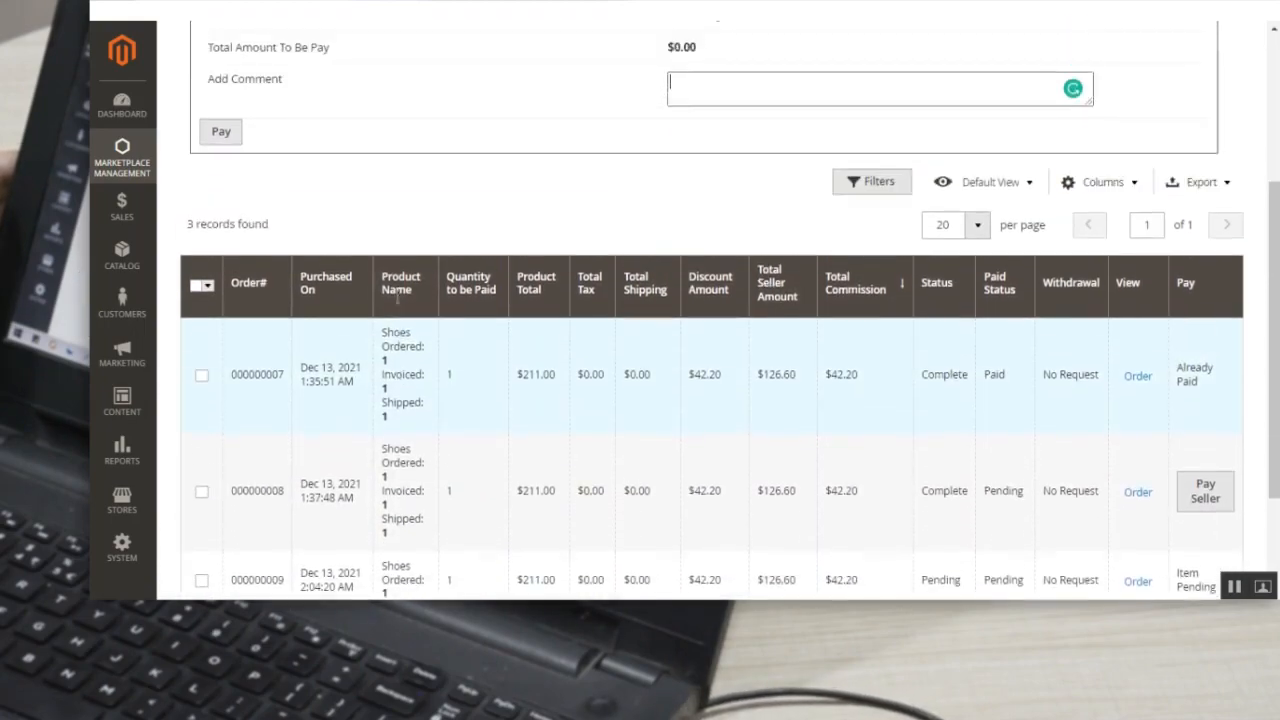
scroll(397, 297, "up", 1)
left_click_drag(232, 145, 516, 168)
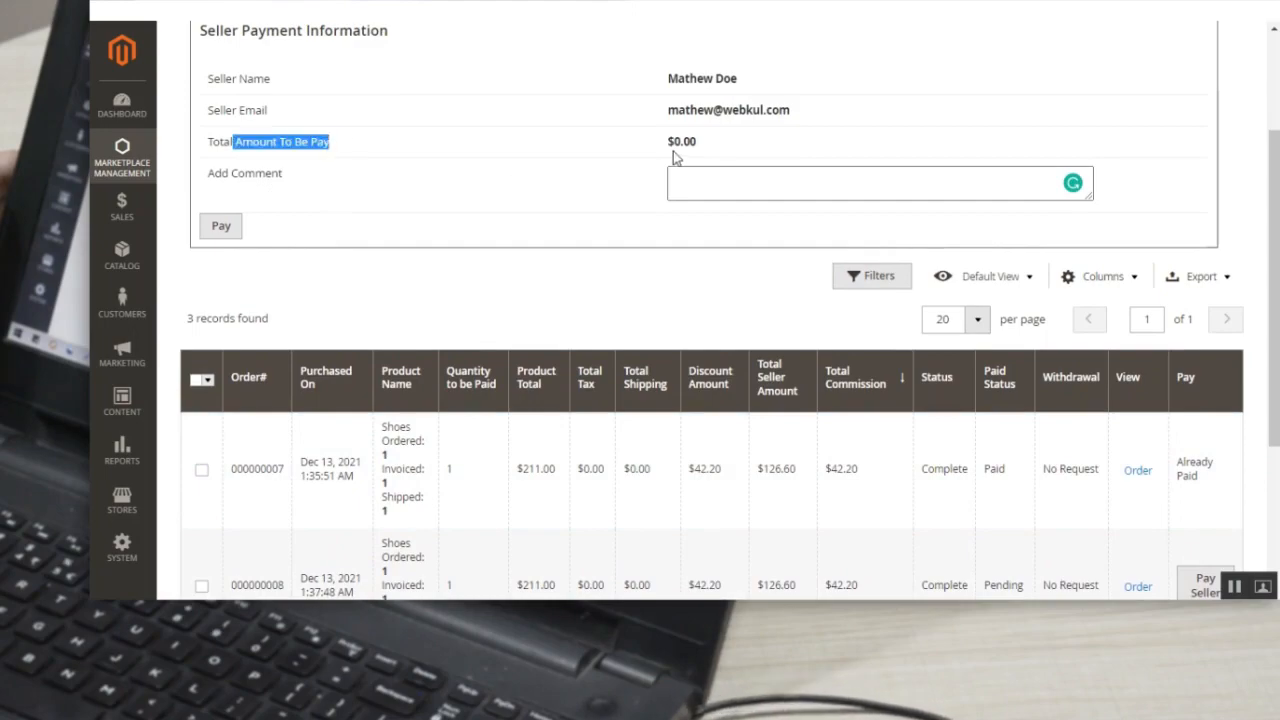
scroll(630, 295, "down", 3)
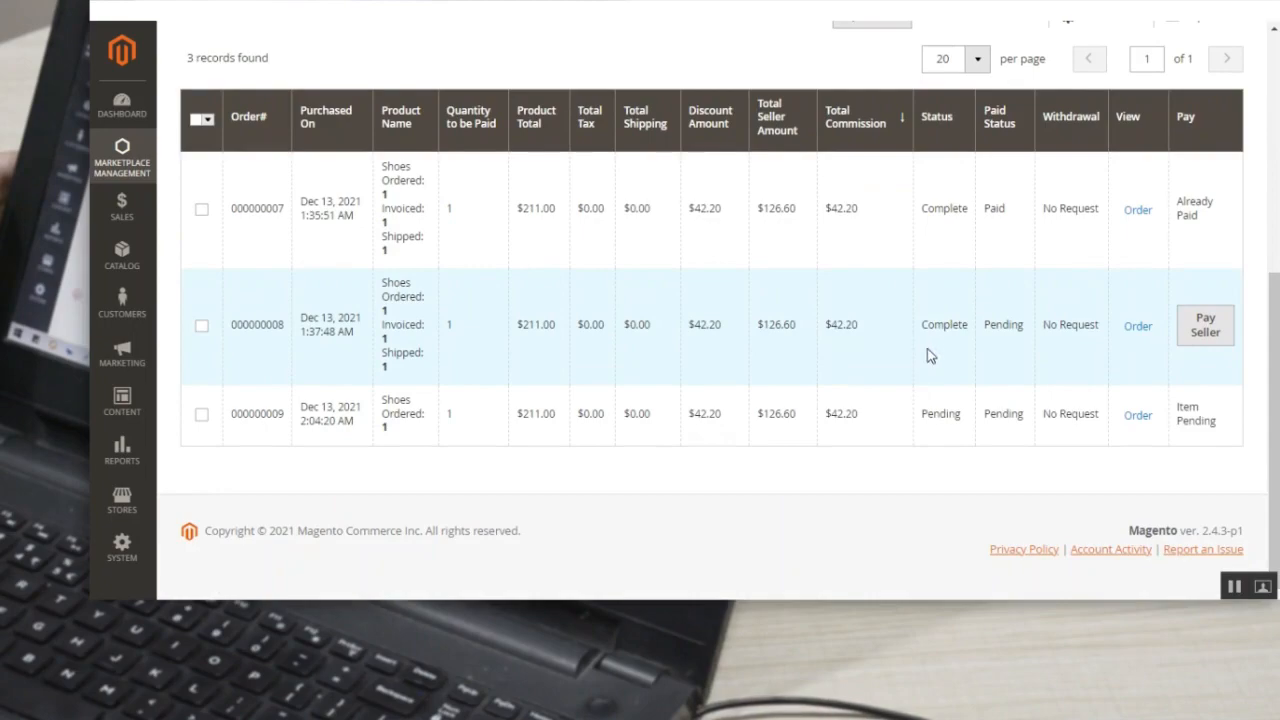
Step: Compare the order status and payment state of each of the seller's orders
left_click_drag(926, 324, 963, 324)
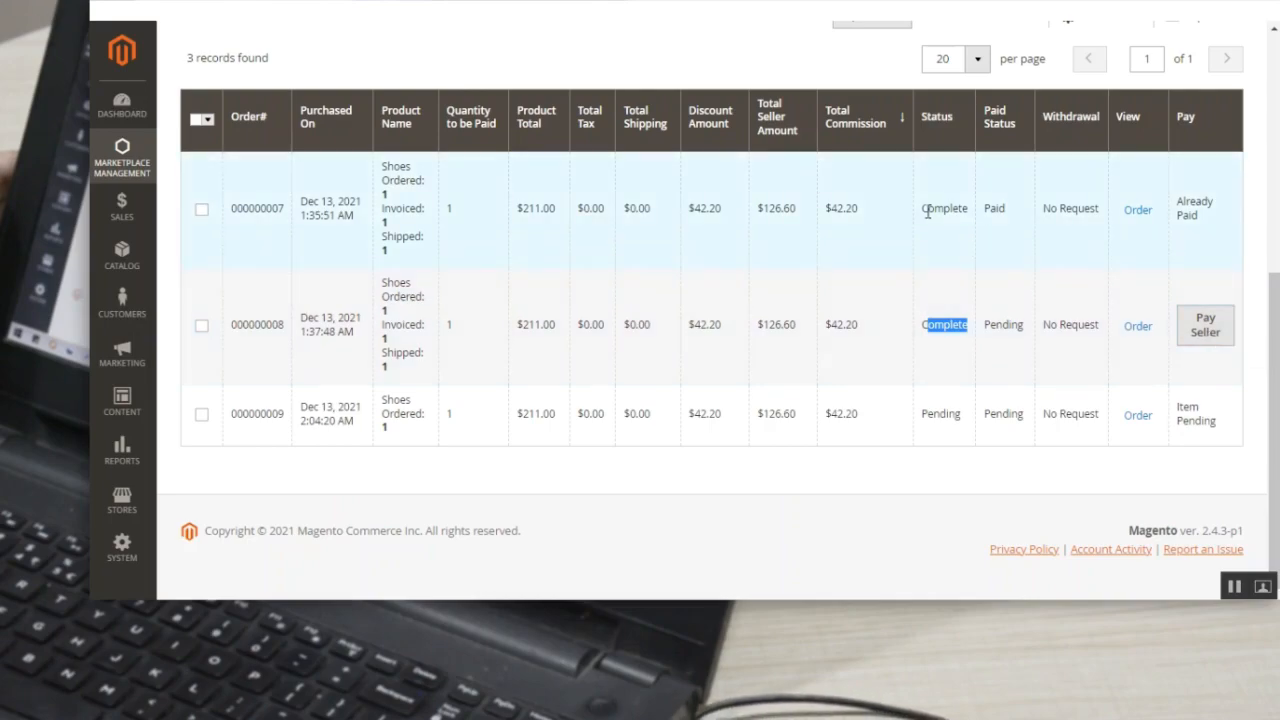
left_click_drag(924, 208, 970, 222)
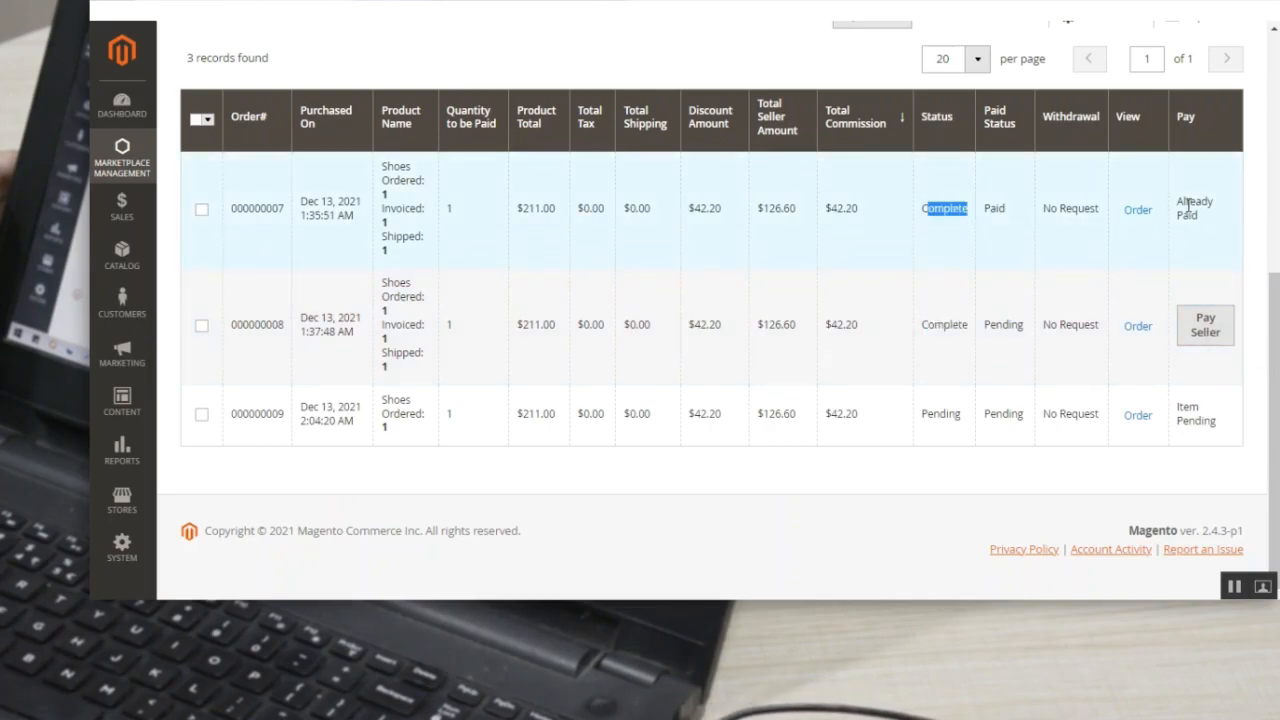
left_click_drag(1178, 203, 1196, 216)
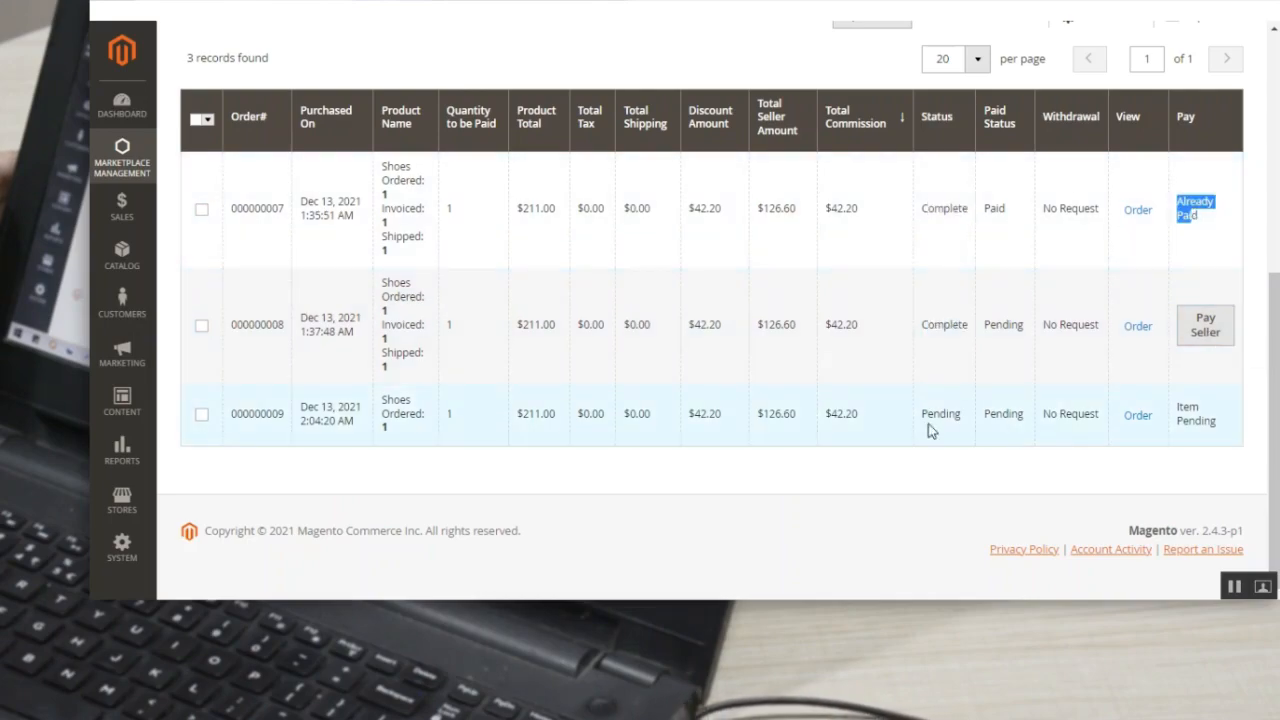
left_click_drag(924, 414, 963, 411)
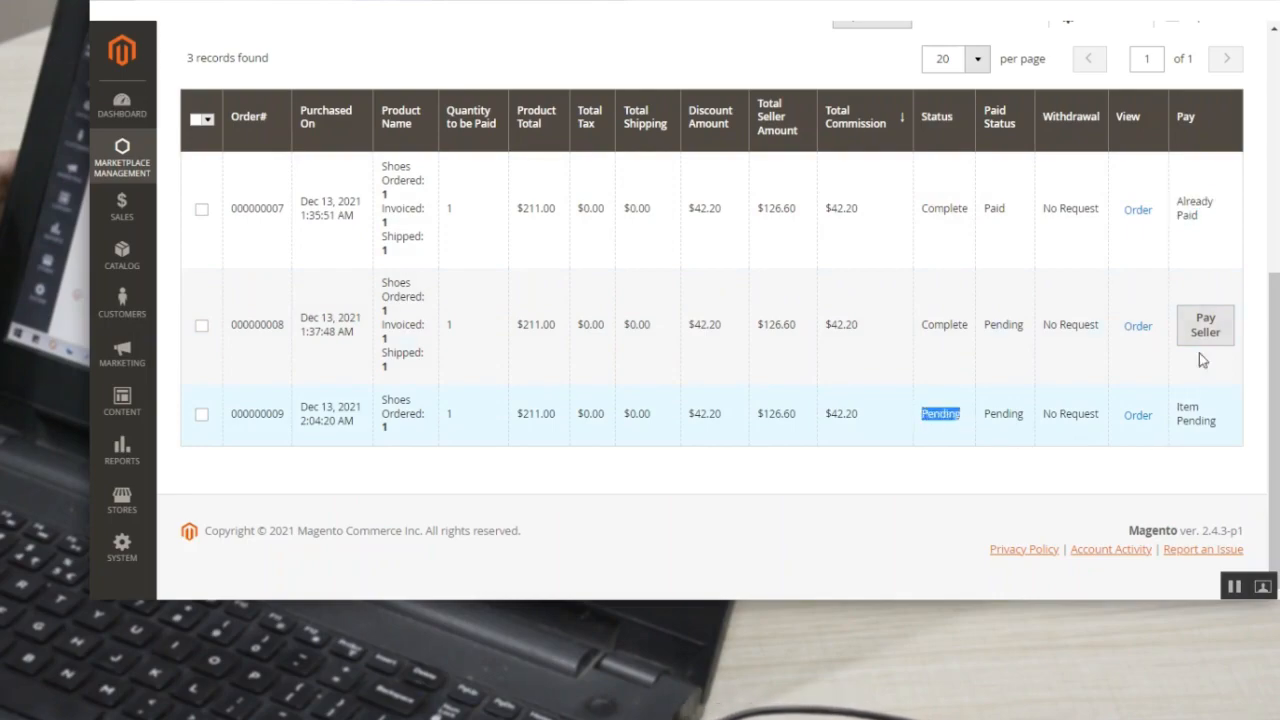
left_click(907, 495)
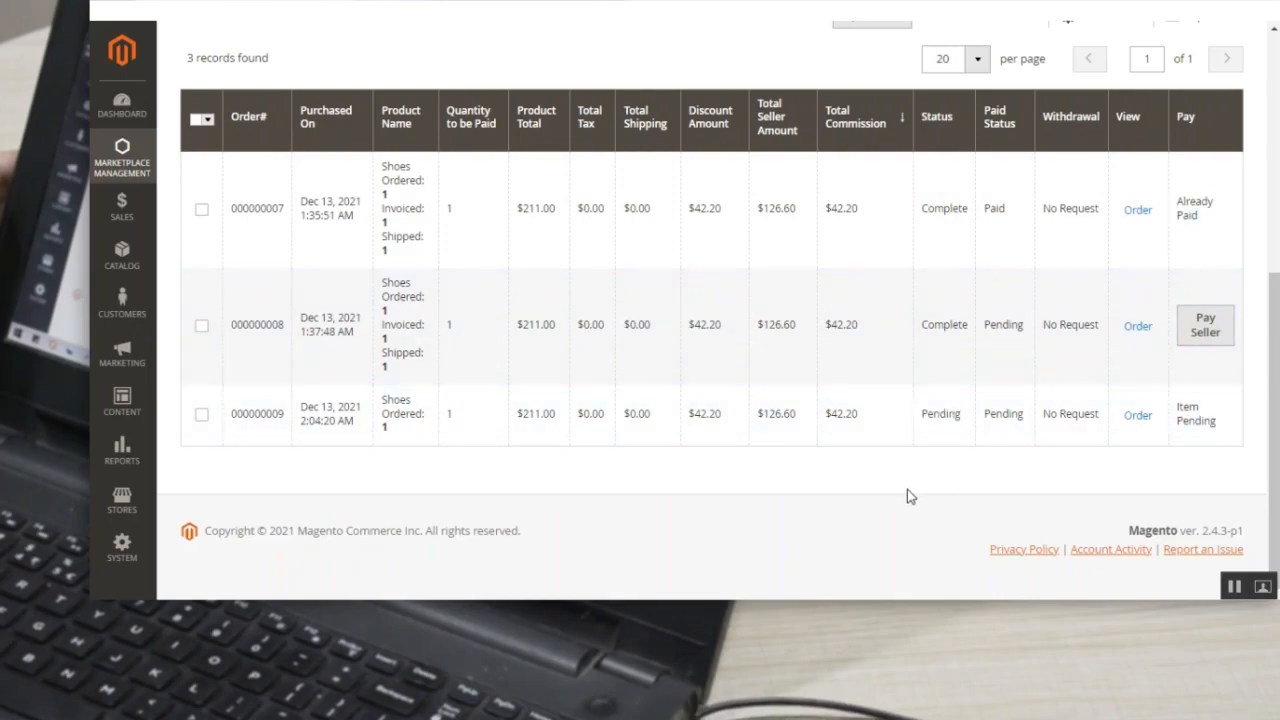
Step: Select the completed order with pending payment and check the total amount to be paid and the comment field
left_click(202, 327)
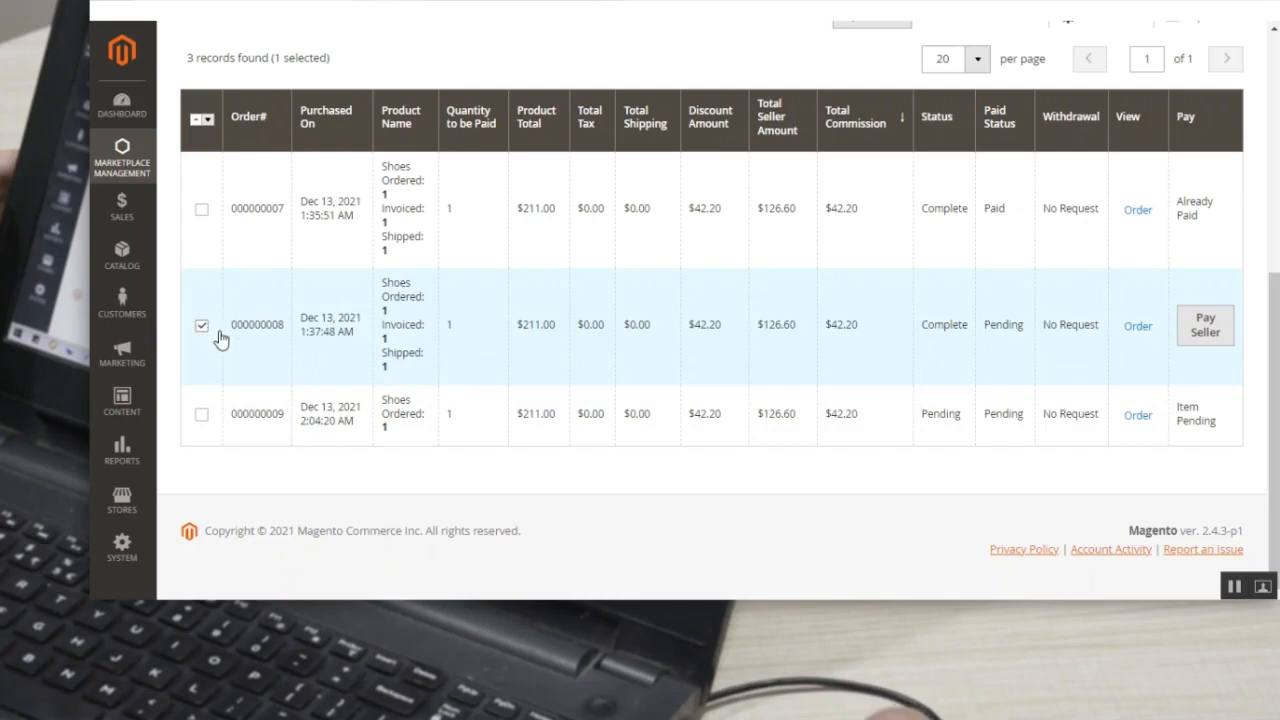
scroll(261, 334, "up", 4)
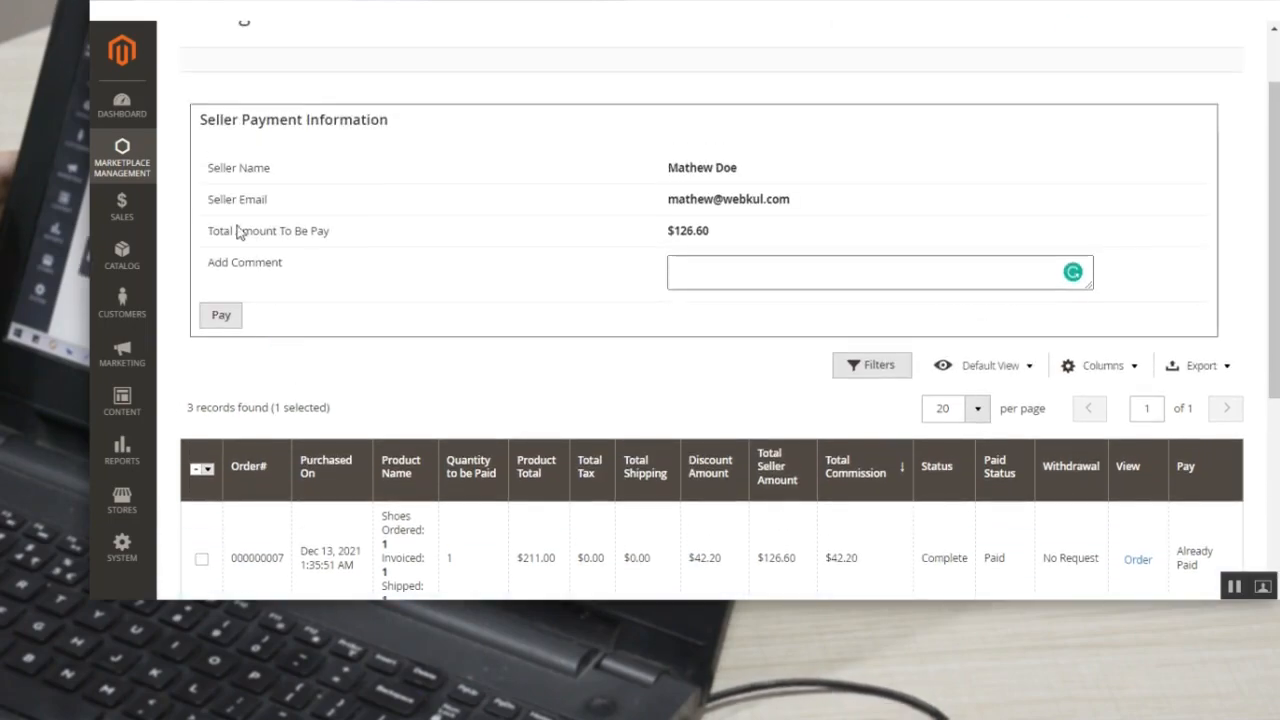
left_click_drag(238, 231, 392, 242)
left_click_drag(661, 242, 719, 243)
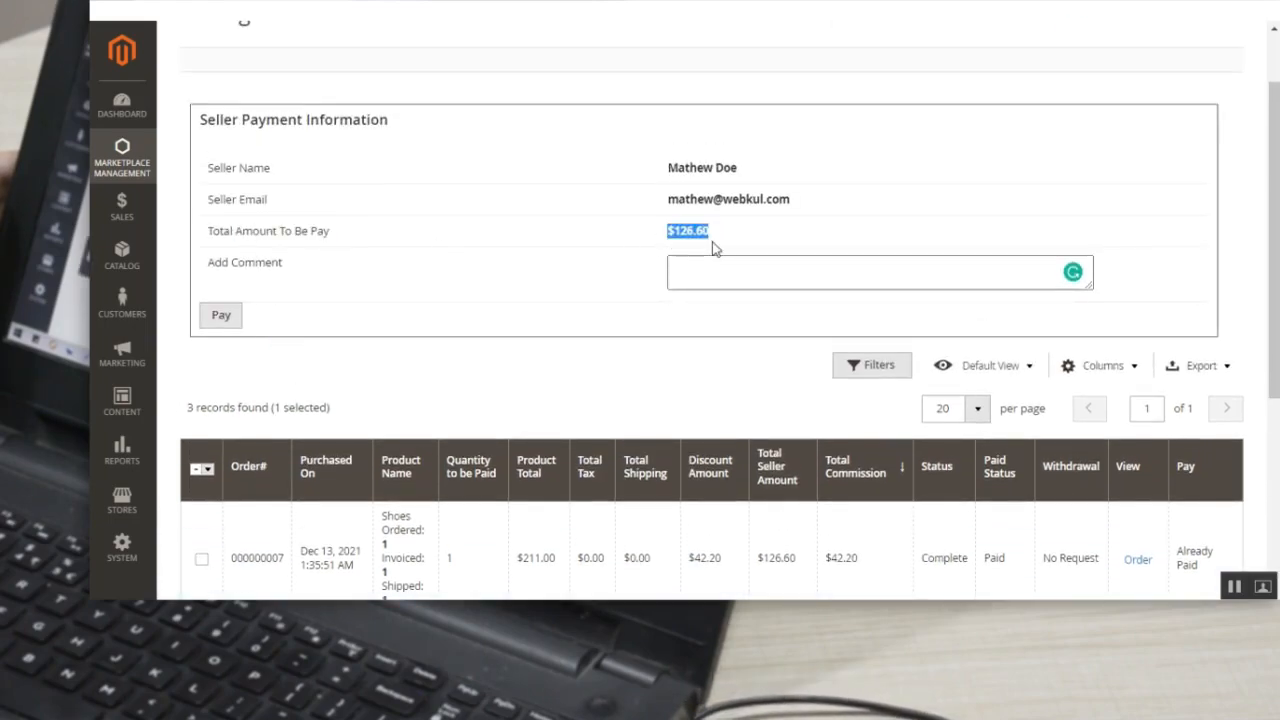
left_click(785, 265)
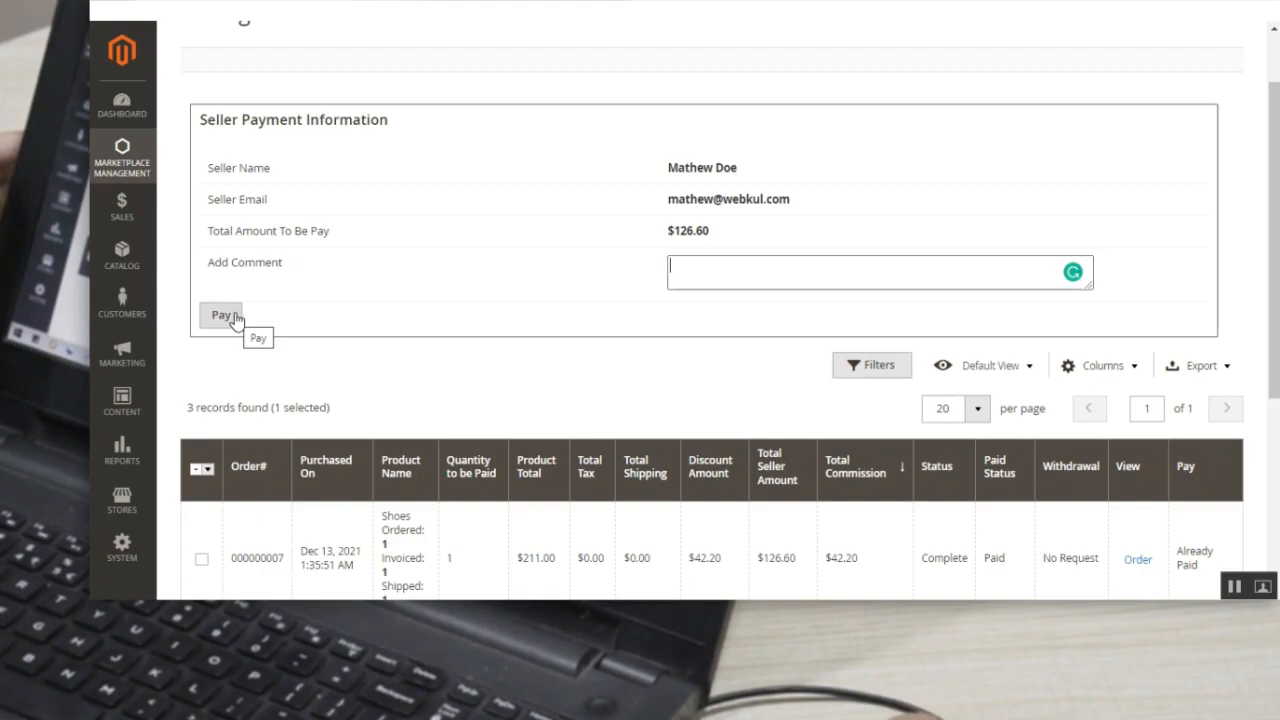
Step: Compare the selected order's seller amount with the payment total and return to the Manage Sellers list
scroll(677, 386, "down", 5)
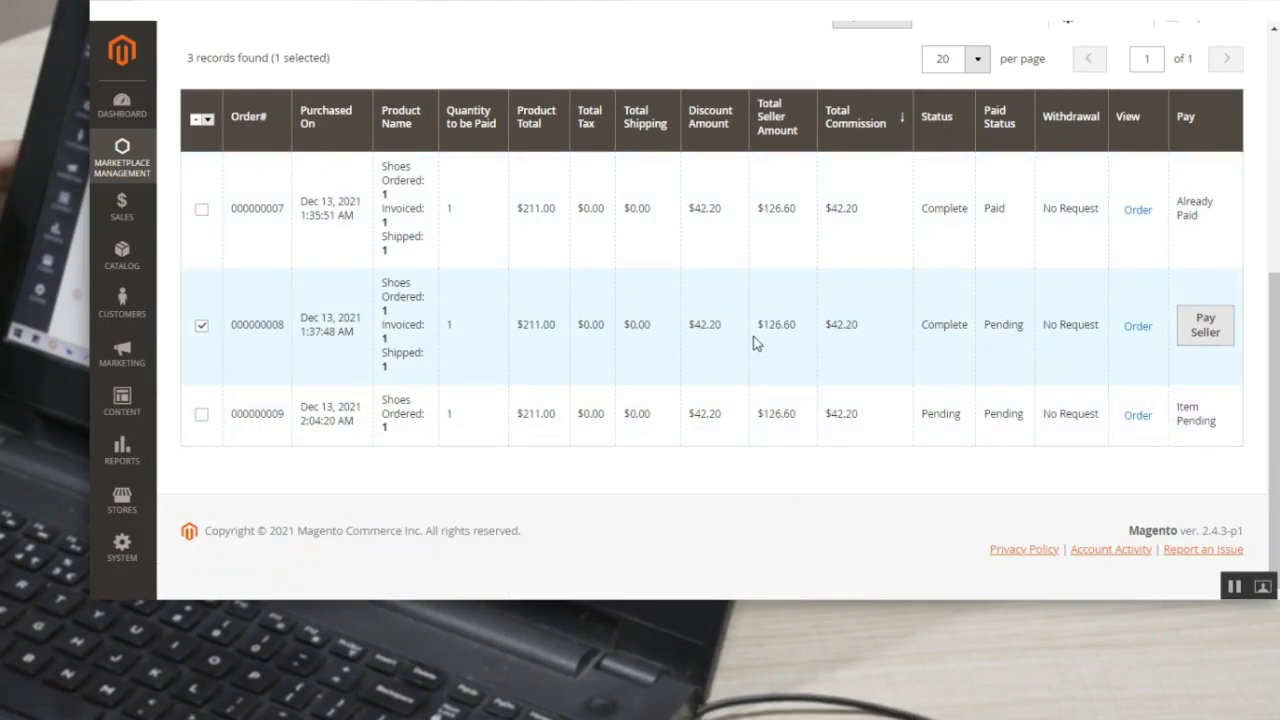
scroll(752, 343, "up", 5)
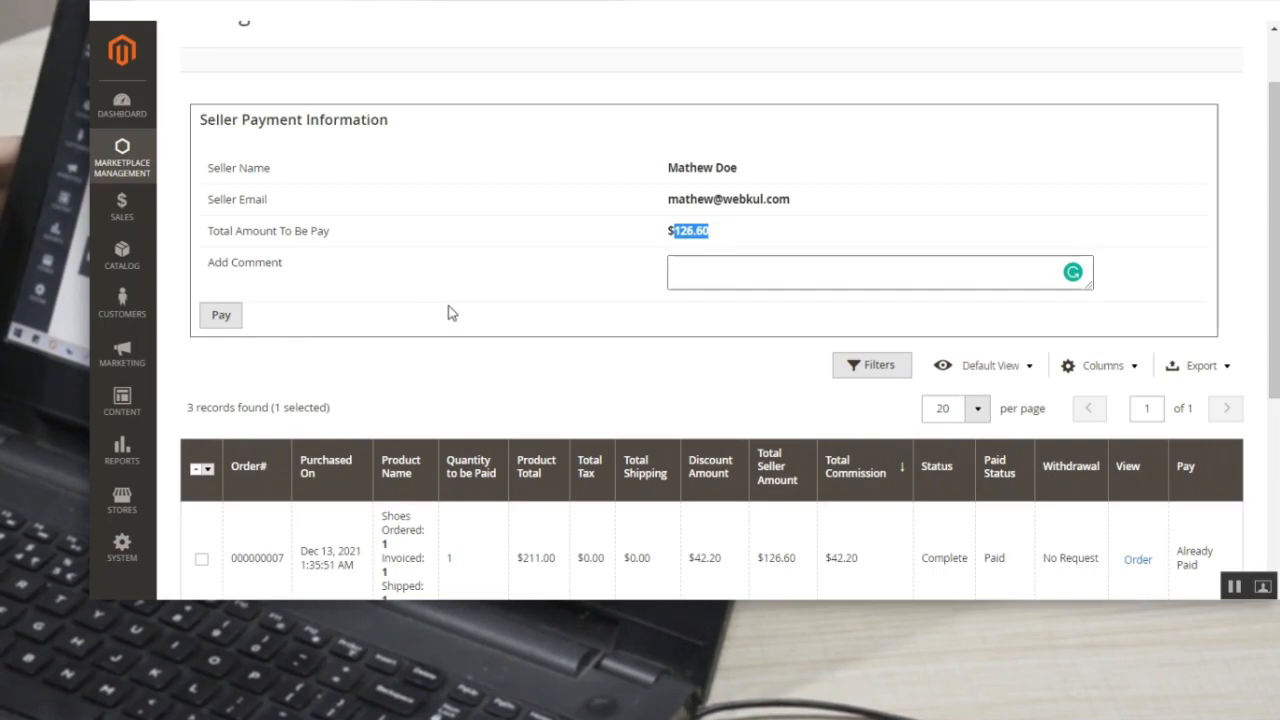
left_click(128, 168)
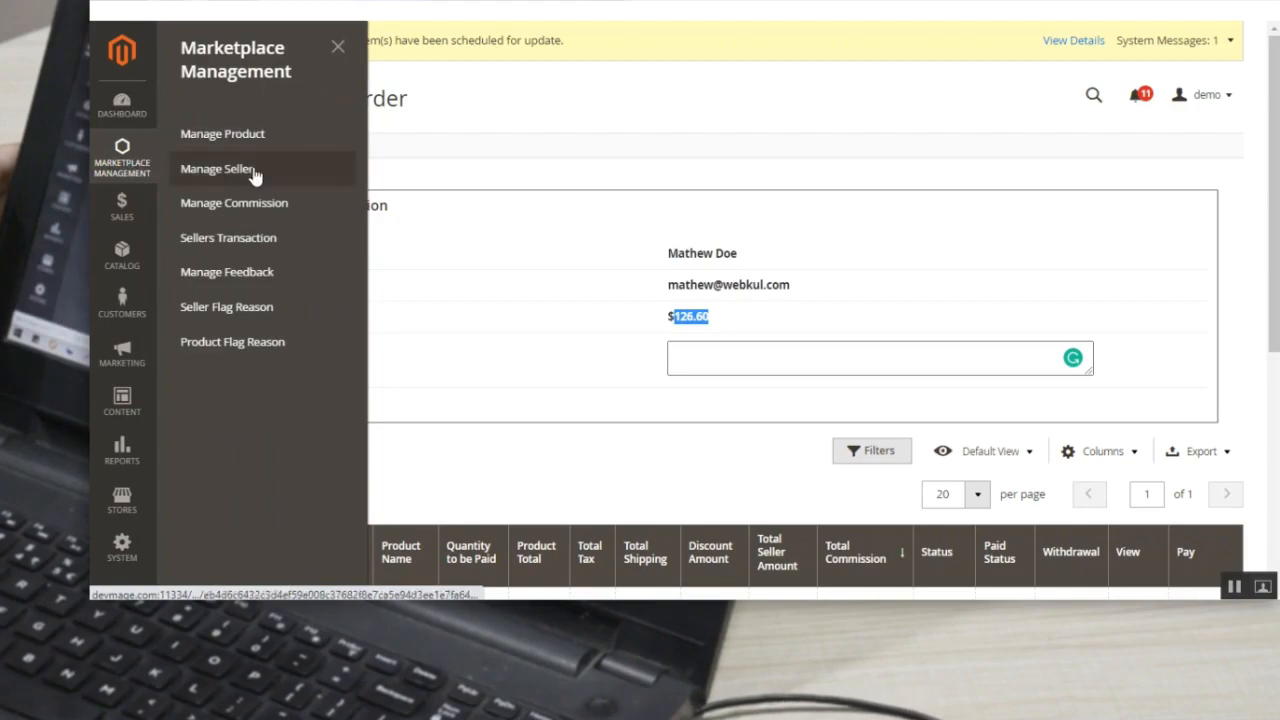
left_click(268, 170)
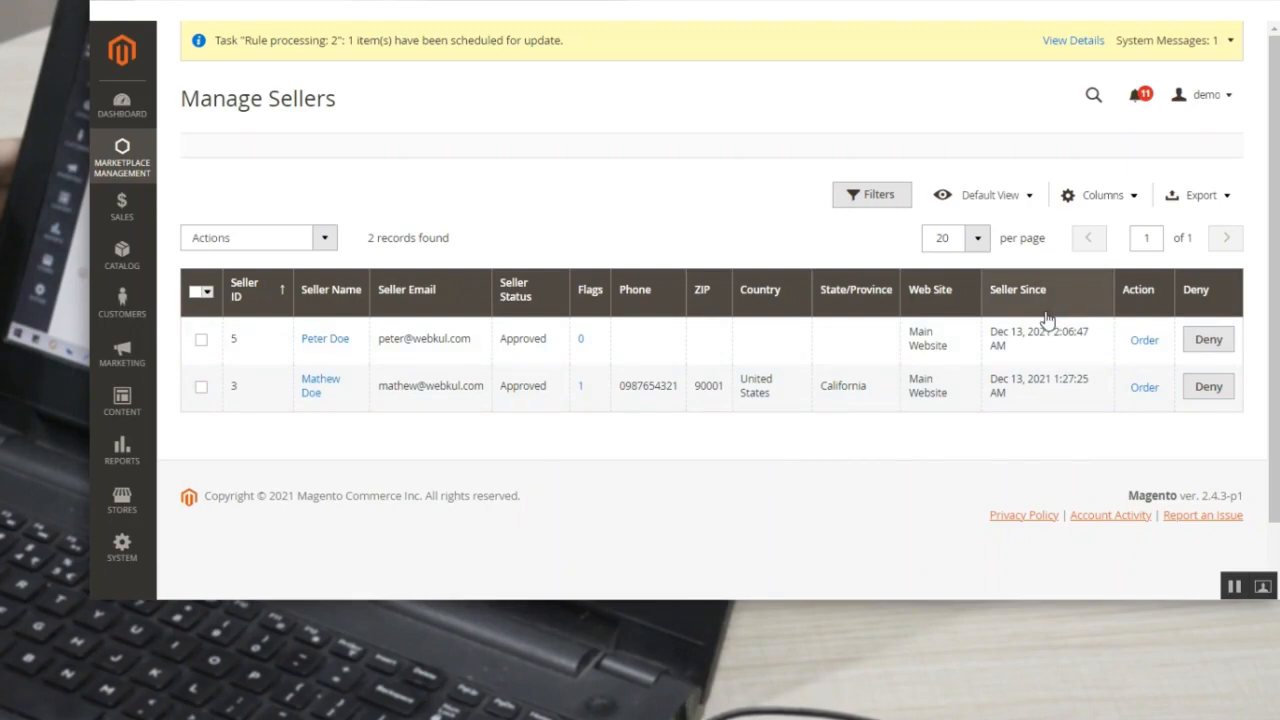
Step: Open Manage Commission and review the seller's received, commission, remaining and last paid amounts
left_click(124, 165)
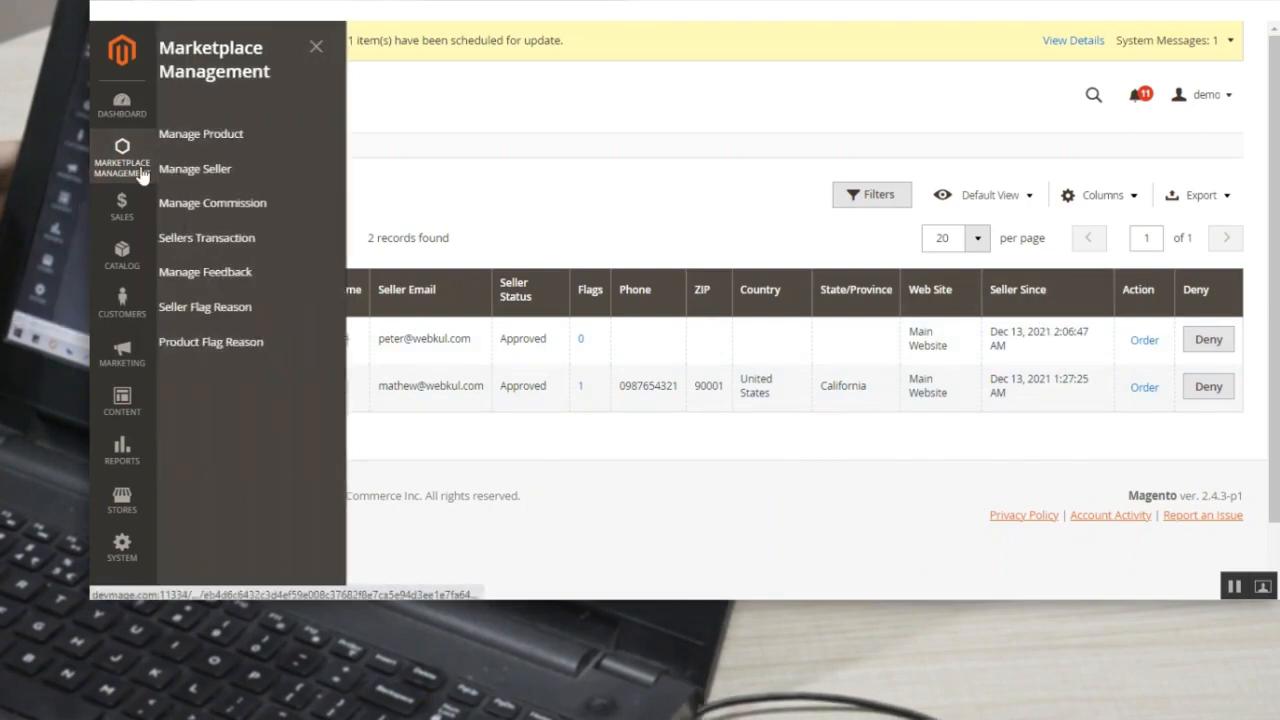
left_click(276, 204)
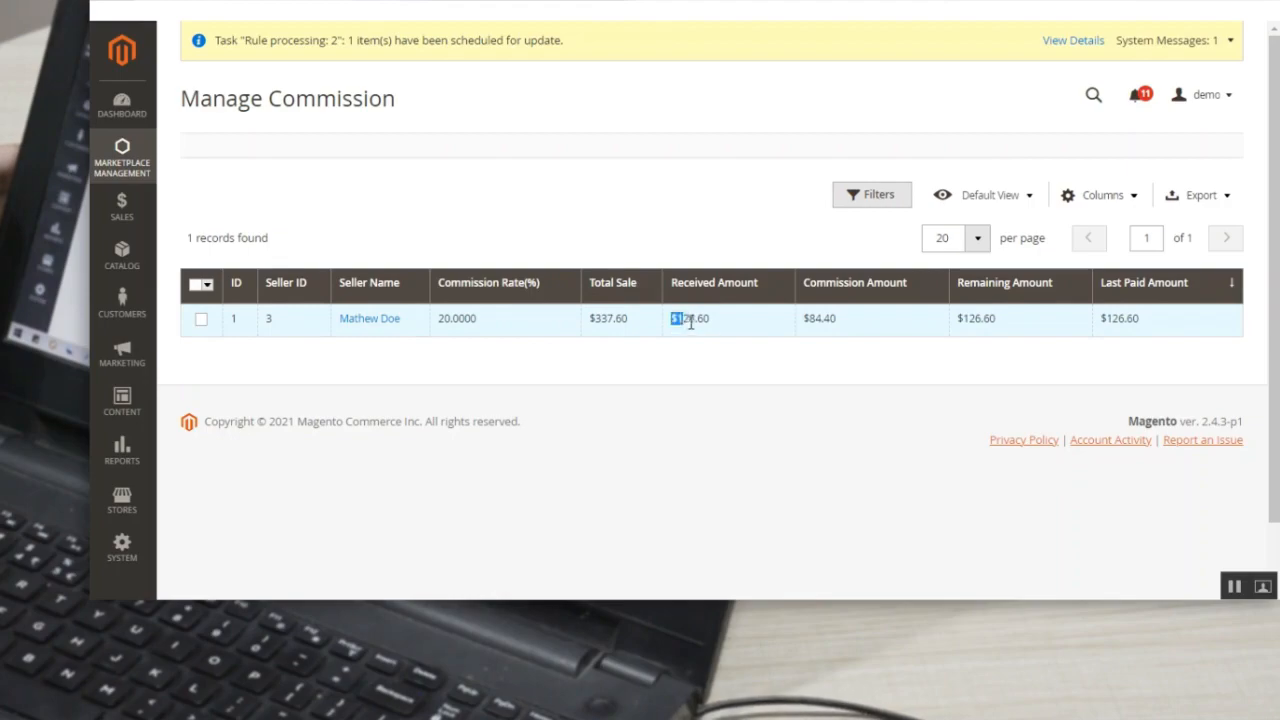
left_click_drag(805, 318, 996, 318)
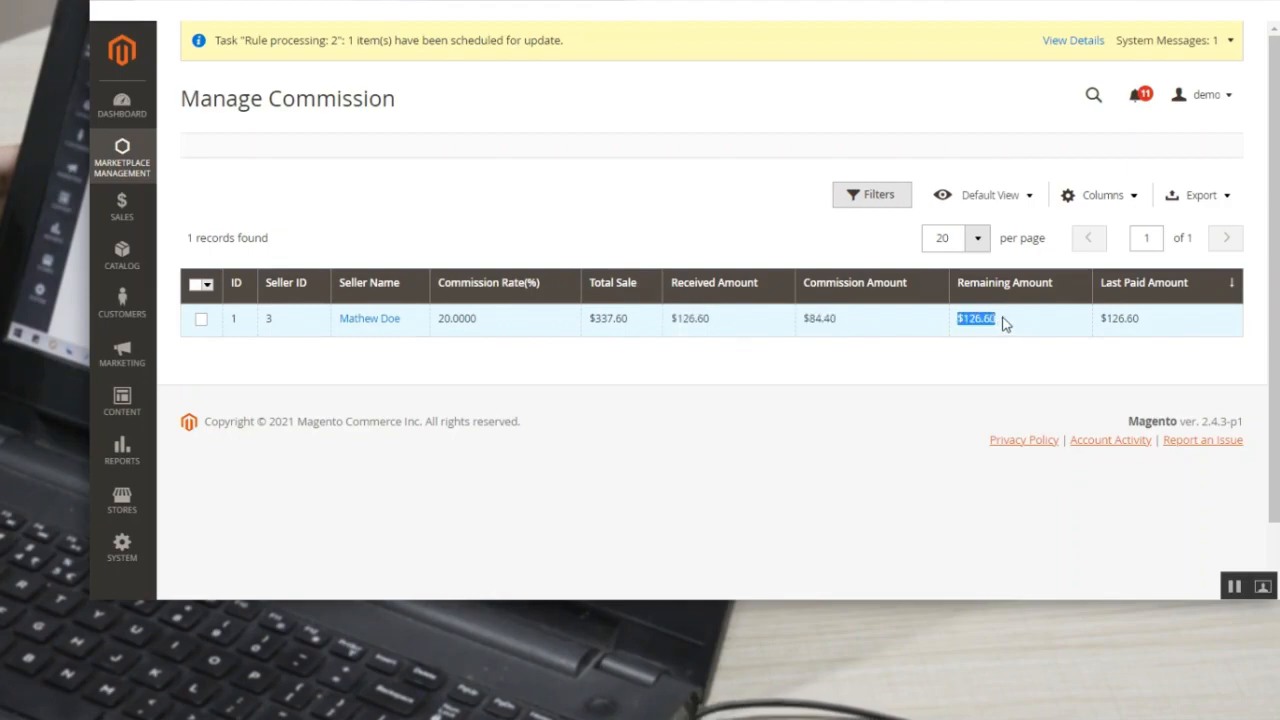
left_click_drag(1143, 320, 1100, 320)
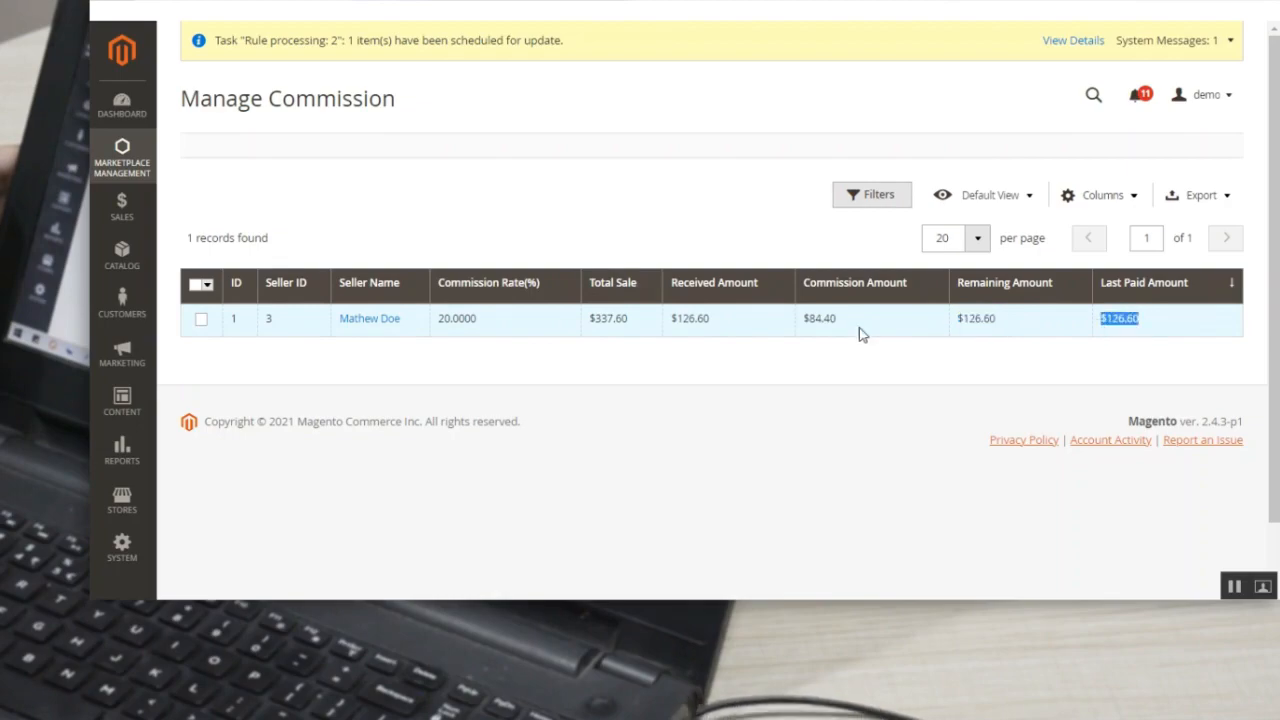
Step: Review the seller payout record under Sellers Transaction and open Manage Feedback
left_click(121, 170)
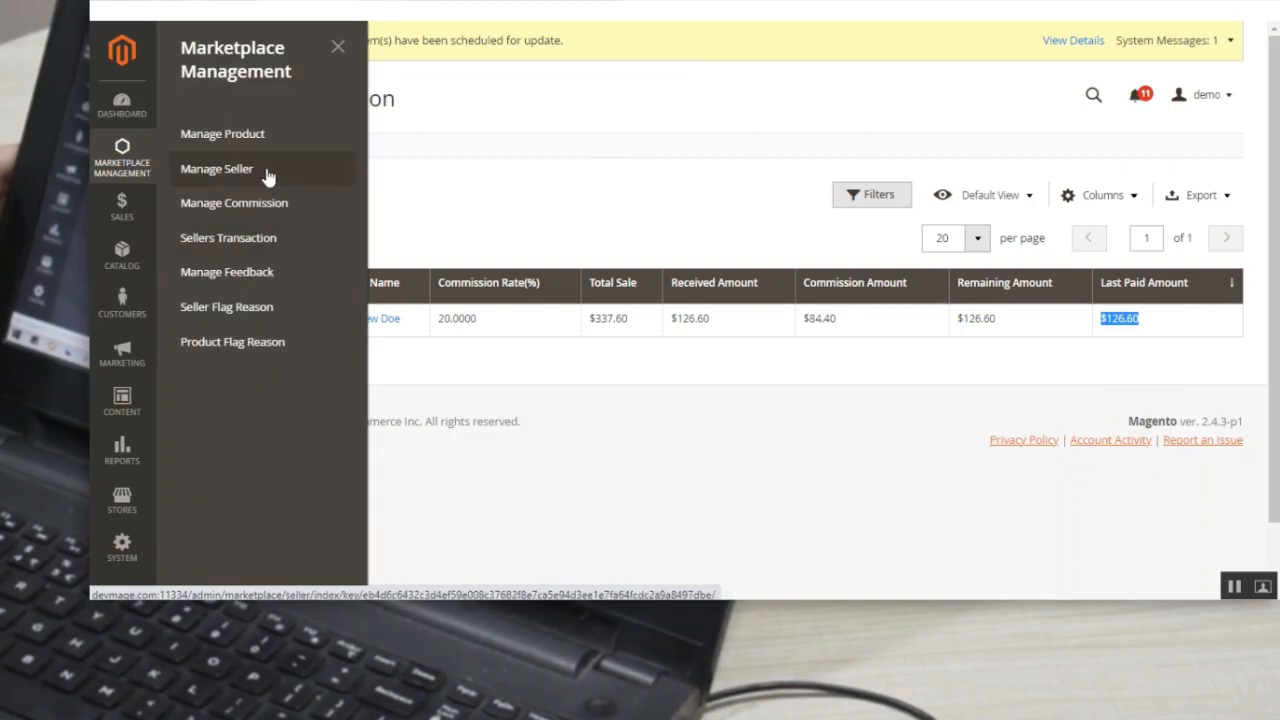
left_click(238, 245)
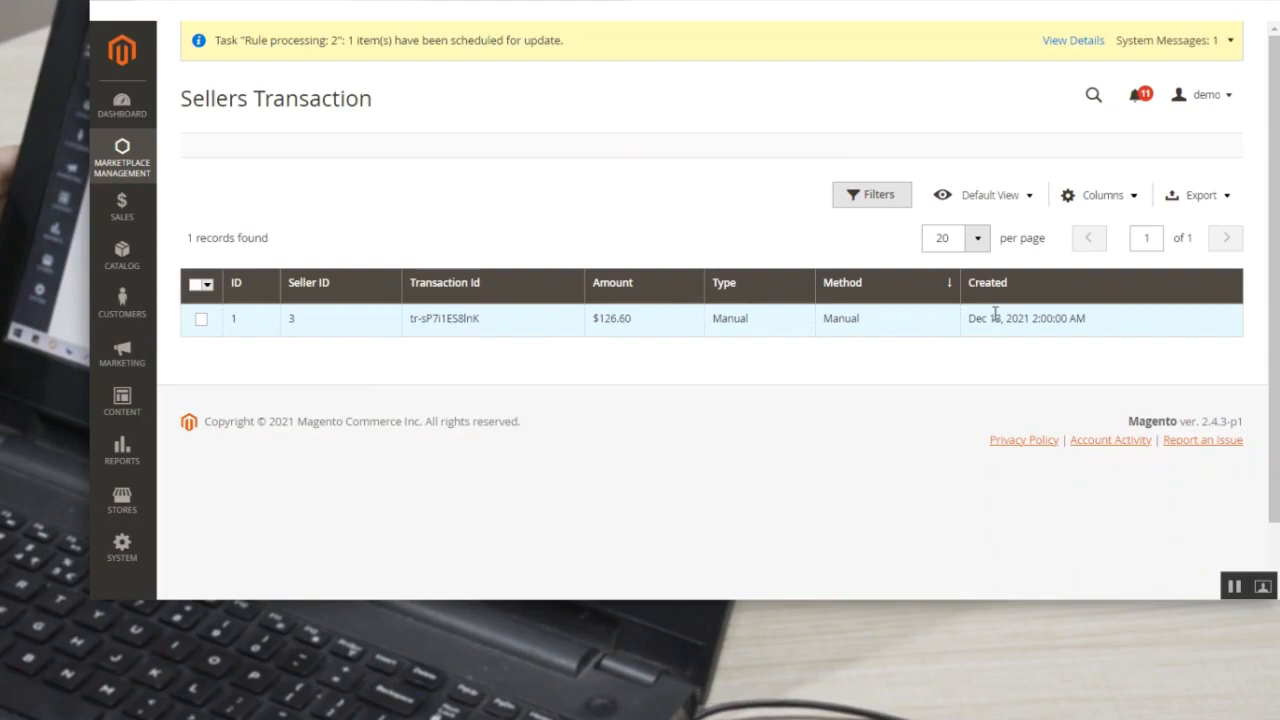
left_click(132, 164)
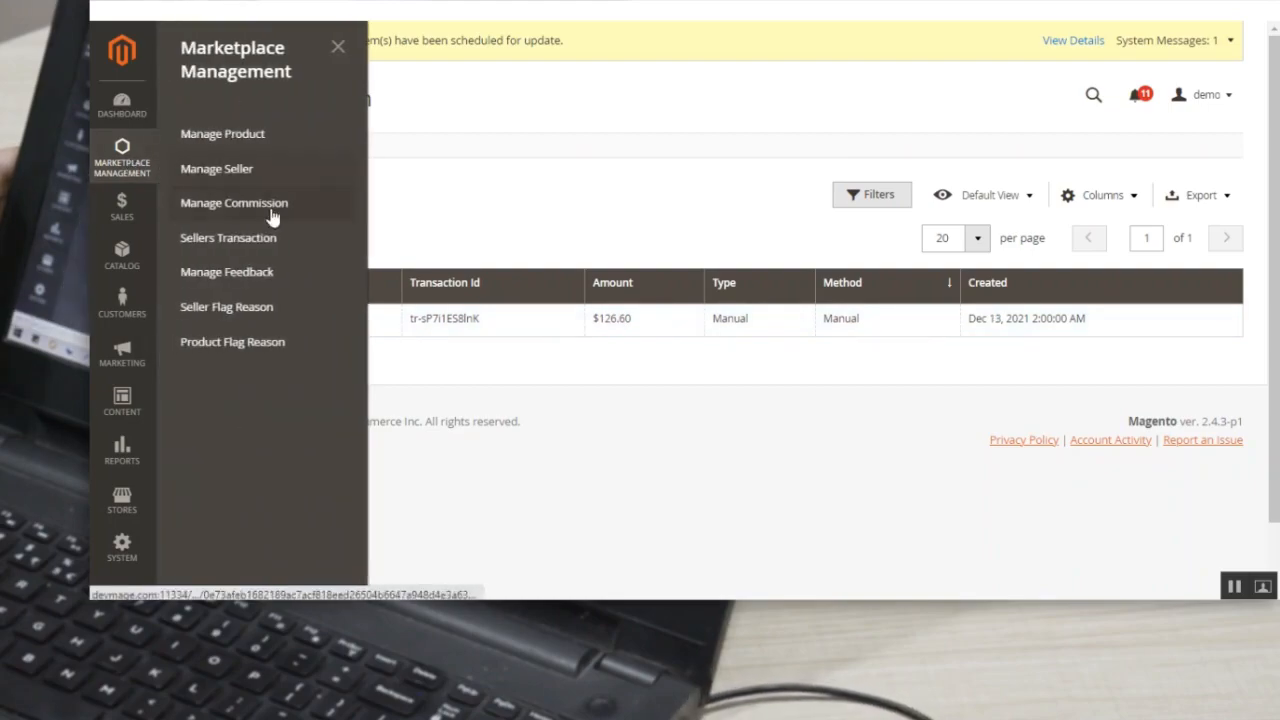
left_click(268, 284)
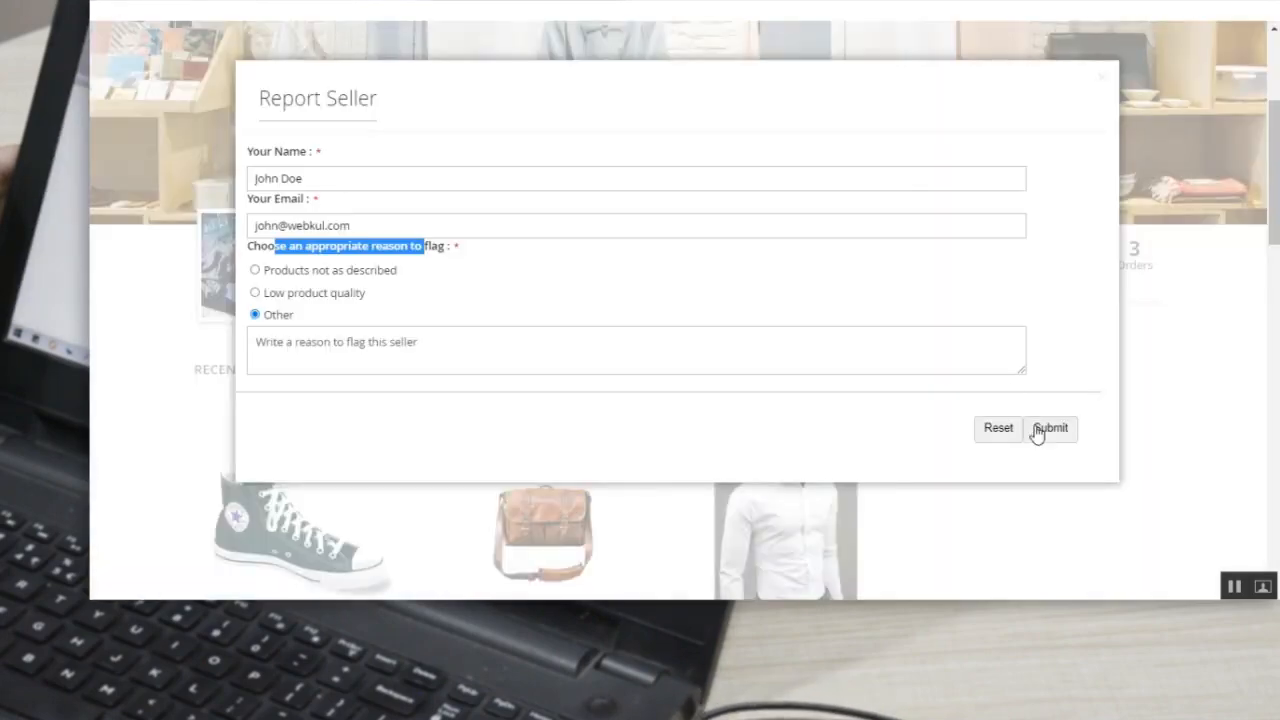
Step: On the storefront, close the Report Seller and Report Product forms and open the MathewShop profile from the Shoes product
left_click(1102, 77)
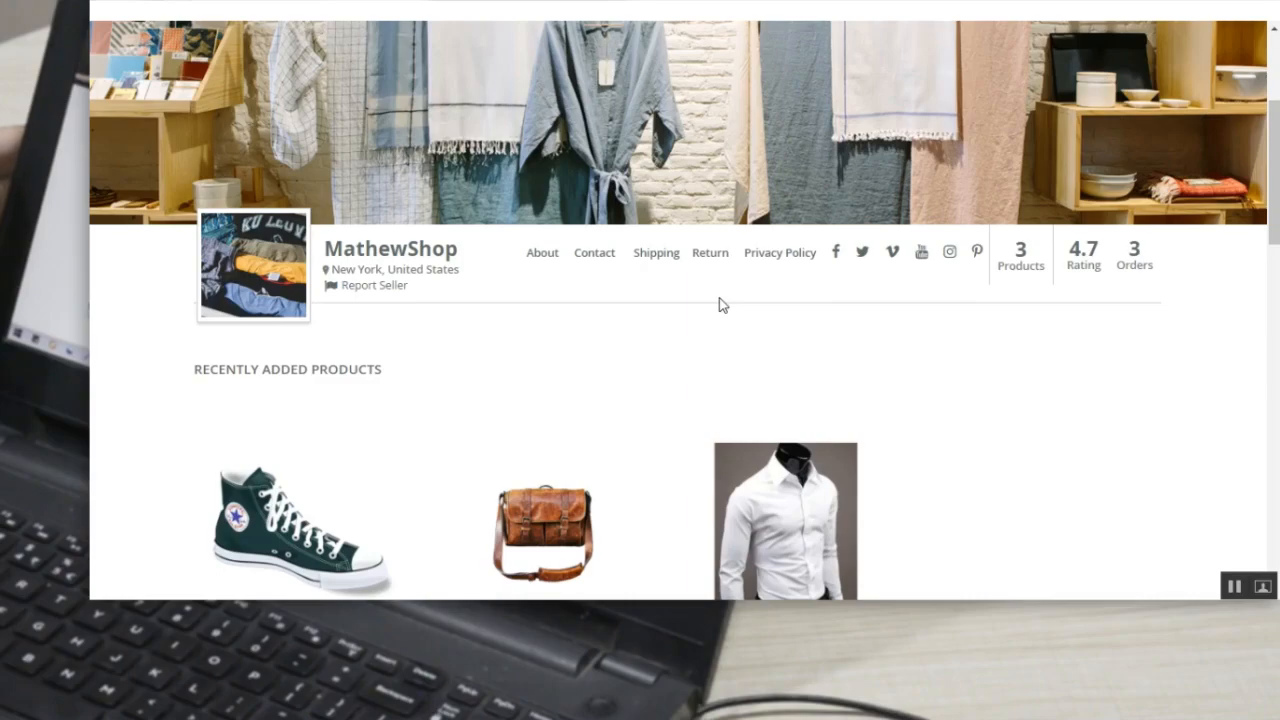
left_click_drag(1277, 165, 1268, 232)
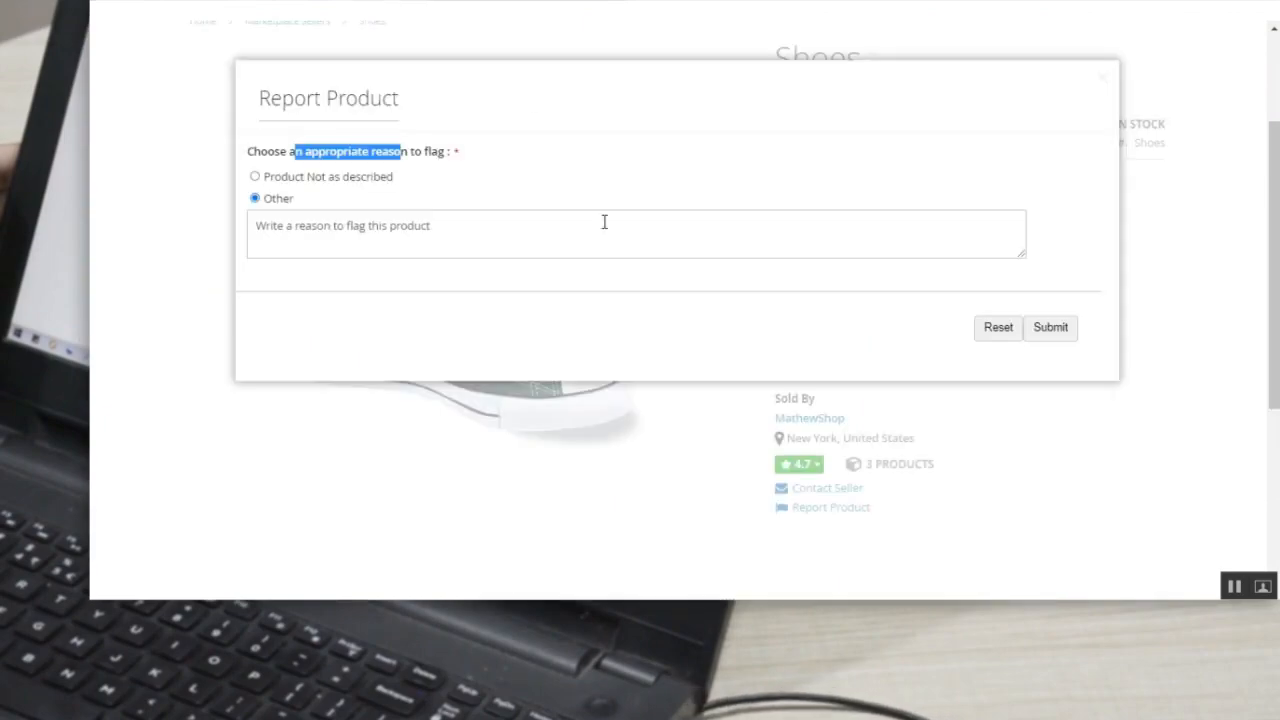
left_click(1100, 78)
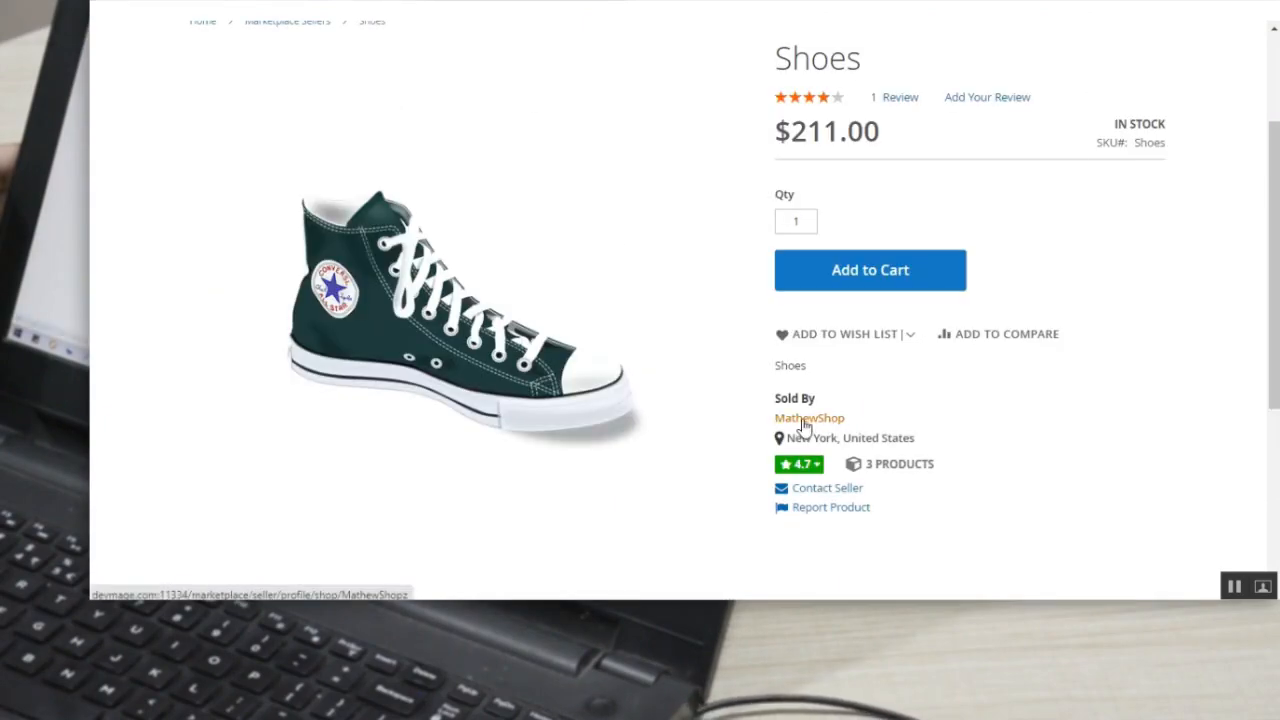
left_click(810, 418)
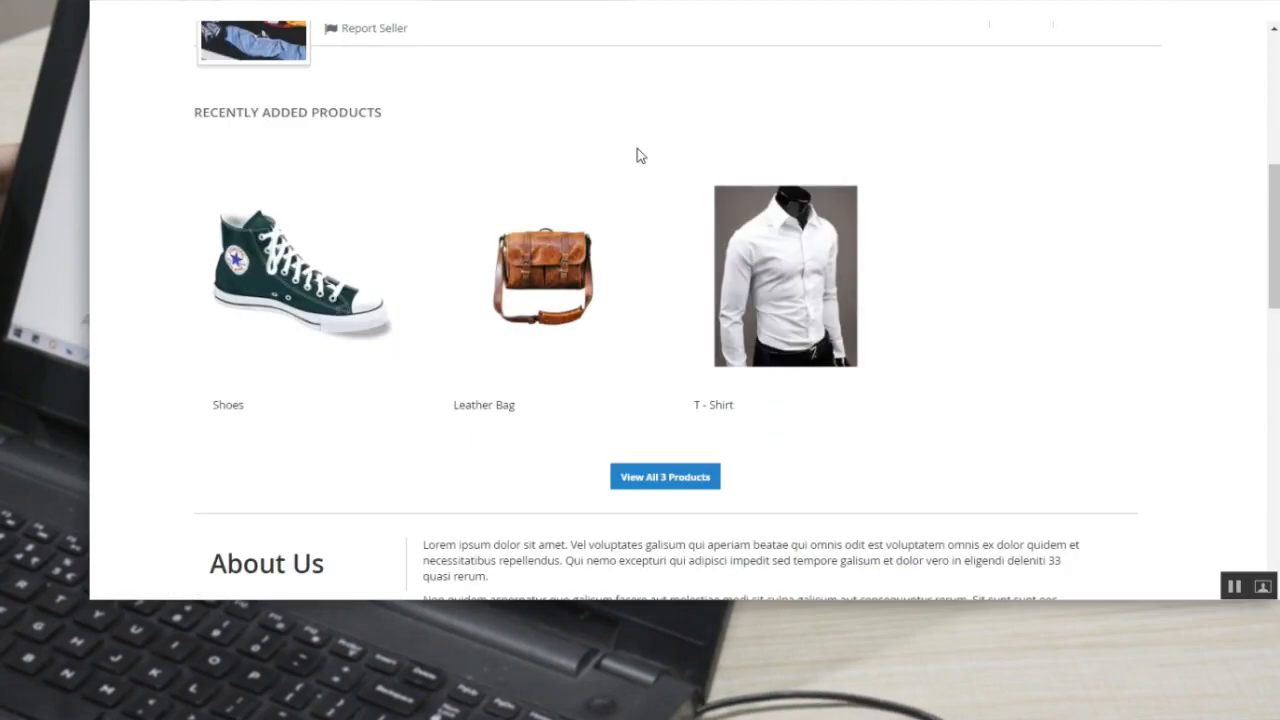
Step: Look over the seller profile's banner, recently added products, About Us text and rating summary
scroll(746, 268, "up", 3)
scroll(747, 267, "down", 6)
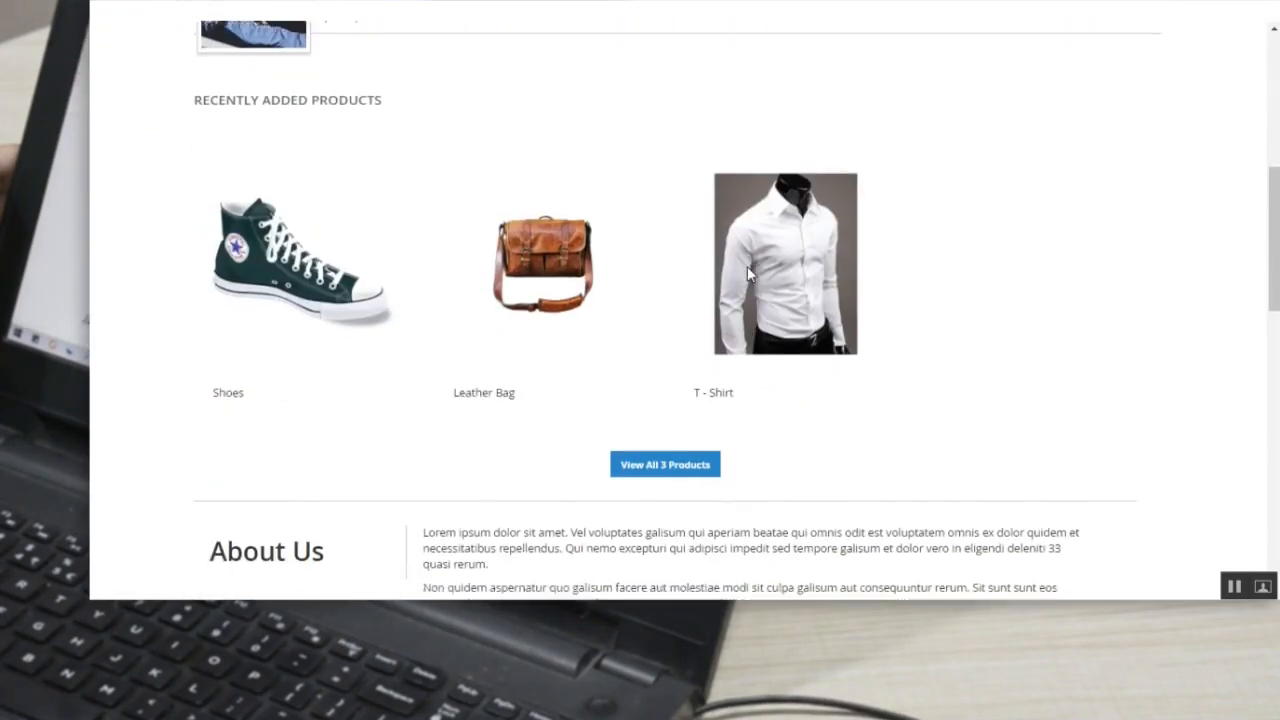
scroll(714, 259, "down", 2)
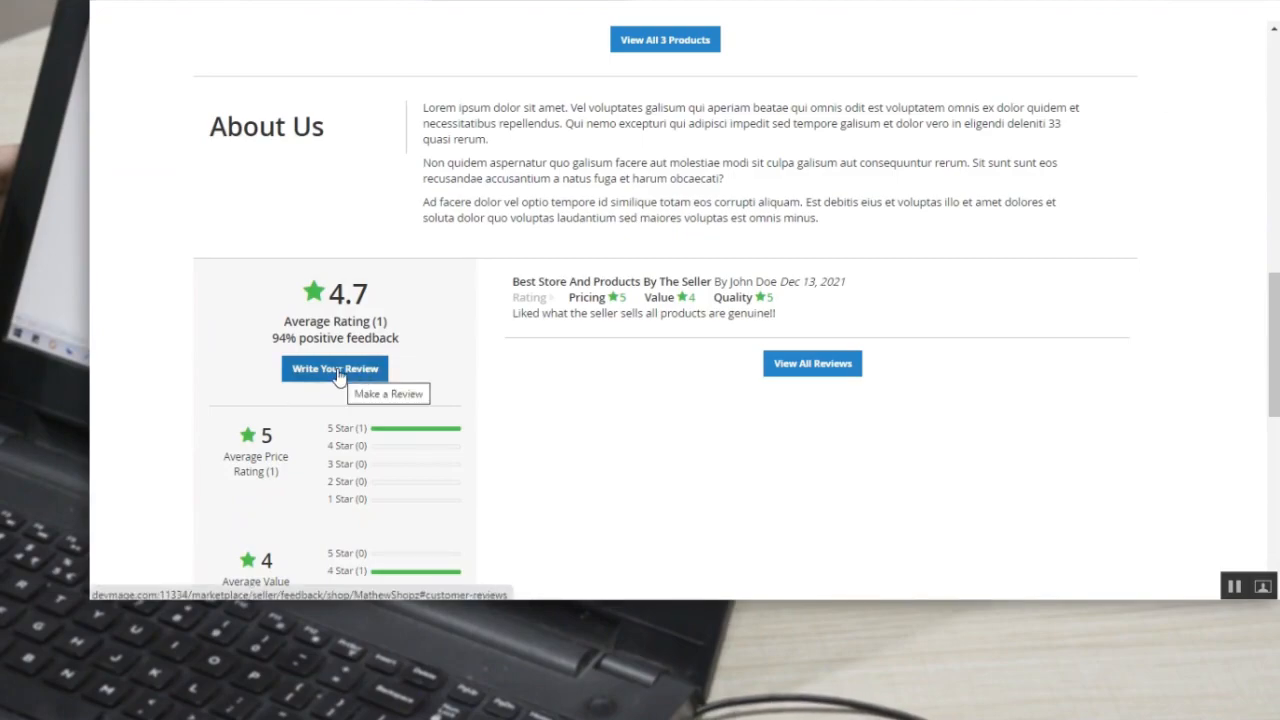
scroll(339, 374, "up", 2)
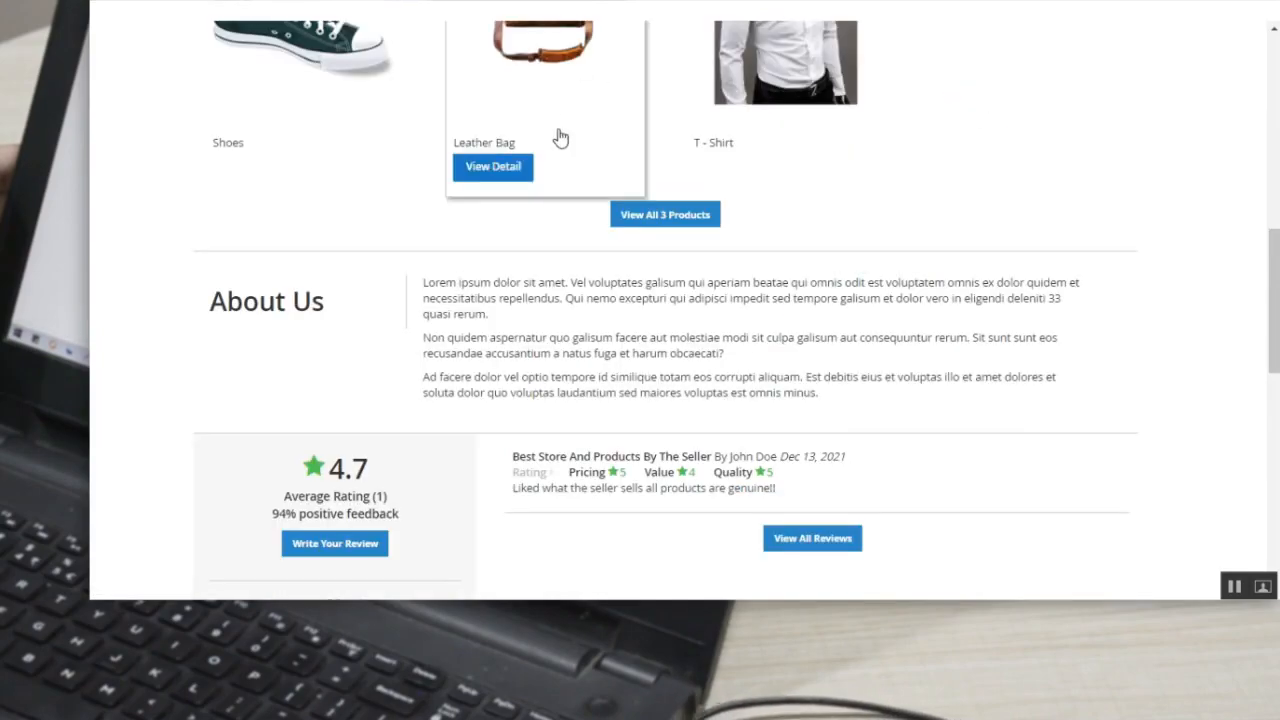
scroll(416, 324, "down", 3)
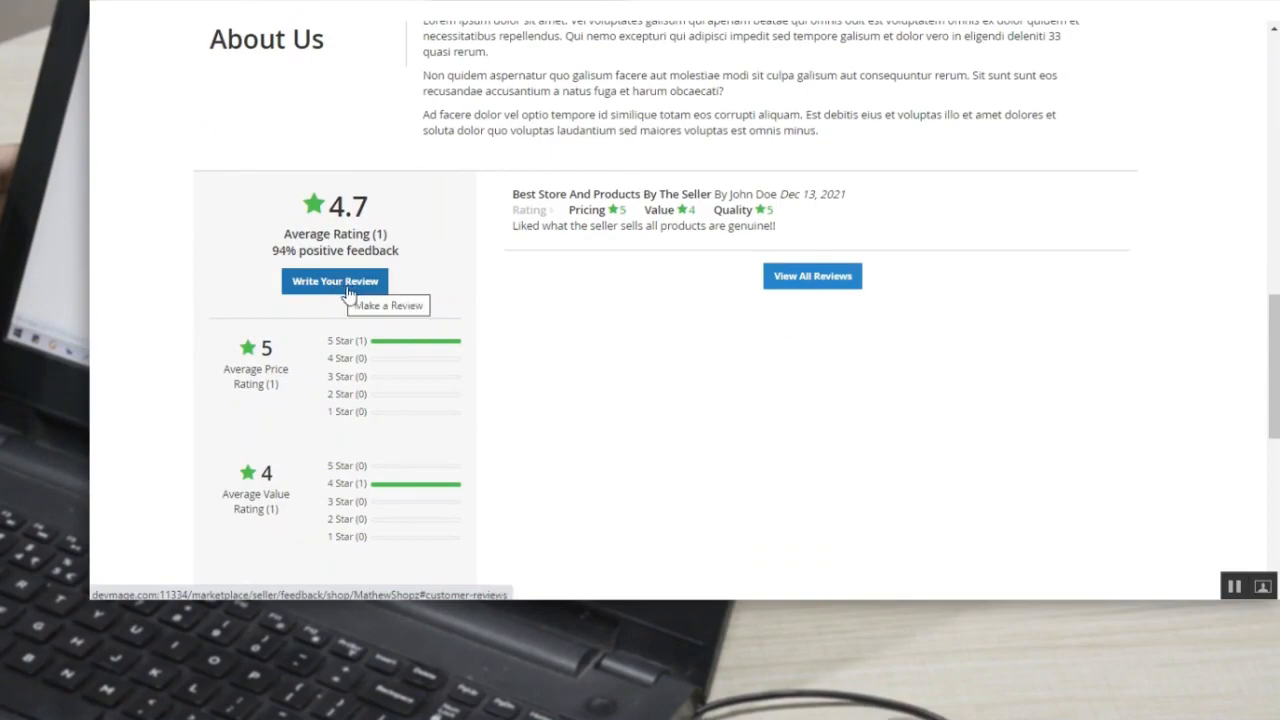
scroll(349, 290, "up", 10)
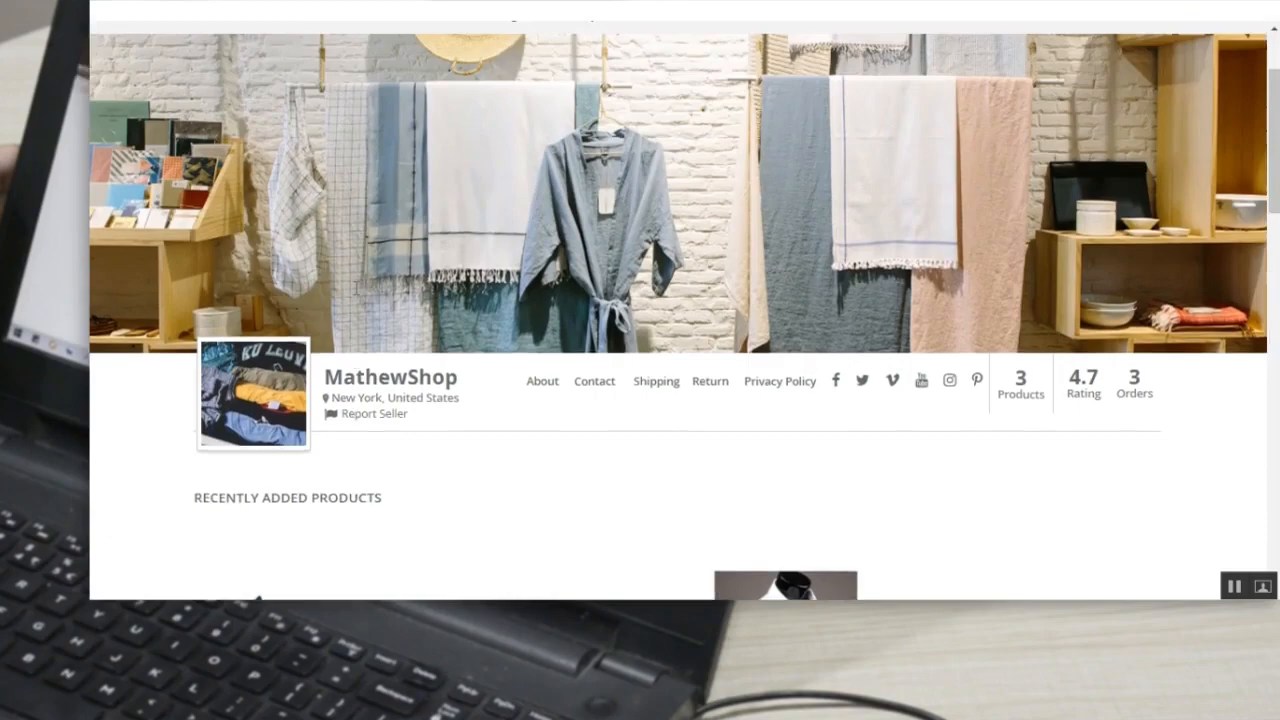
scroll(357, 294, "down", 5)
scroll(357, 294, "up", 5)
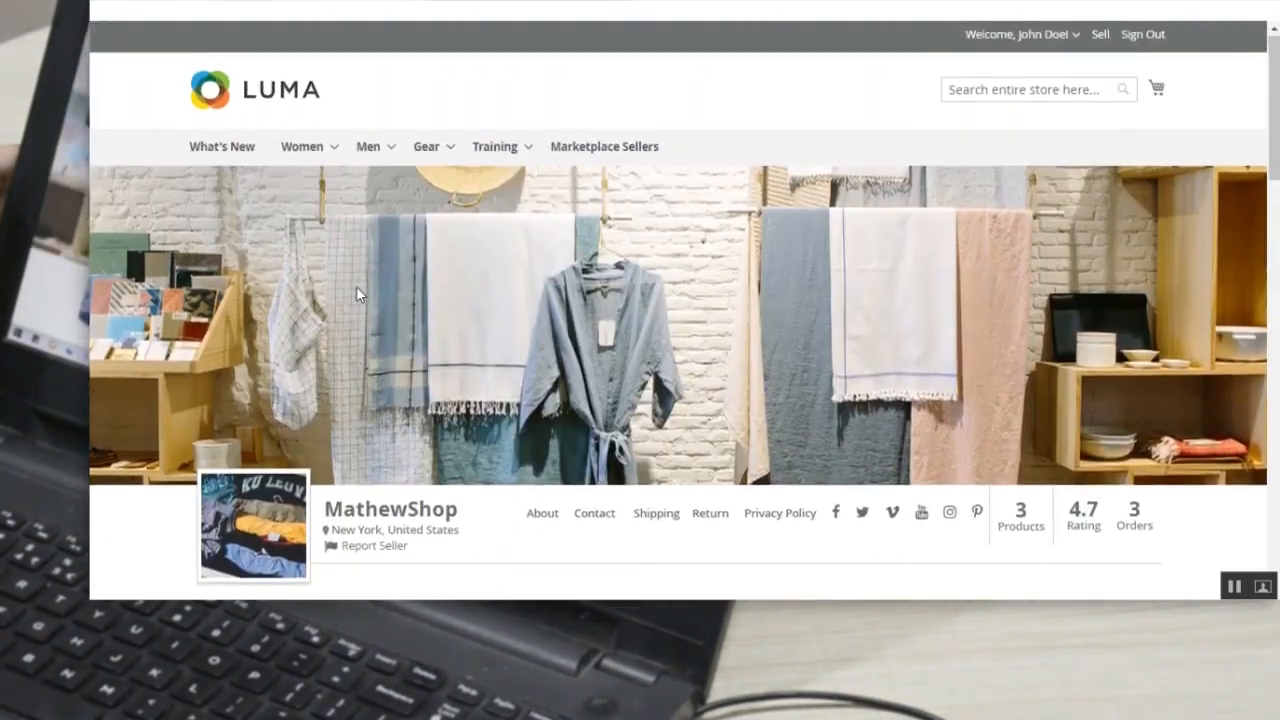
Step: Try to write a review from the profile's rating summary and look over the seller's feedback page
scroll(357, 294, "down", 10)
scroll(358, 294, "down", 3)
left_click(346, 286)
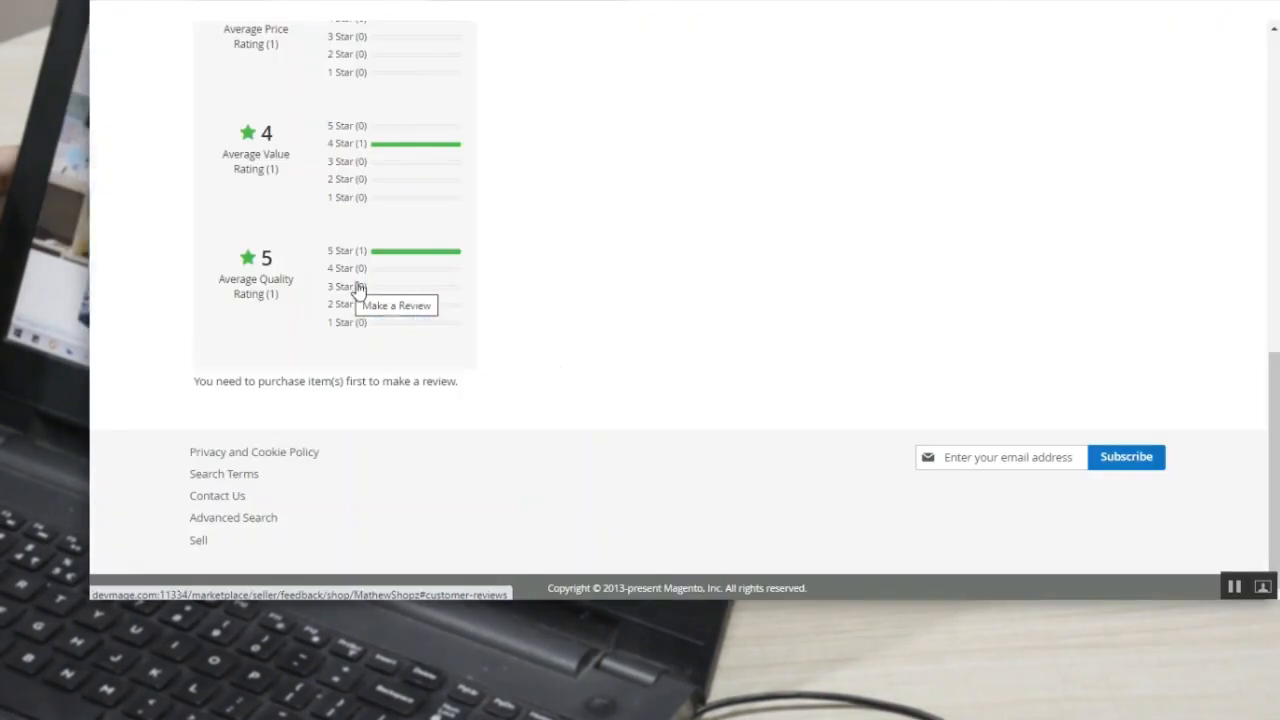
scroll(575, 370, "up", 4)
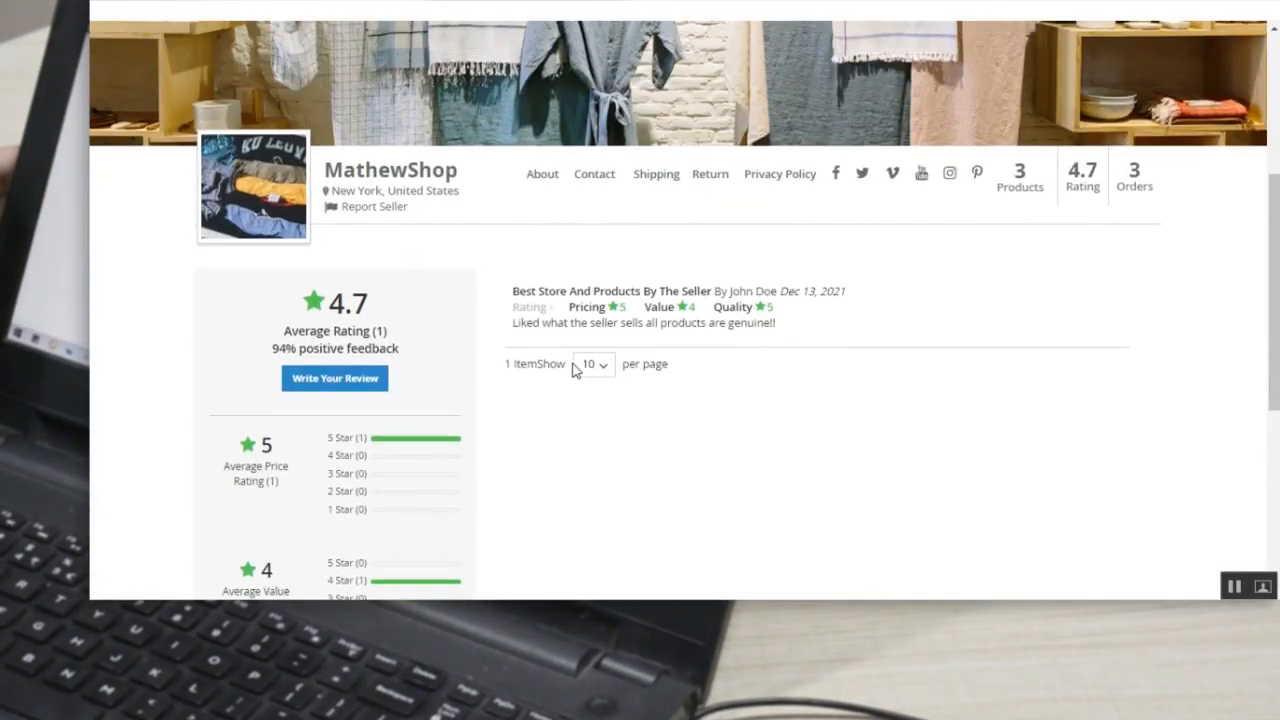
scroll(571, 369, "down", 4)
scroll(571, 369, "up", 4)
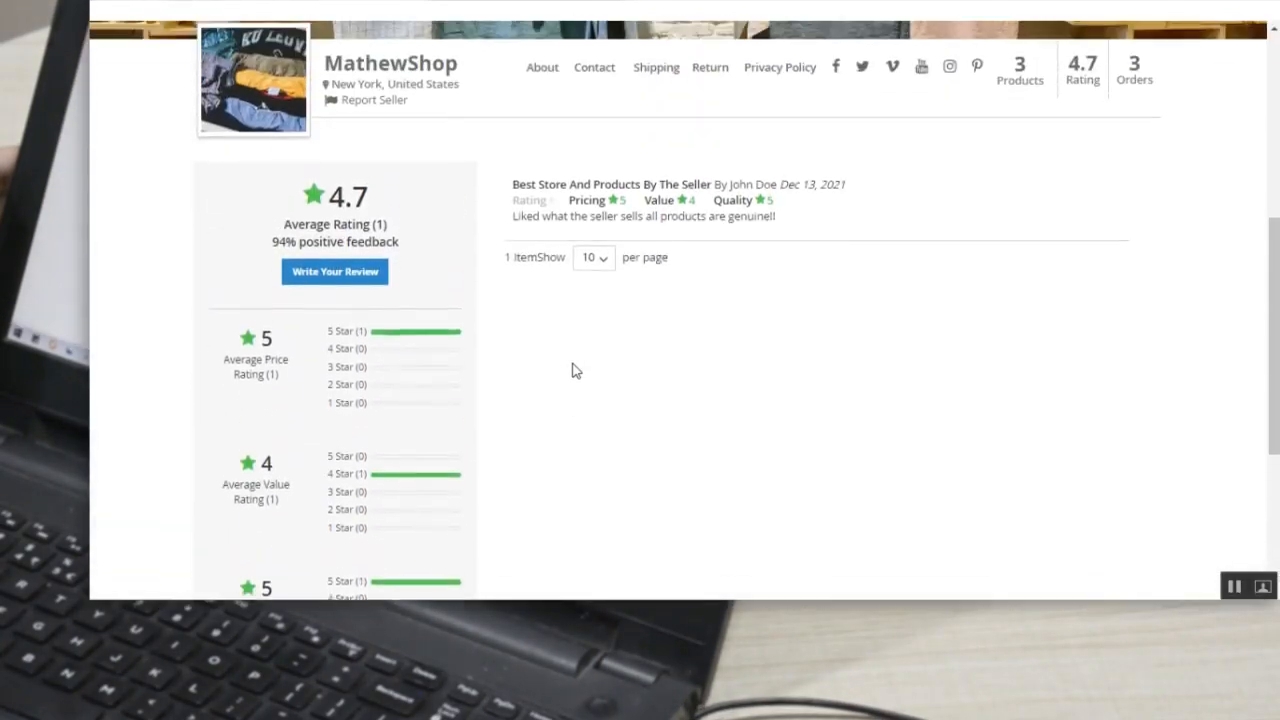
Step: Try to write the review again from the feedback page and read the note below the rating breakdown
left_click(347, 296)
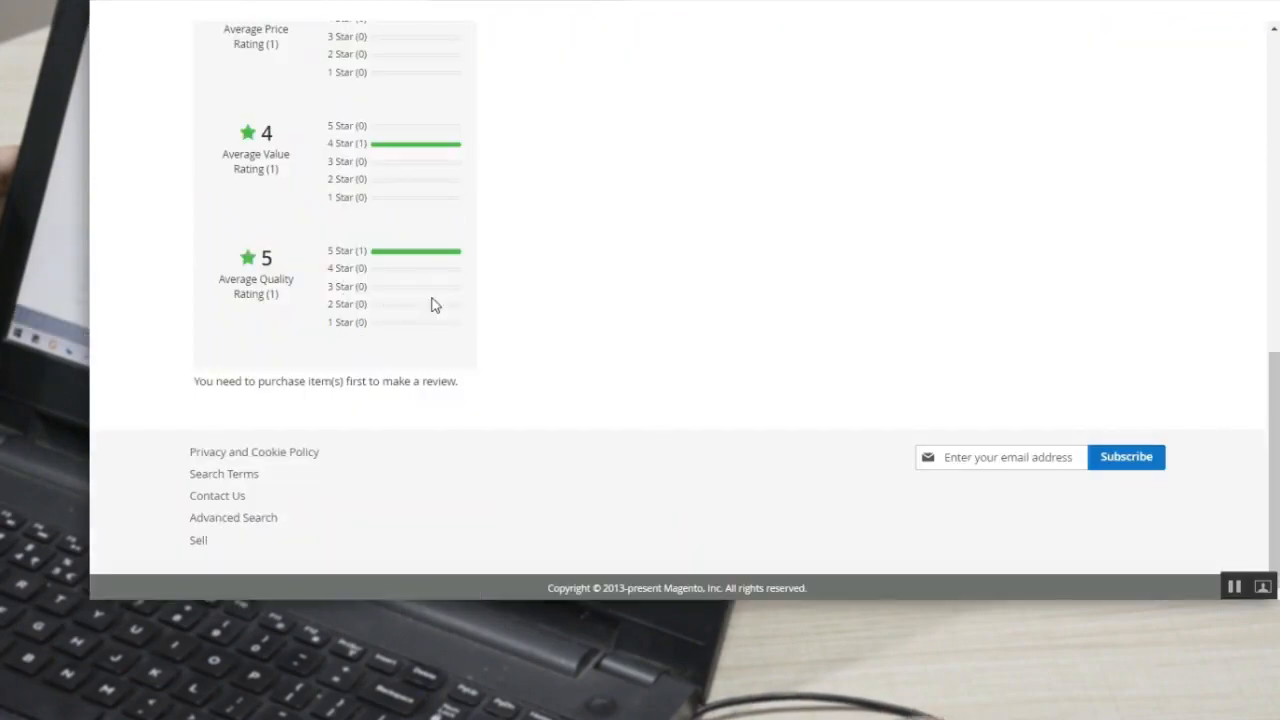
scroll(514, 318, "up", 3)
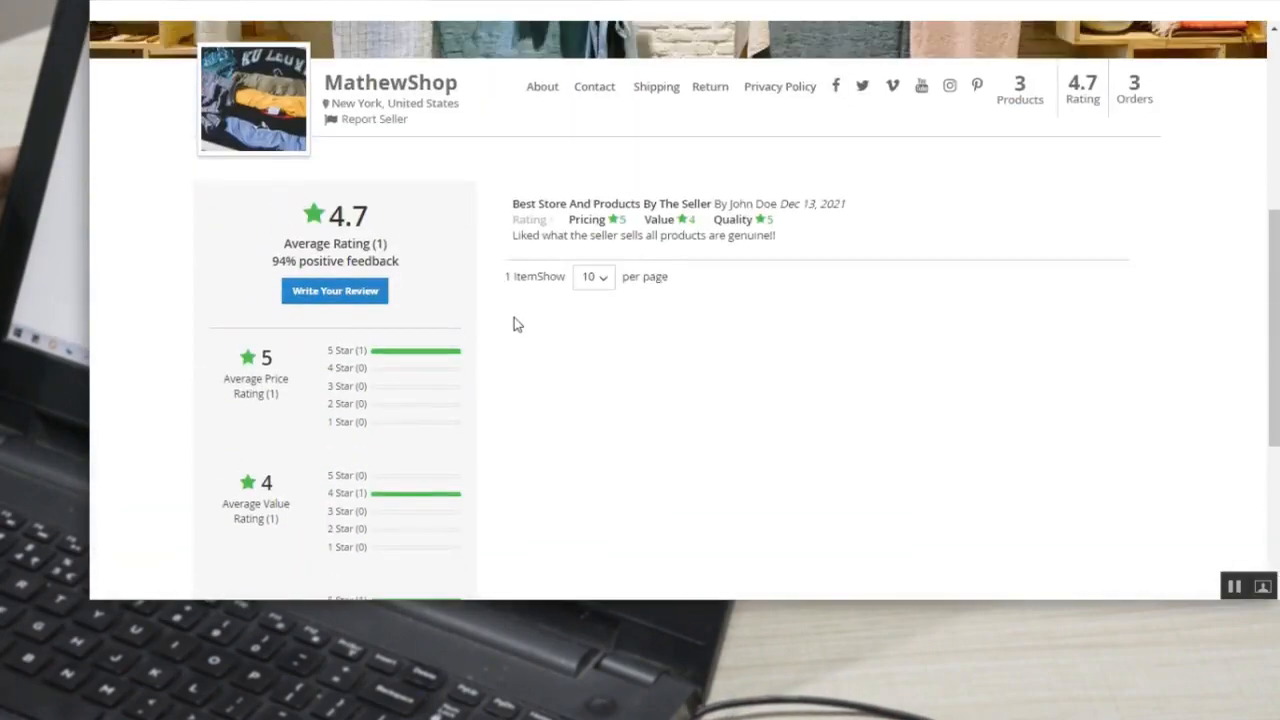
scroll(514, 318, "down", 4)
left_click_drag(222, 381, 465, 391)
left_click(484, 386)
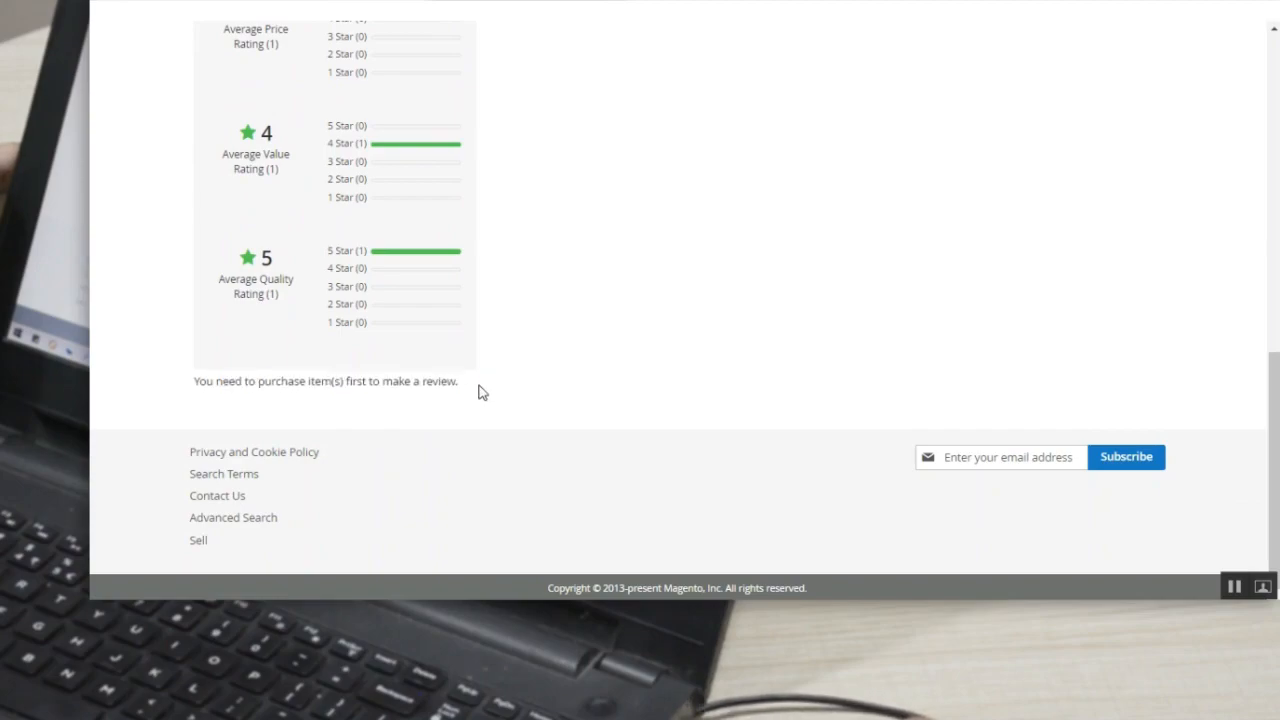
Step: Examine the seller's posted review alongside the price, value and quality rating breakdown
scroll(472, 390, "up", 4)
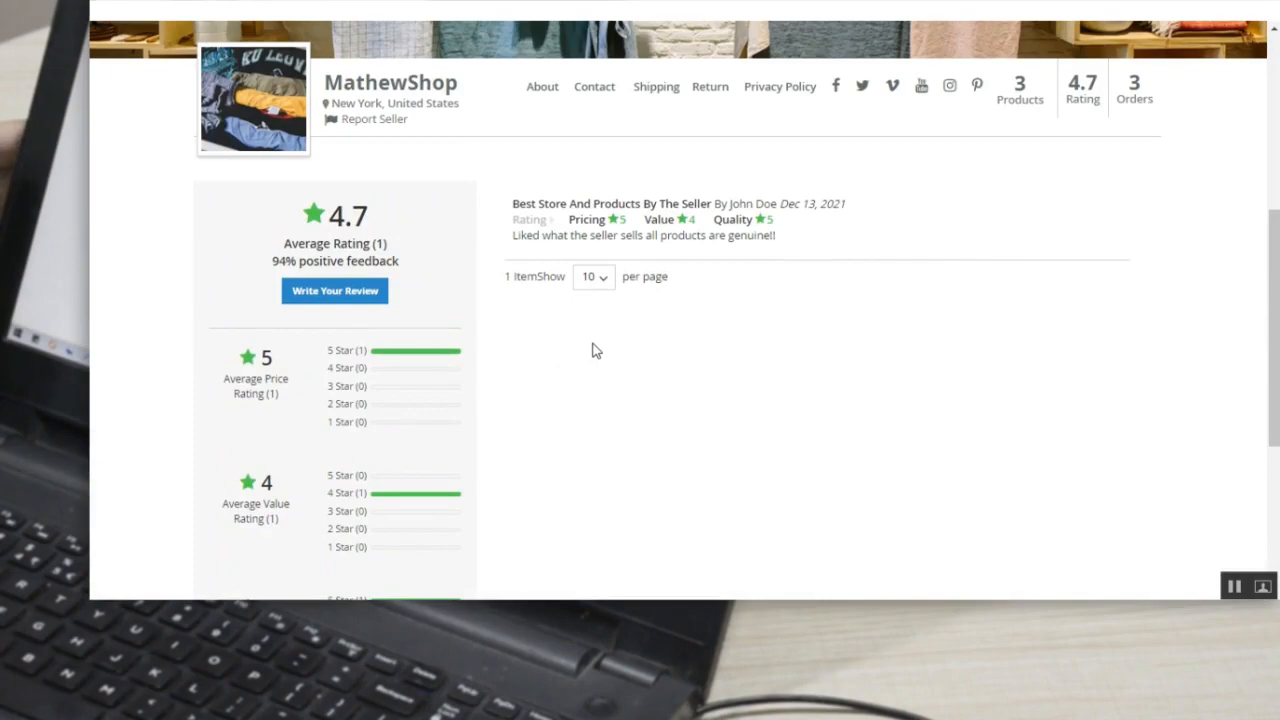
scroll(580, 337, "down", 4)
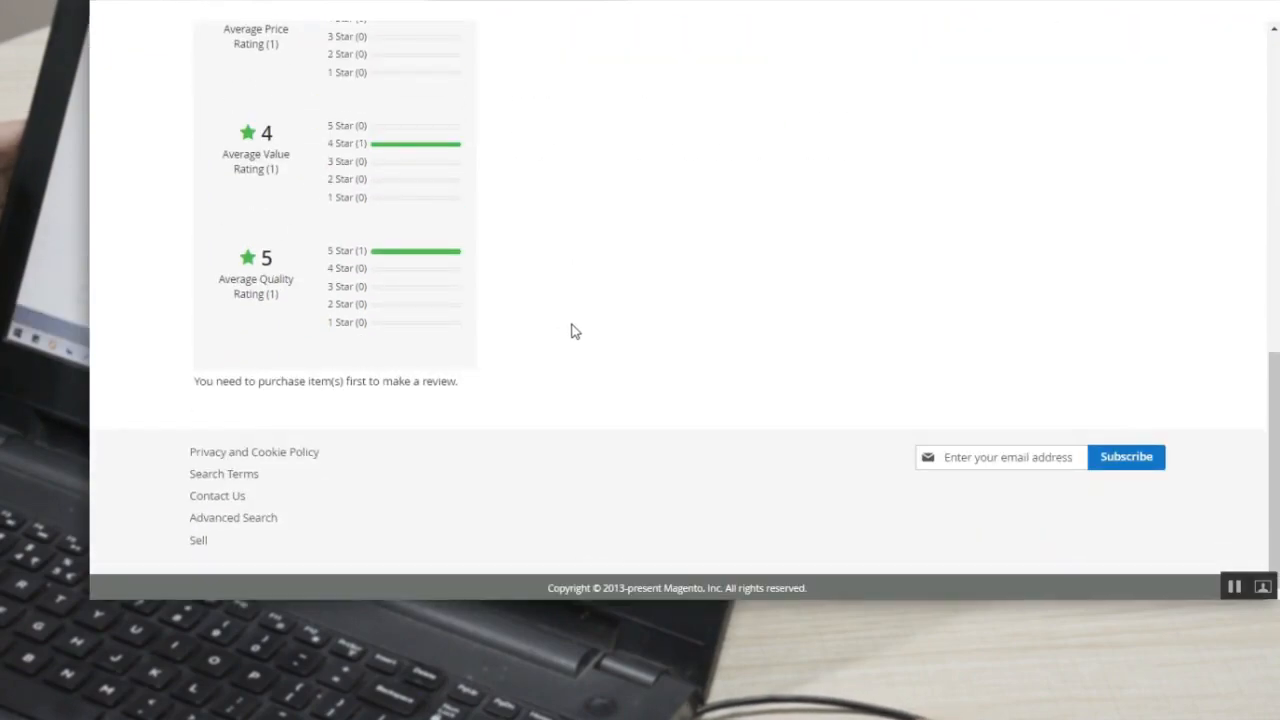
scroll(560, 322, "up", 4)
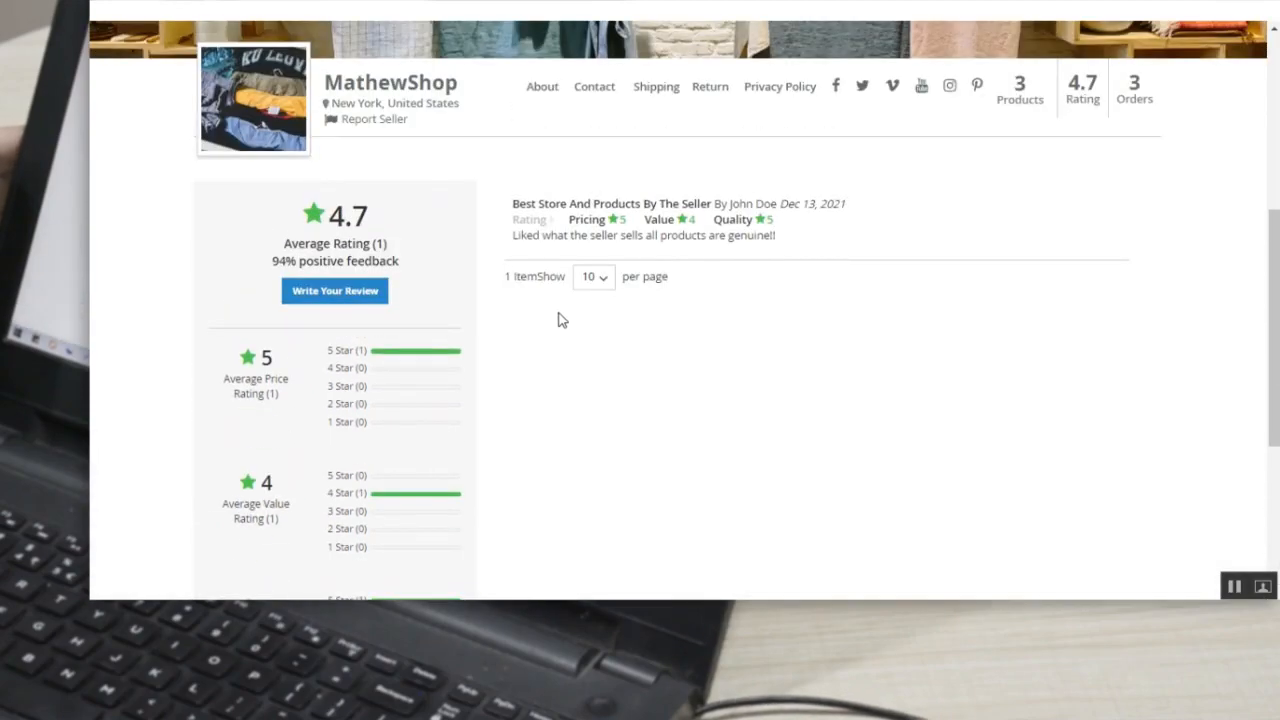
scroll(556, 318, "up", 3)
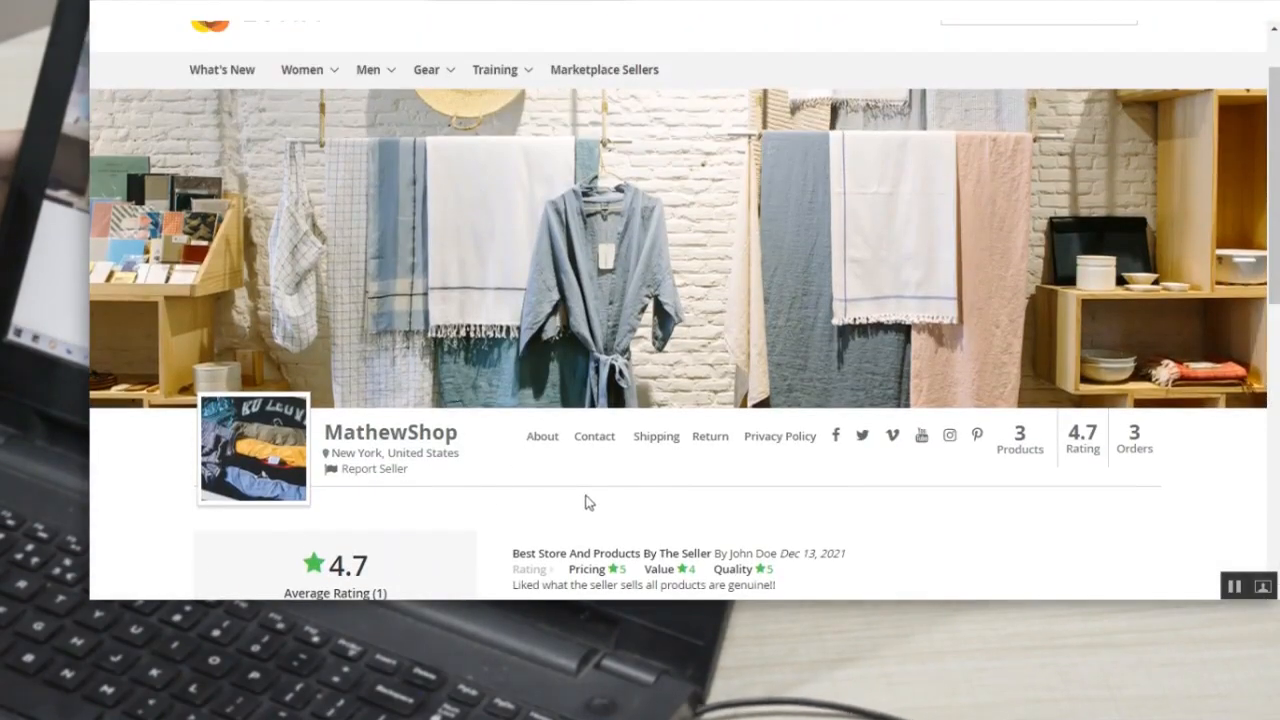
scroll(616, 548, "down", 3)
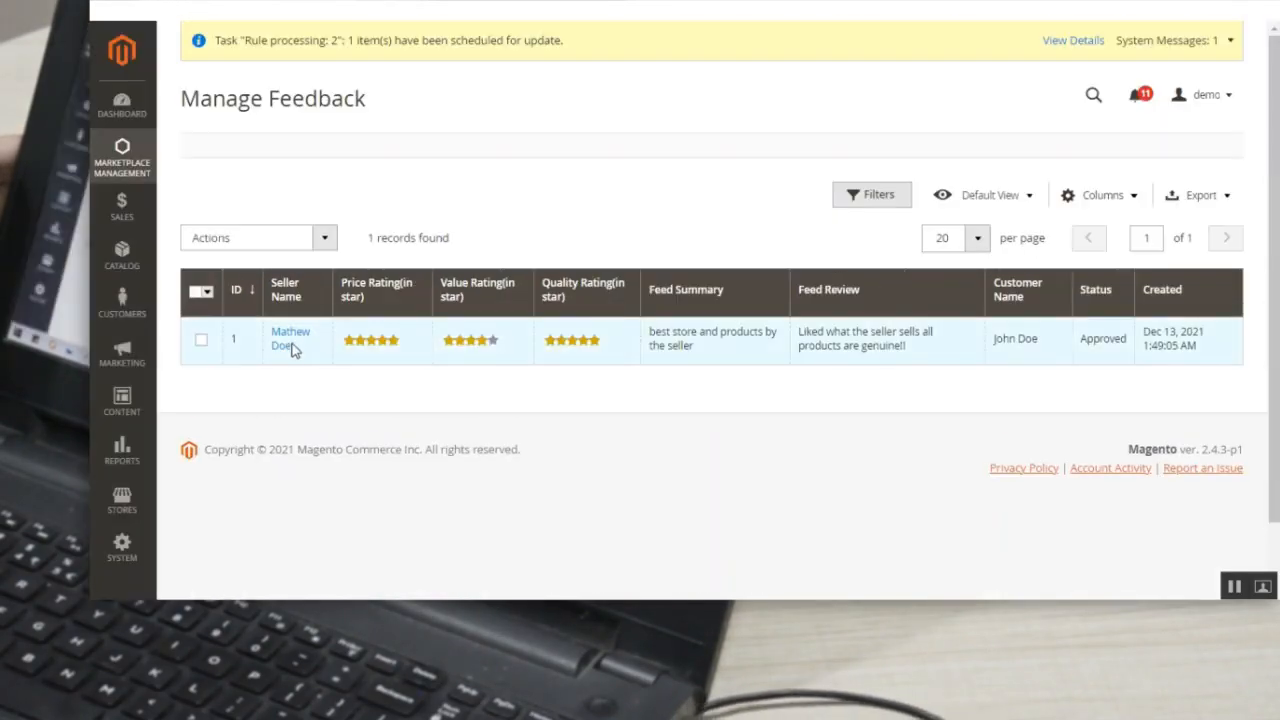
Step: Reload the Manage Feedback list and try to approve the listed seller feedback record through the bulk actions
left_click(122, 160)
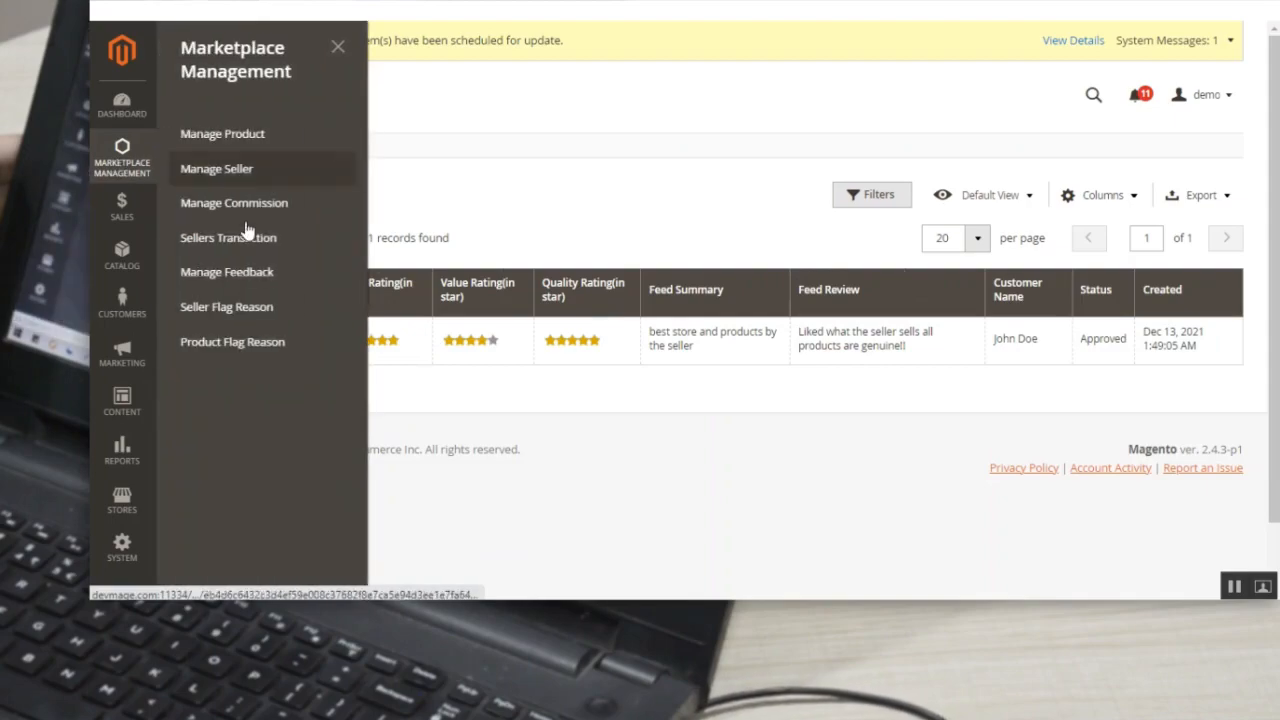
left_click(290, 278)
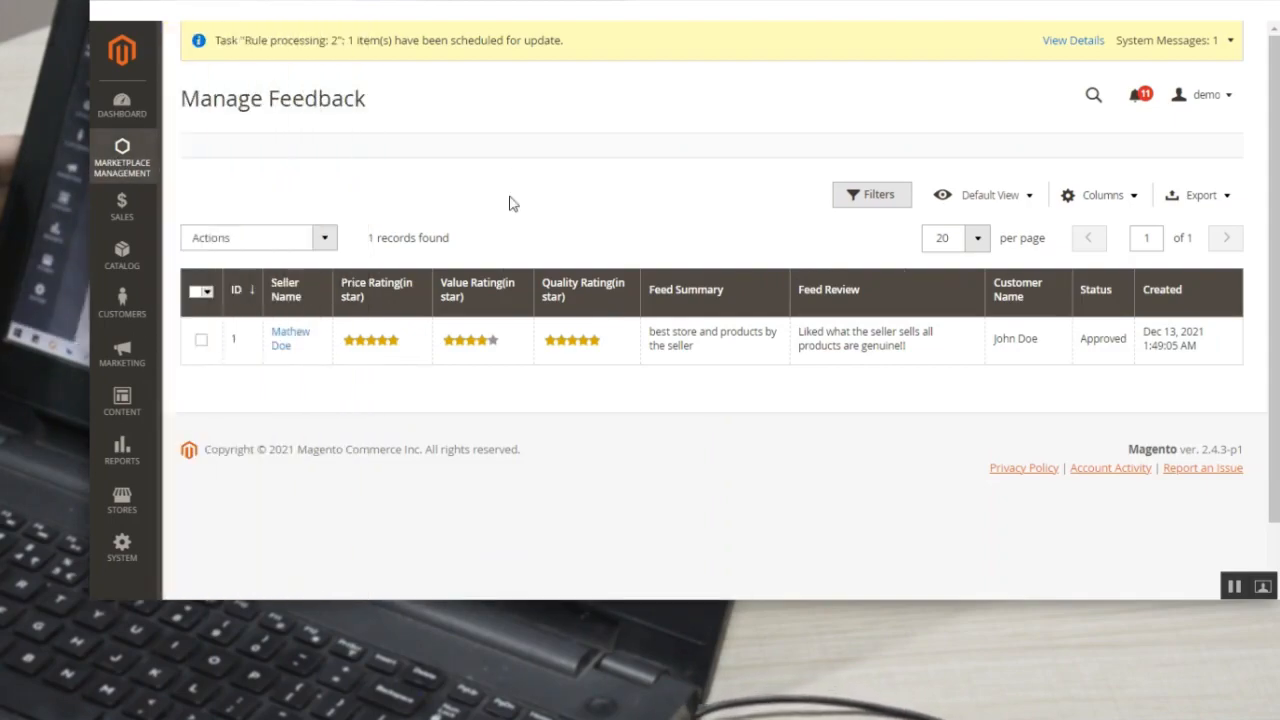
left_click(201, 339)
left_click(324, 237)
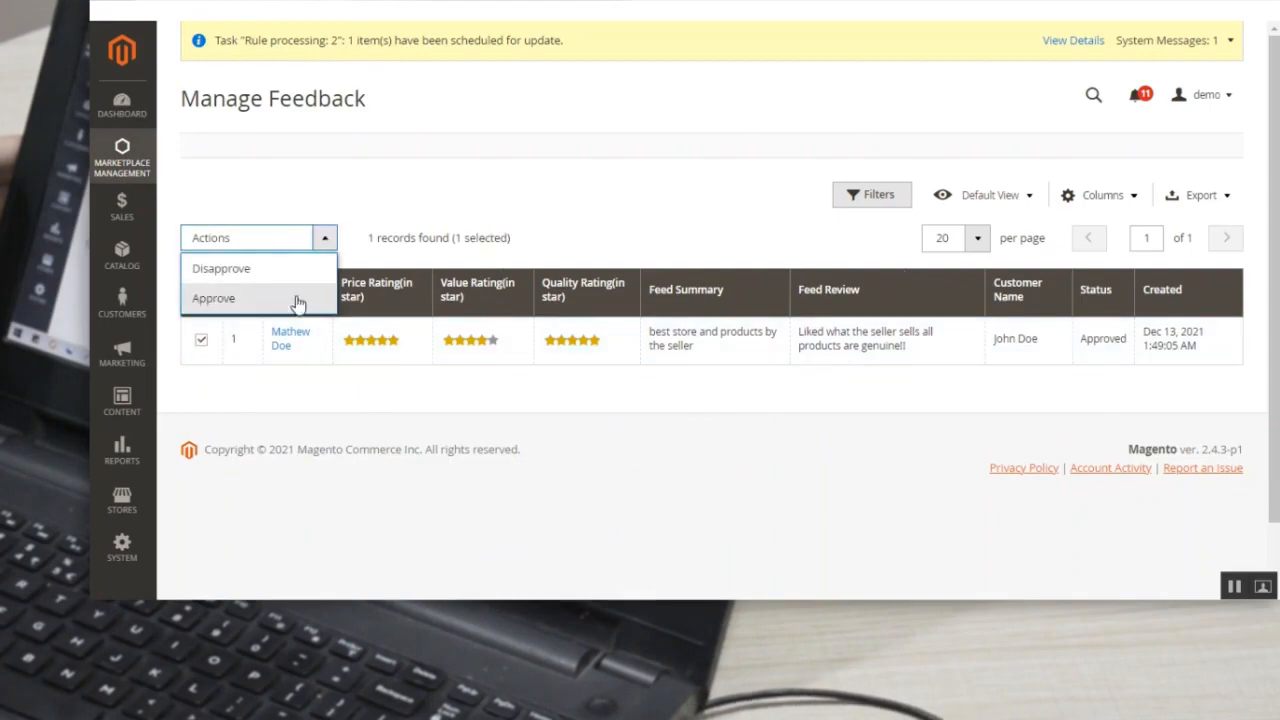
left_click(290, 302)
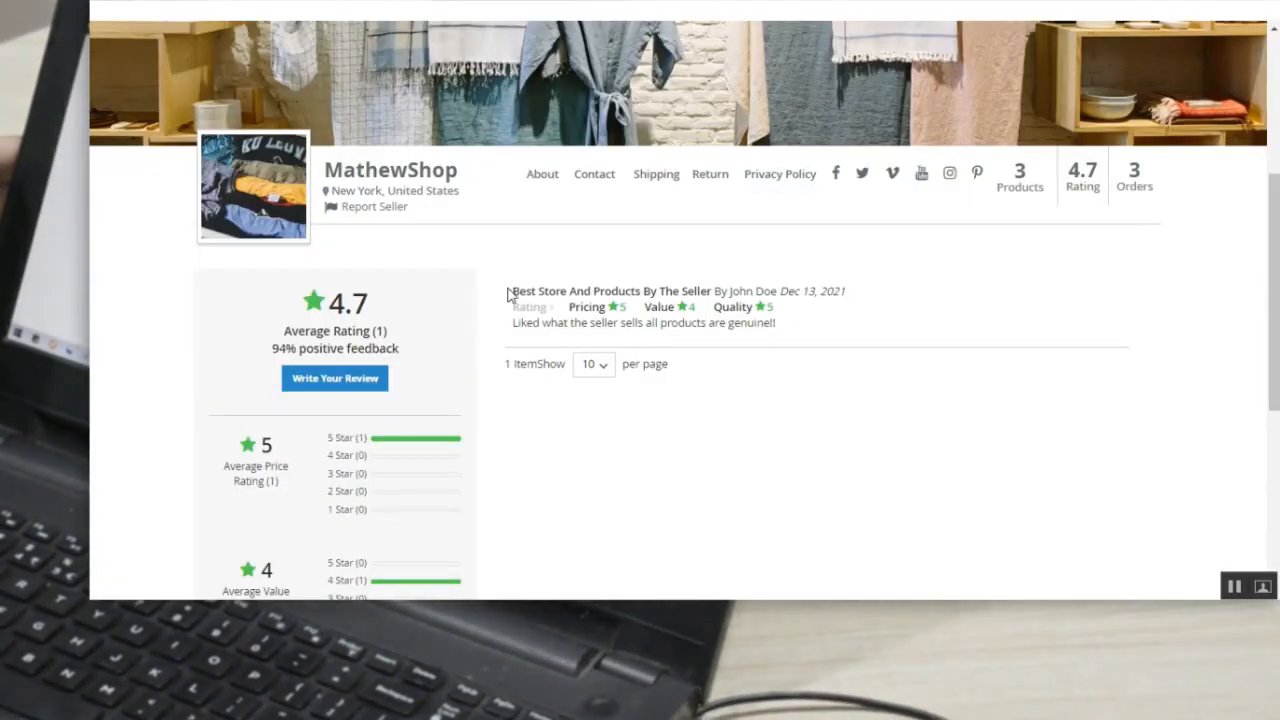
Step: Read the customer's posted review on the storefront seller feedback page and cancel the pending approval in the admin
left_click_drag(514, 290, 775, 324)
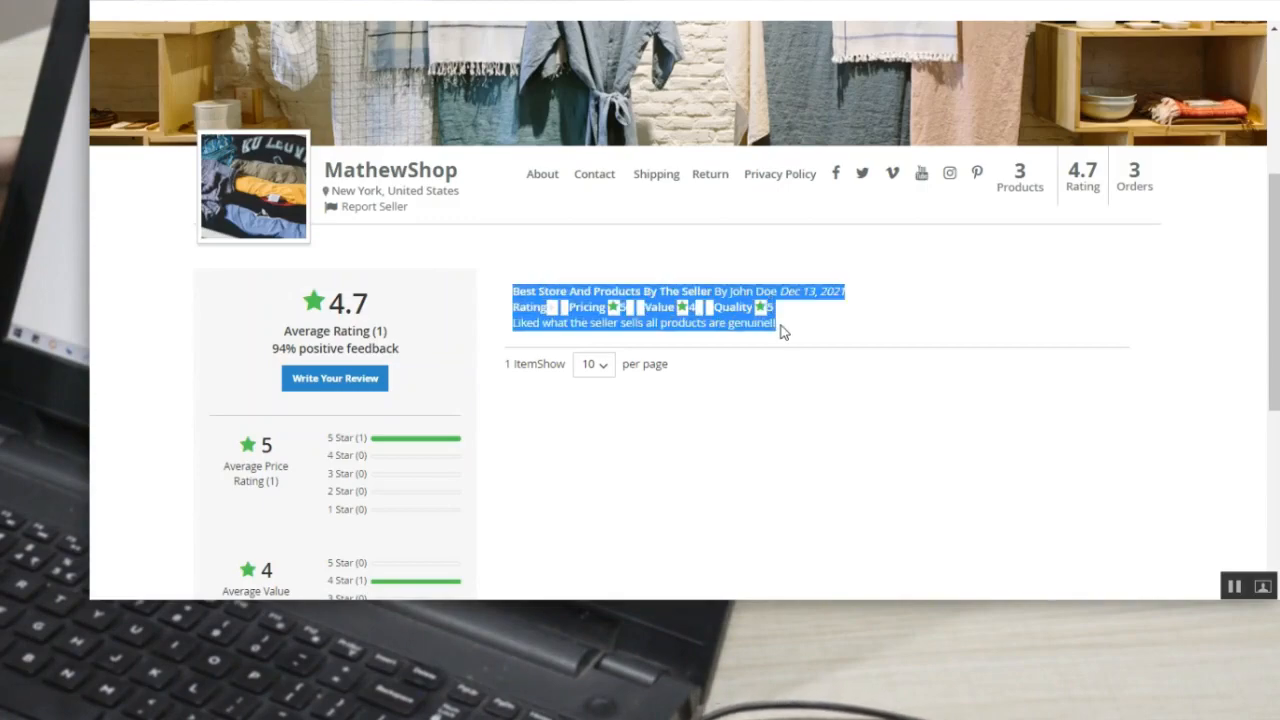
left_click(806, 330)
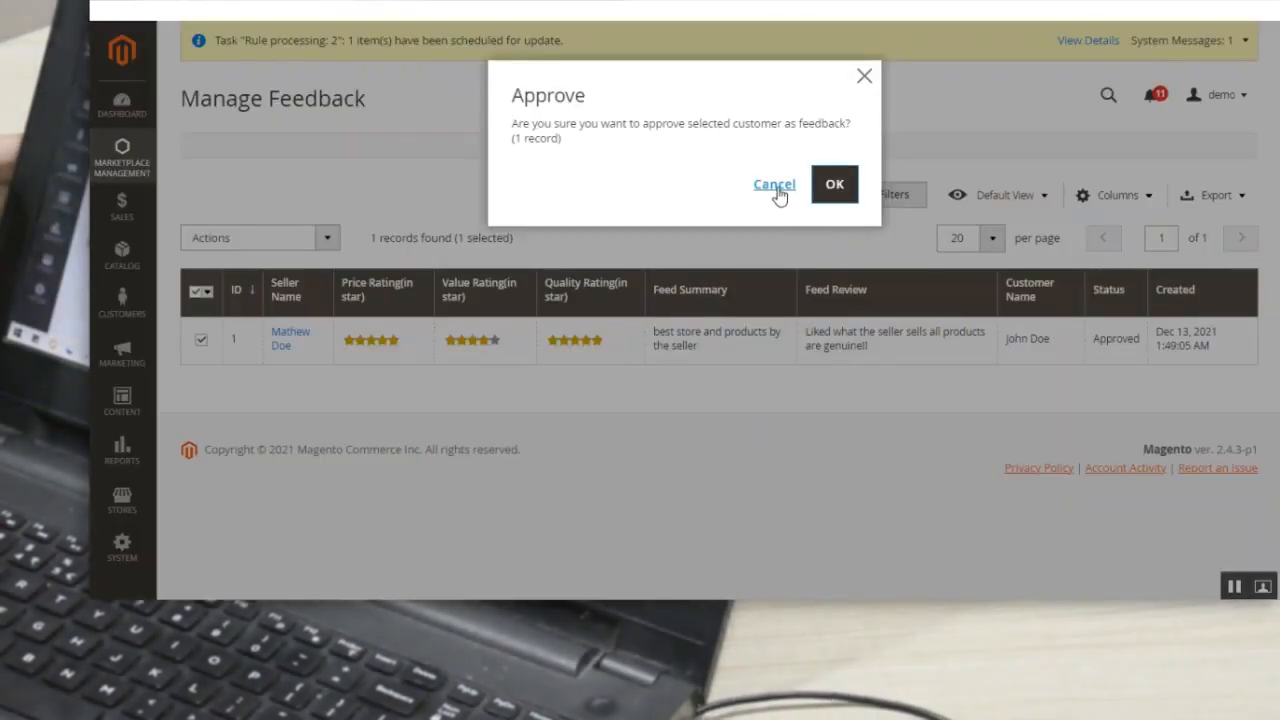
left_click(775, 186)
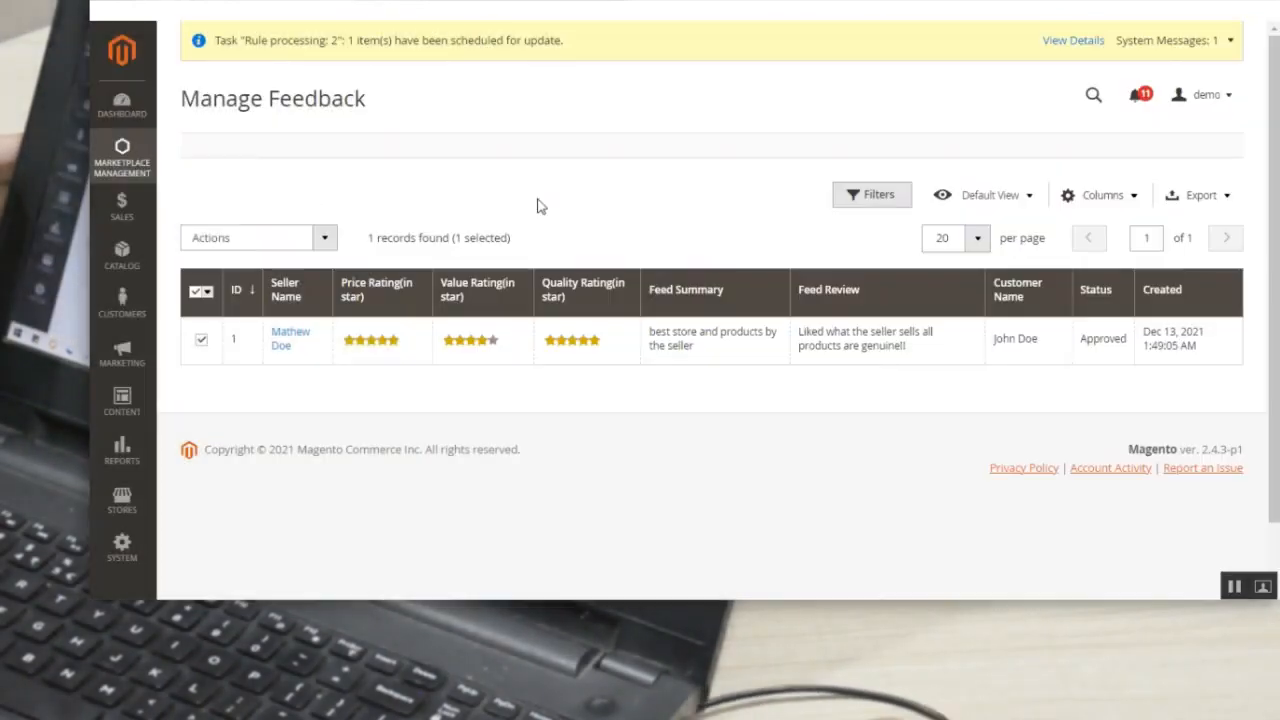
Step: Open the Seller Flag Reason list and read the reasons configured for reporting a seller
left_click(120, 160)
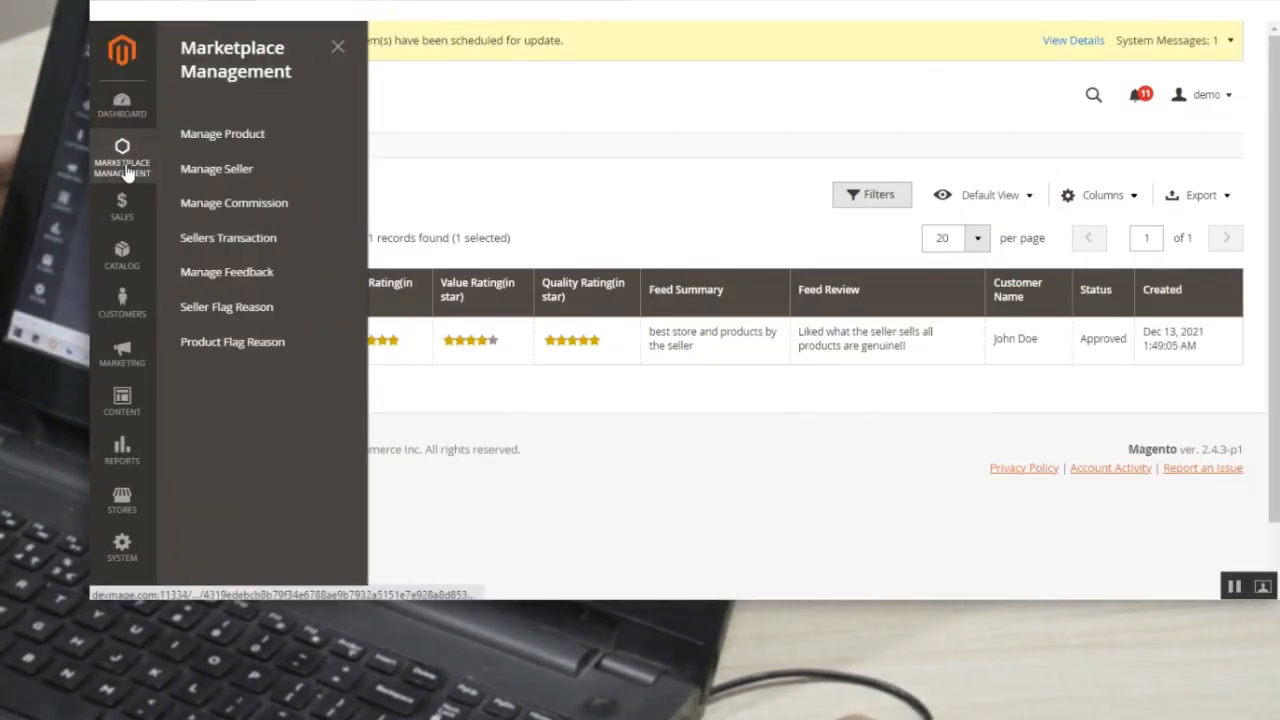
left_click(257, 318)
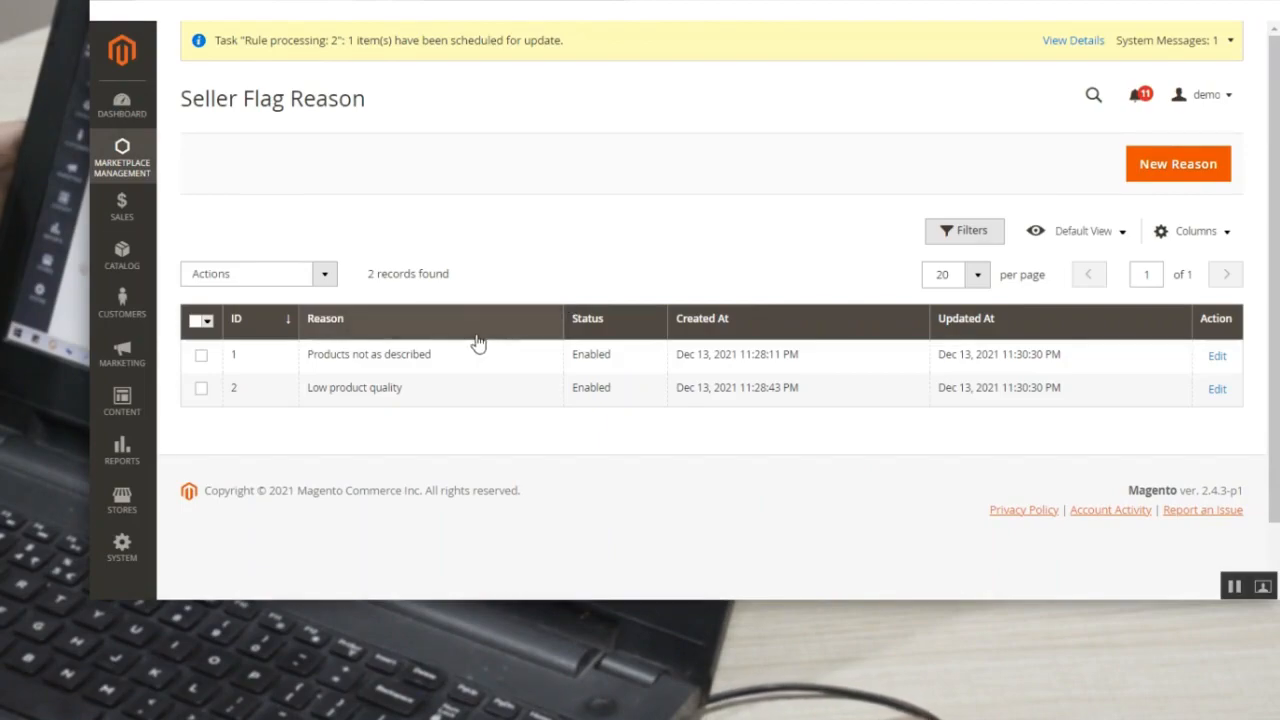
left_click_drag(317, 356, 403, 362)
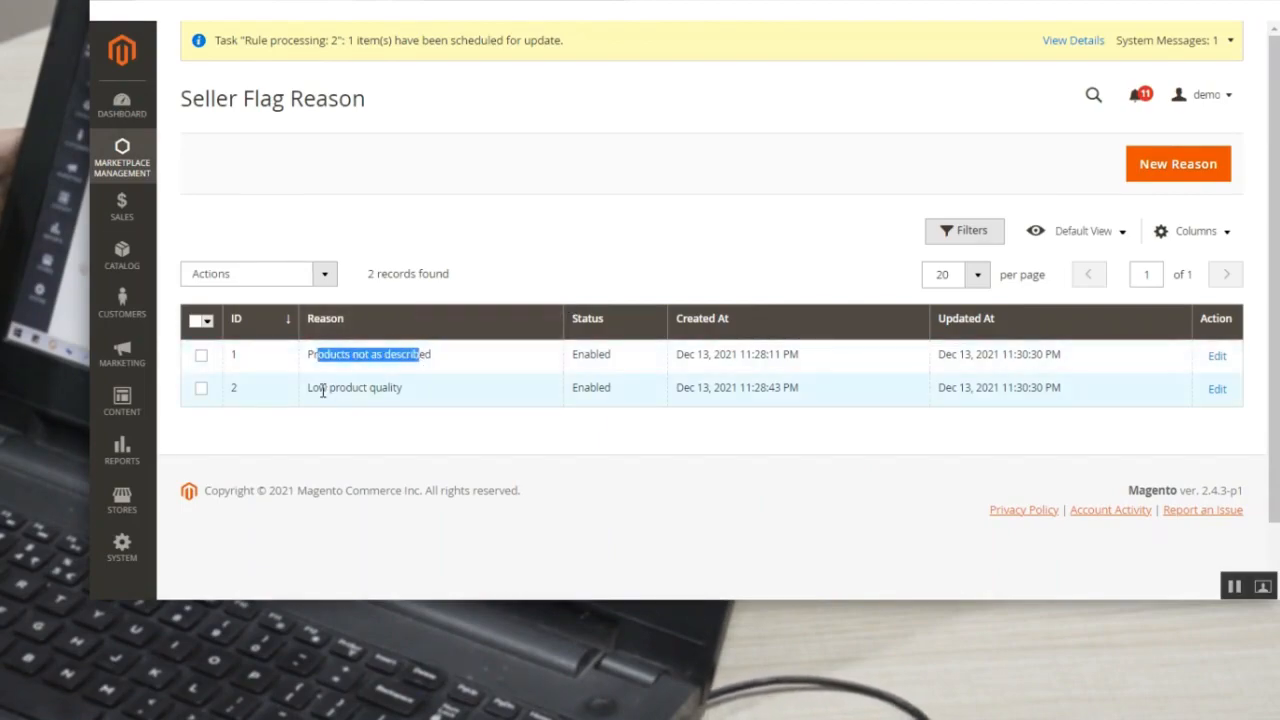
left_click_drag(320, 391, 404, 386)
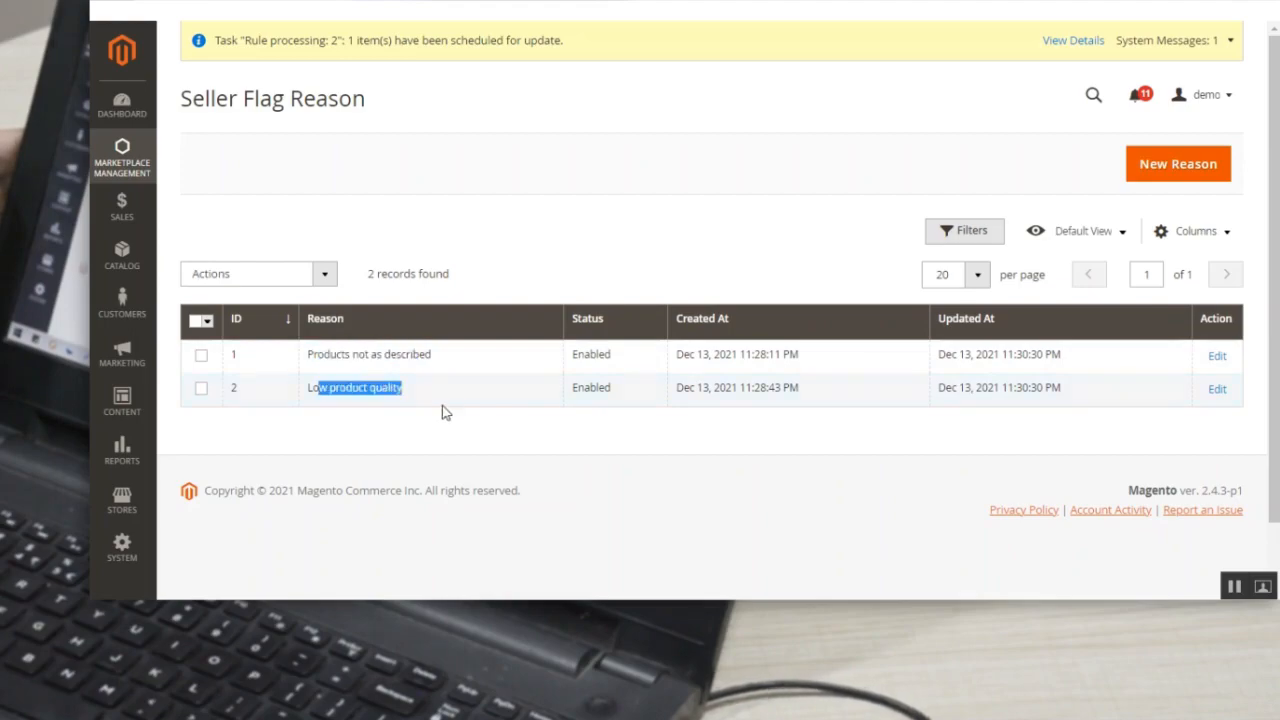
Step: Look over the delete, disable and enable bulk actions for seller flag reasons and select both listed reasons
left_click(325, 284)
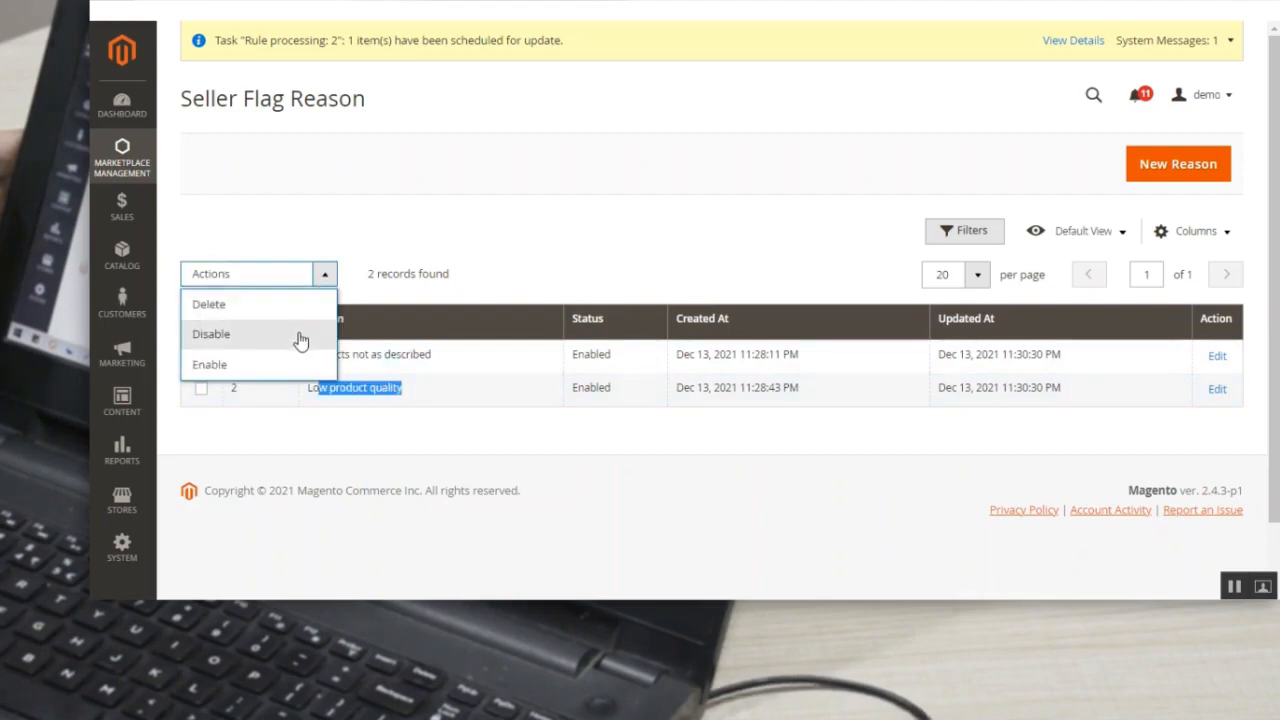
left_click(551, 456)
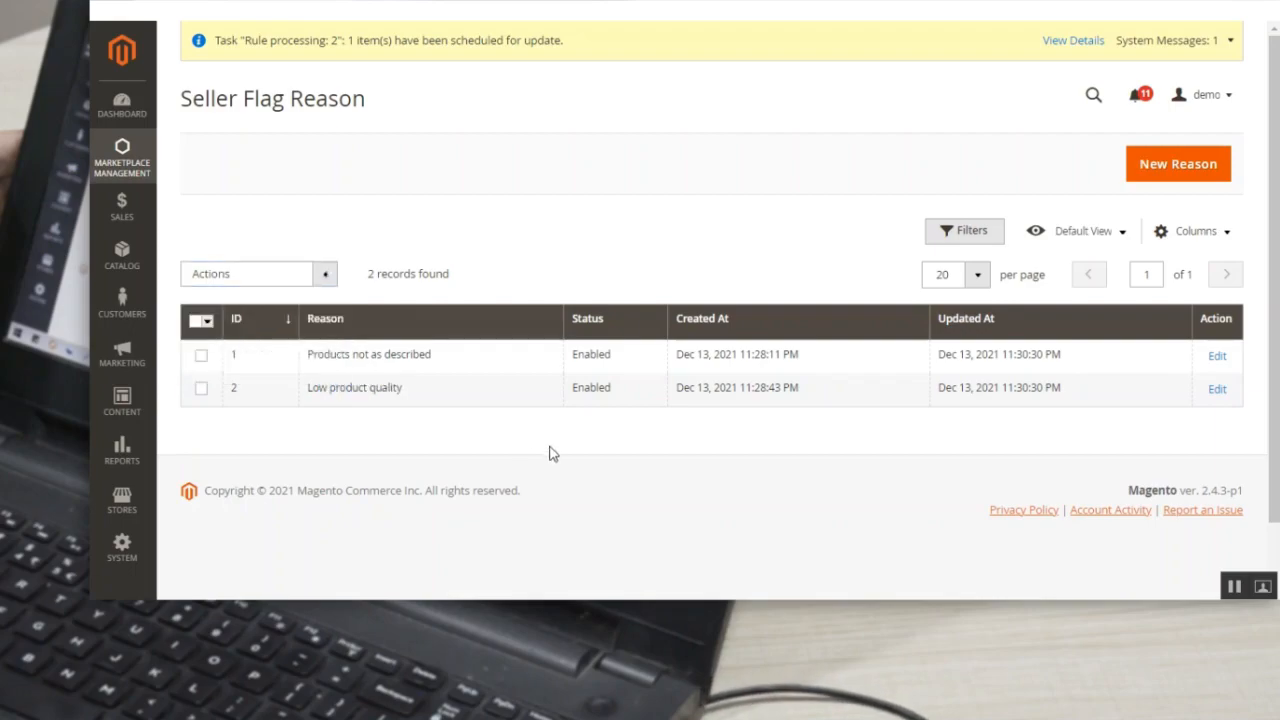
left_click(201, 355)
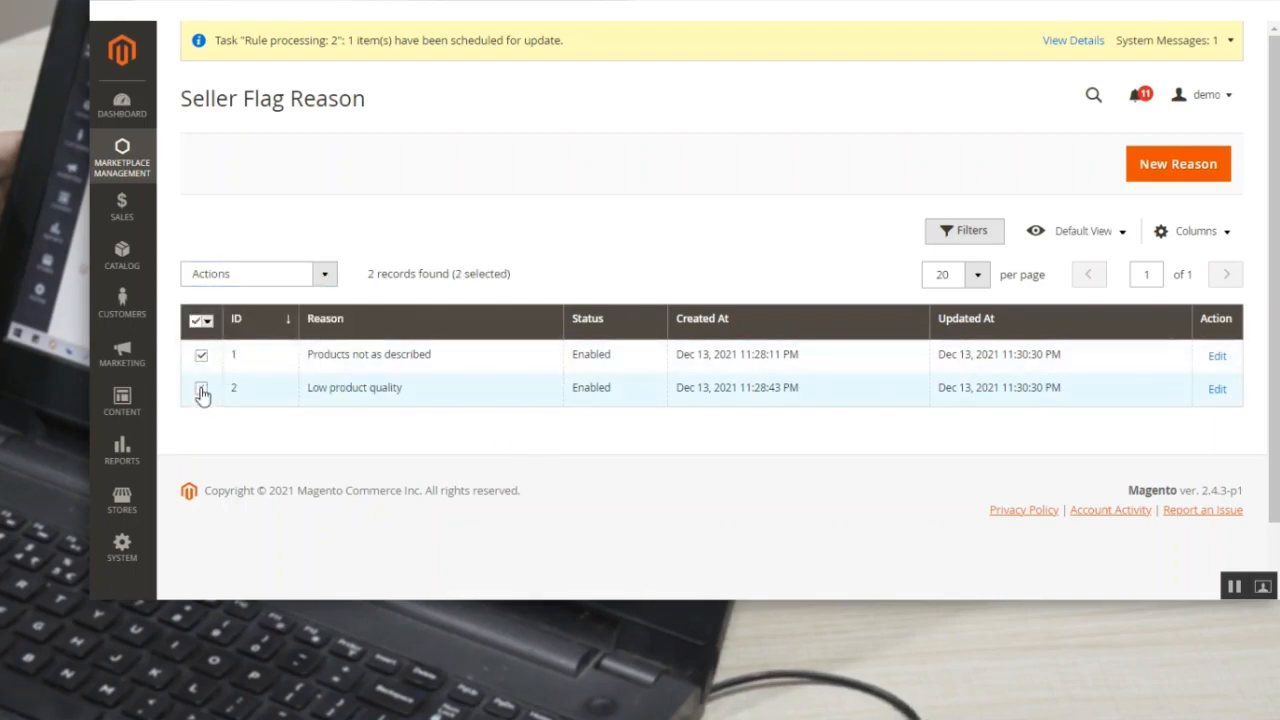
Step: Examine the new seller flag reason form with its Flag Reason field and Status options, and return to the list unsaved
left_click(1179, 168)
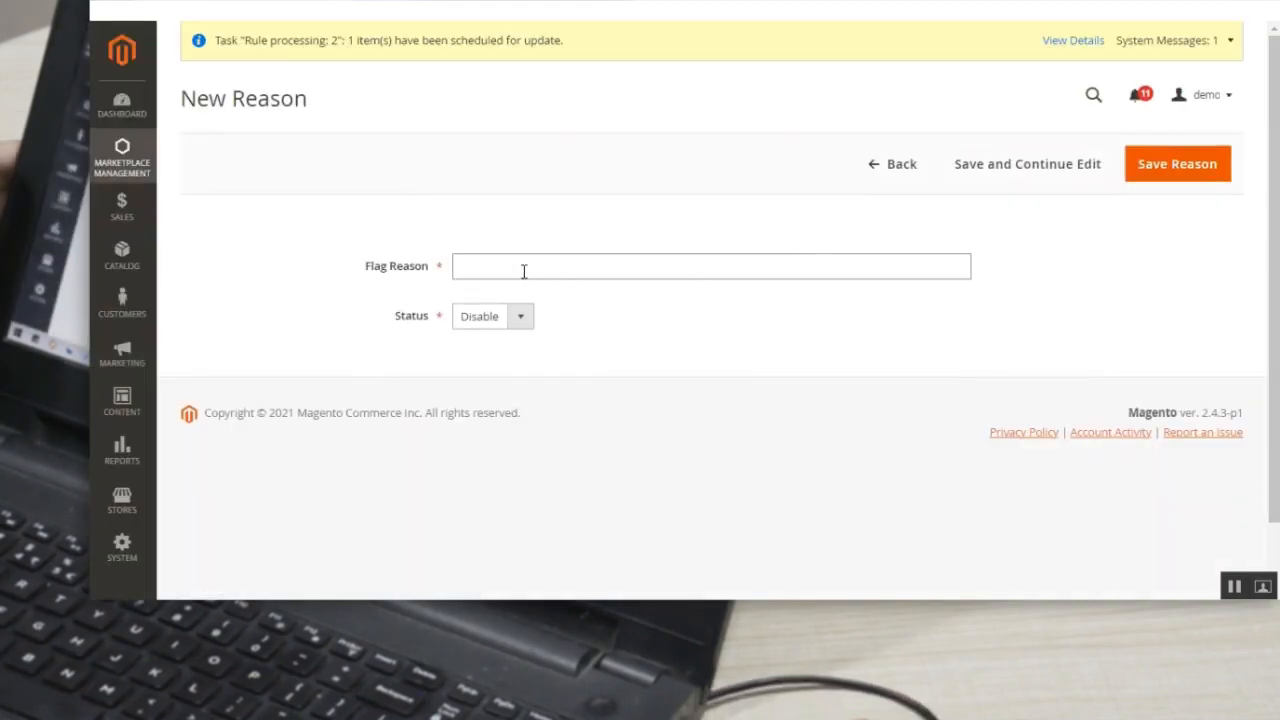
left_click(523, 267)
left_click(531, 326)
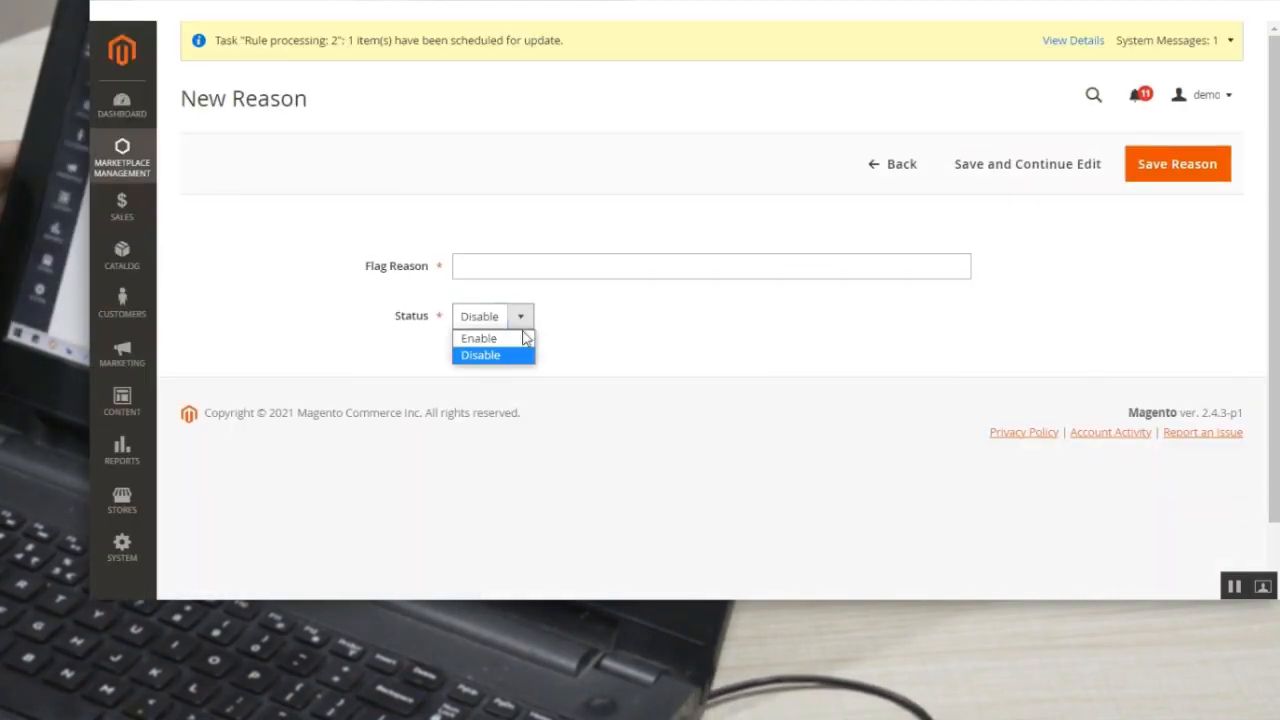
left_click(1069, 279)
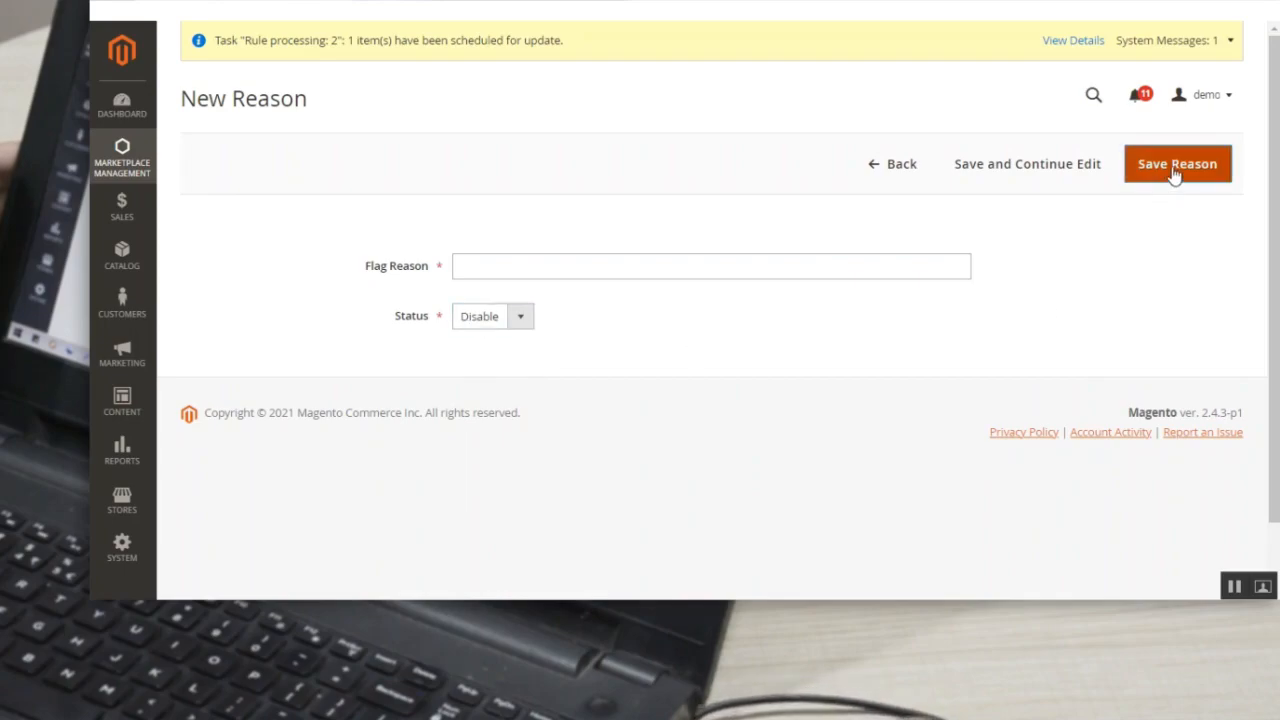
left_click(870, 173)
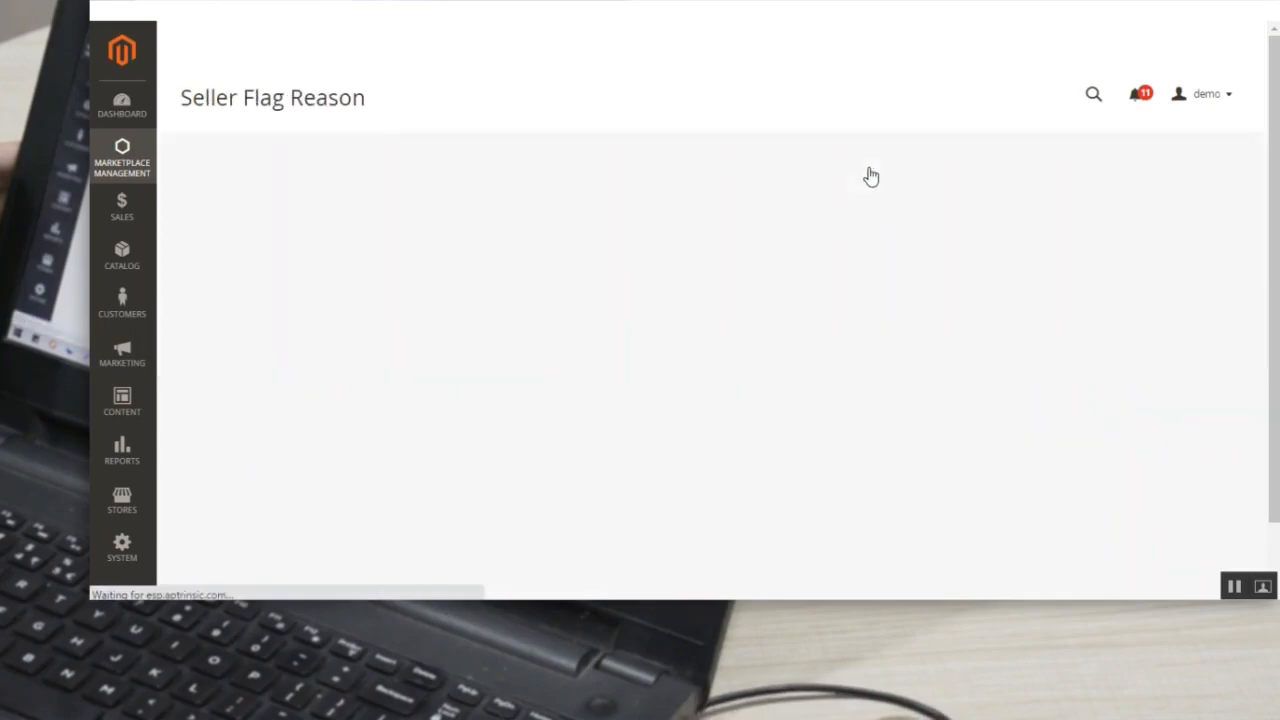
scroll(600, 330, "down", 2)
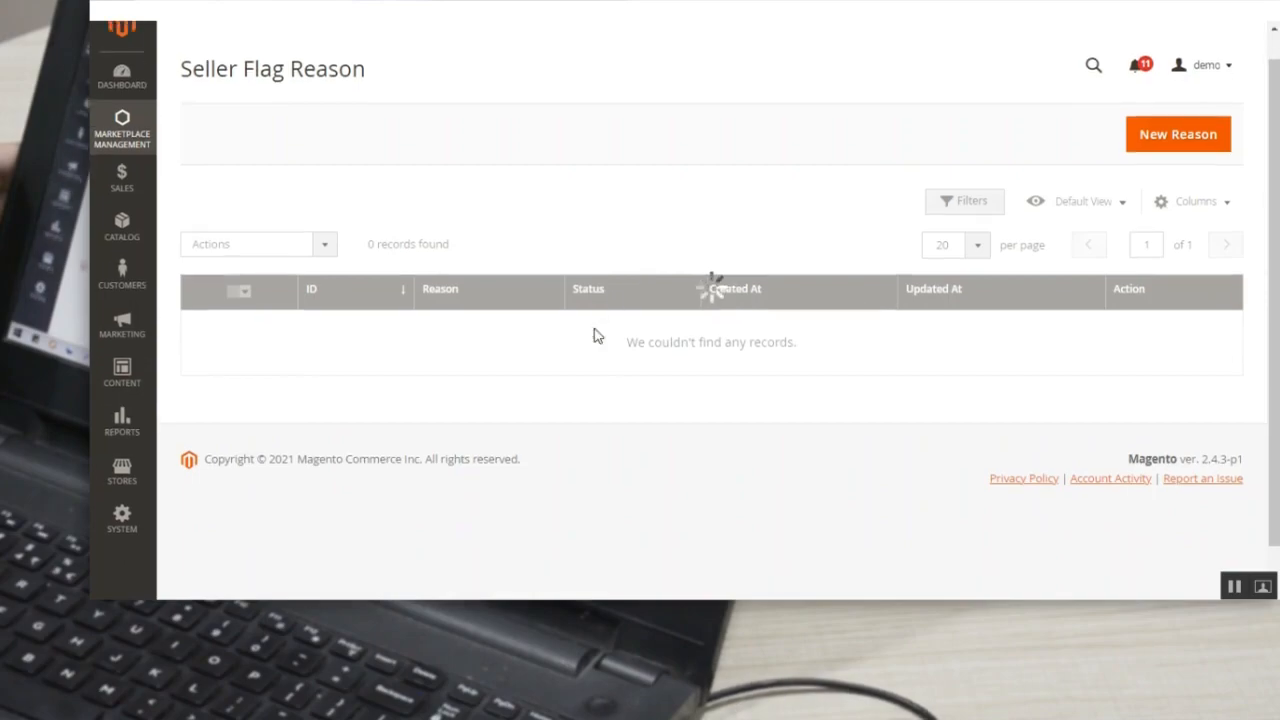
scroll(323, 230, "up", 1)
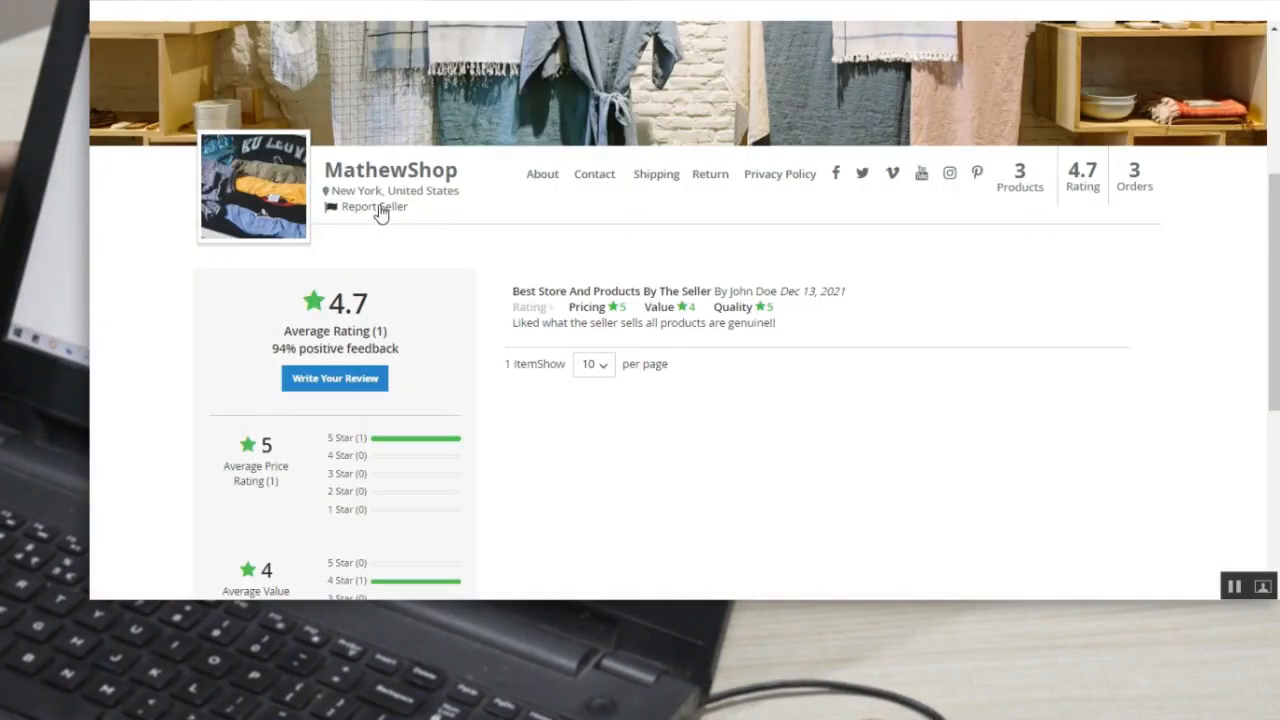
Step: Open the storefront Report Seller form, read the choices for an appropriate reason to flag, and close the form
left_click(378, 208)
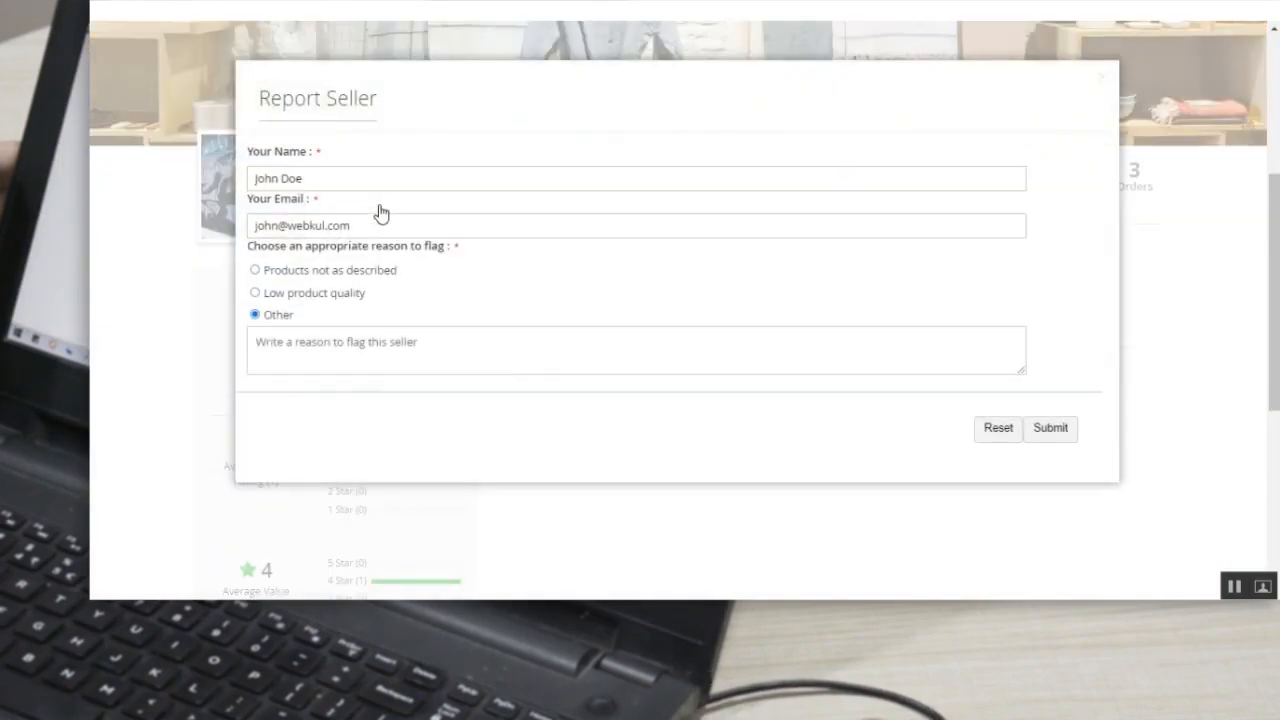
left_click_drag(278, 252, 443, 257)
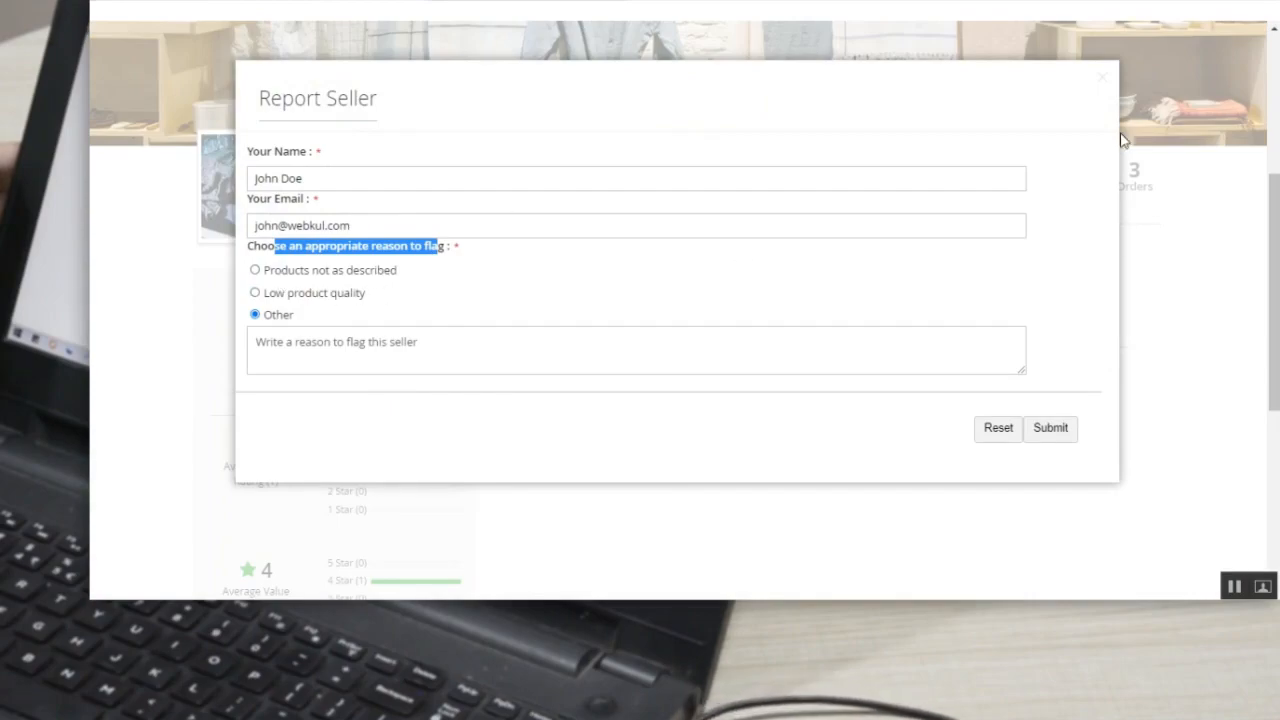
left_click(1103, 79)
scroll(545, 225, "up", 1)
scroll(533, 213, "up", 3)
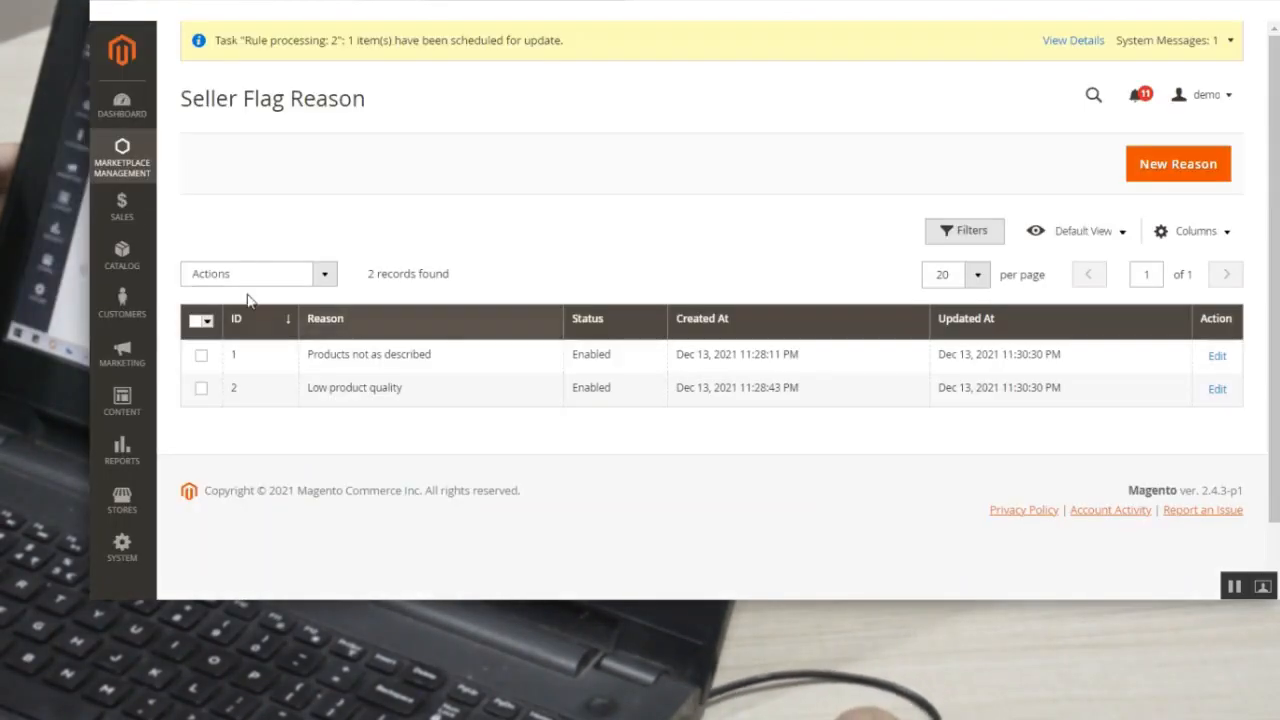
Step: Open the Product Flag Reason list in the admin and read the configured reason for reporting products
left_click(122, 168)
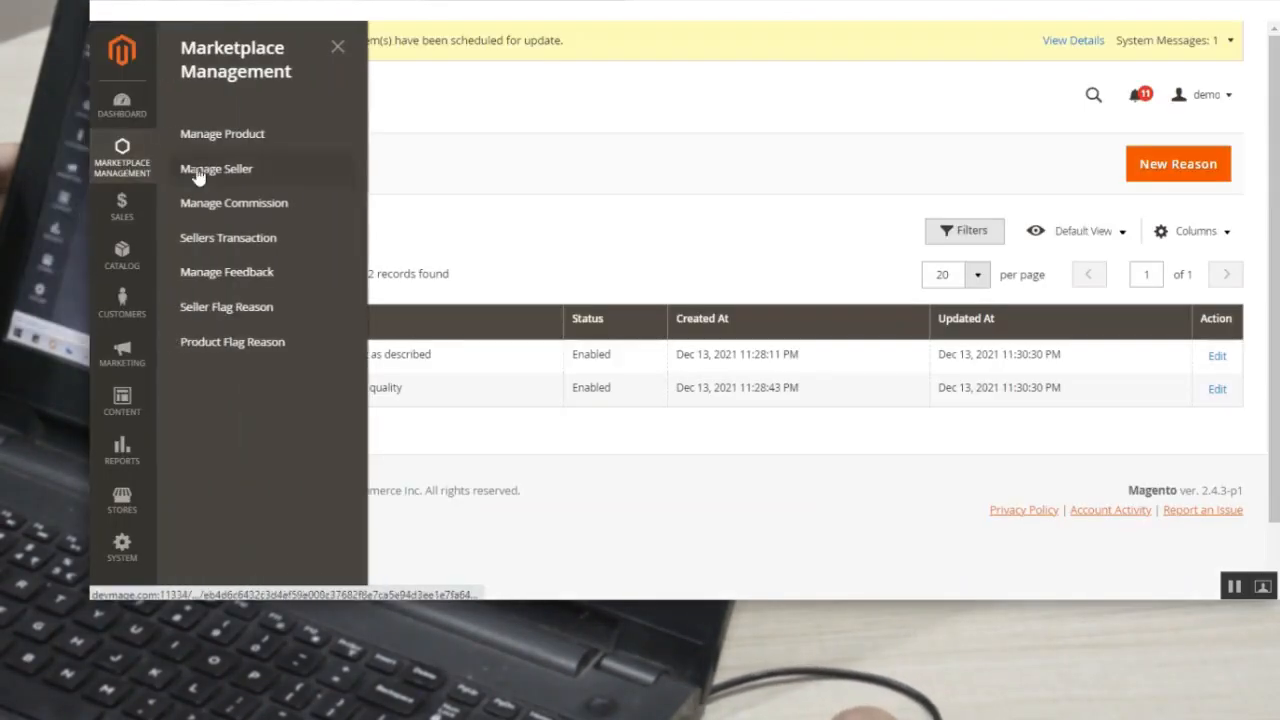
left_click(245, 345)
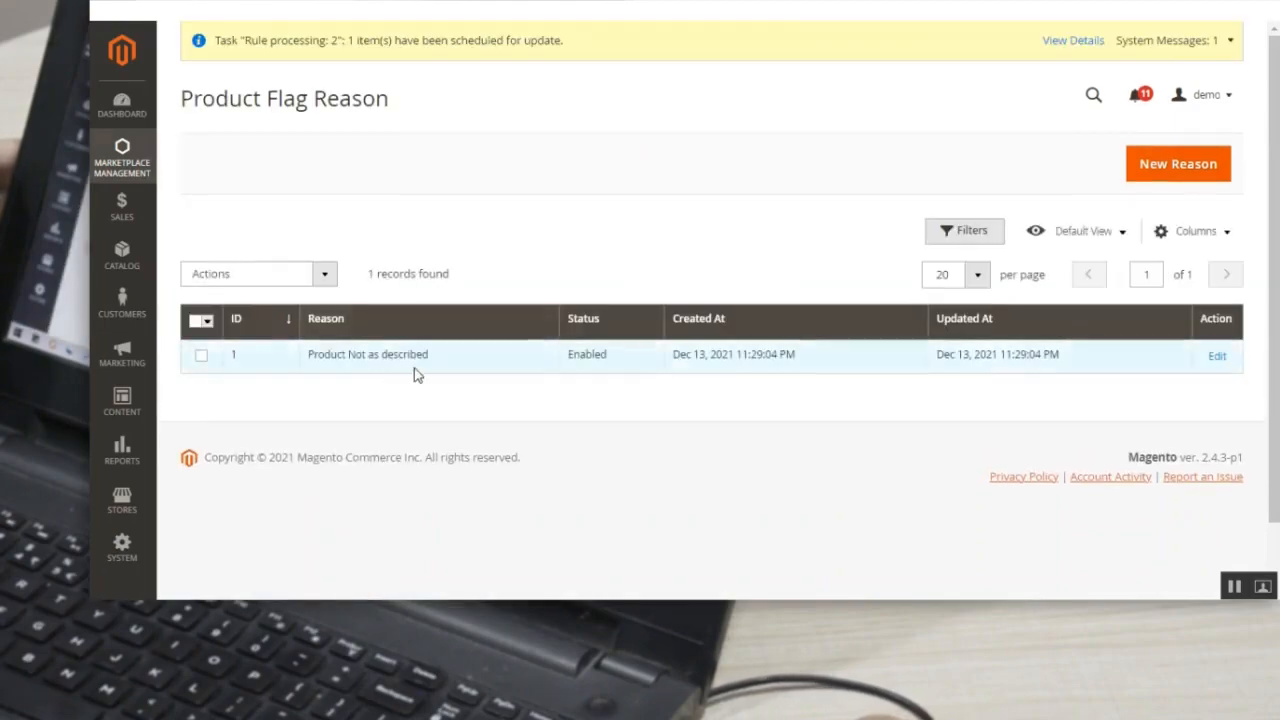
left_click_drag(319, 356, 428, 358)
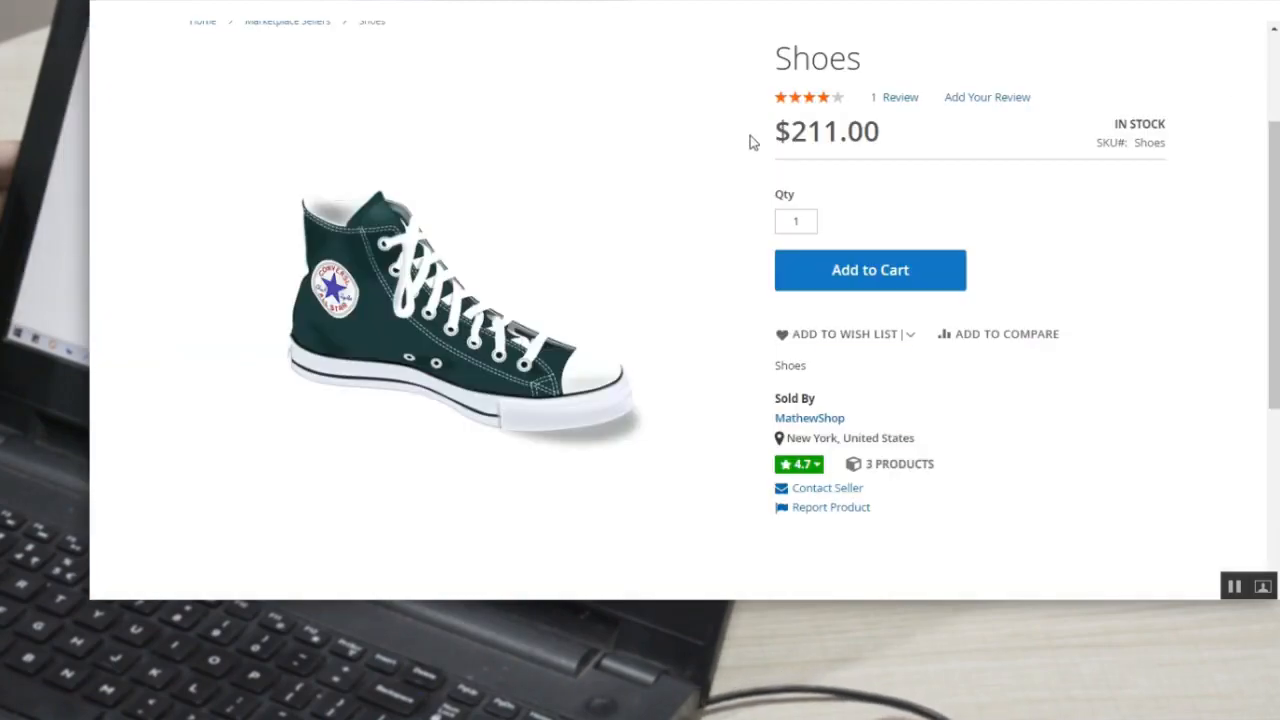
Step: Open the Report Product form for Shoes and try the reason Product Not as described before switching back to Other
left_click(820, 510)
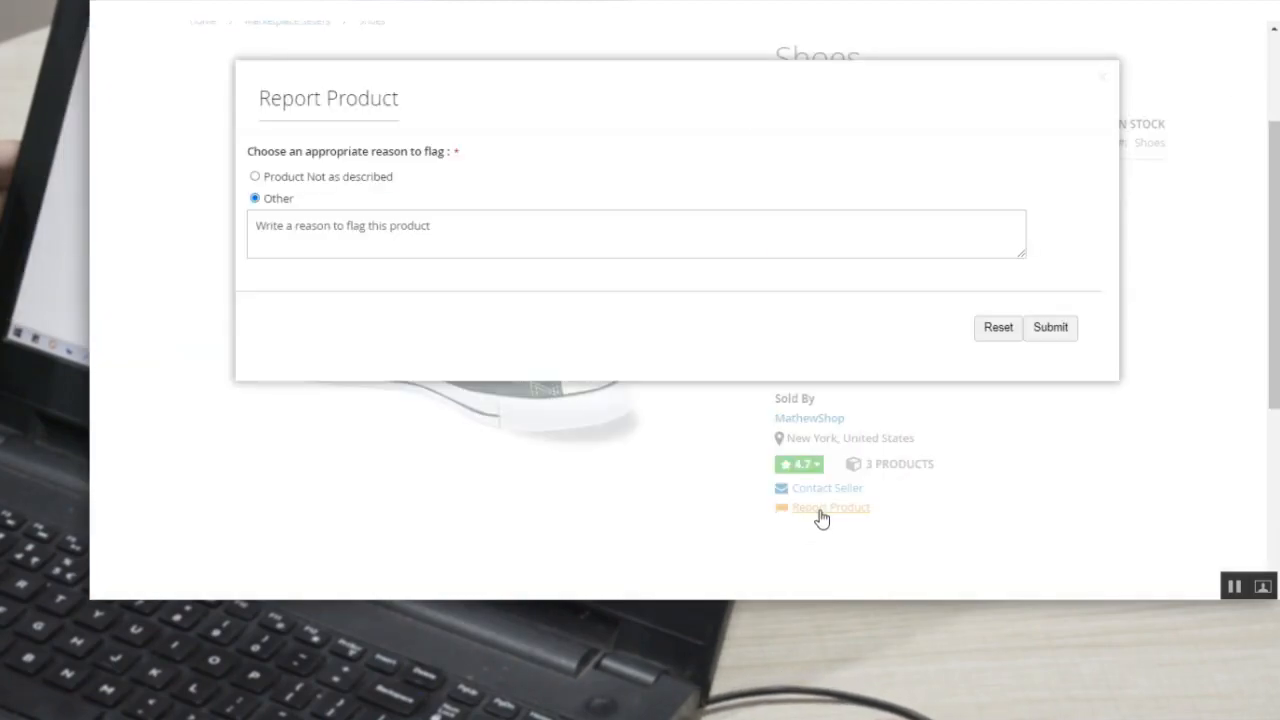
left_click_drag(280, 178, 376, 184)
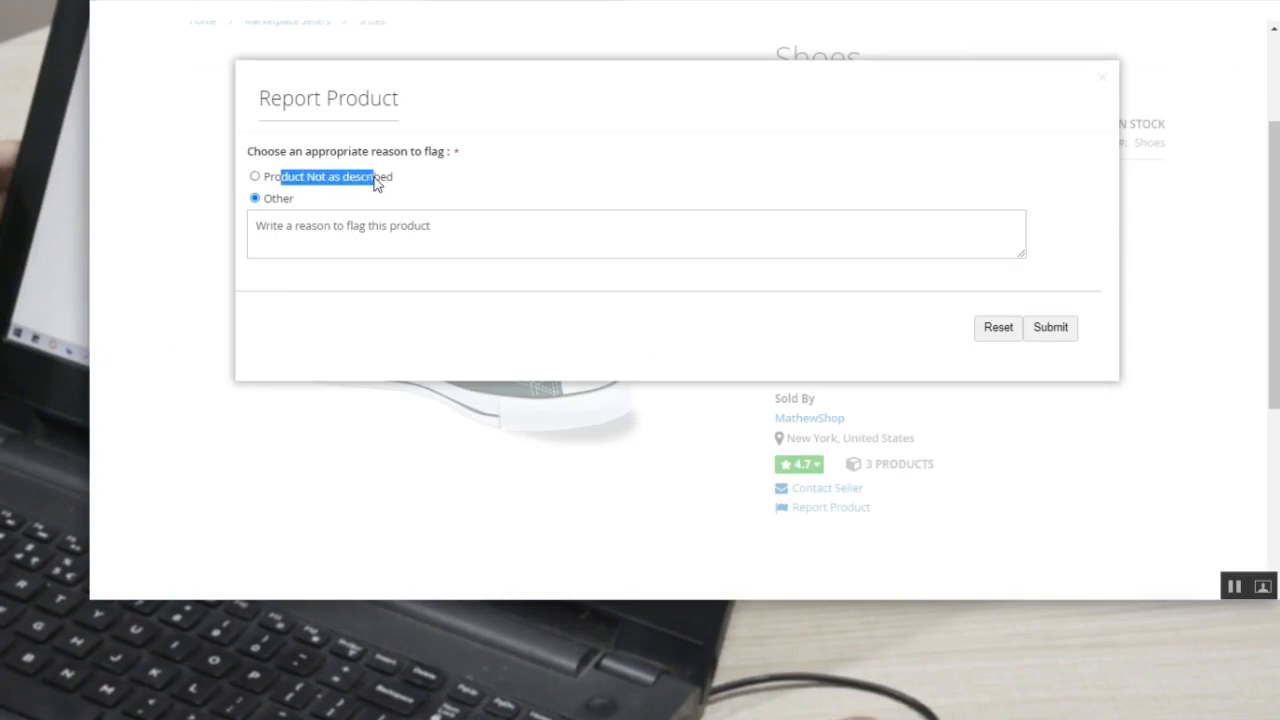
left_click(256, 177)
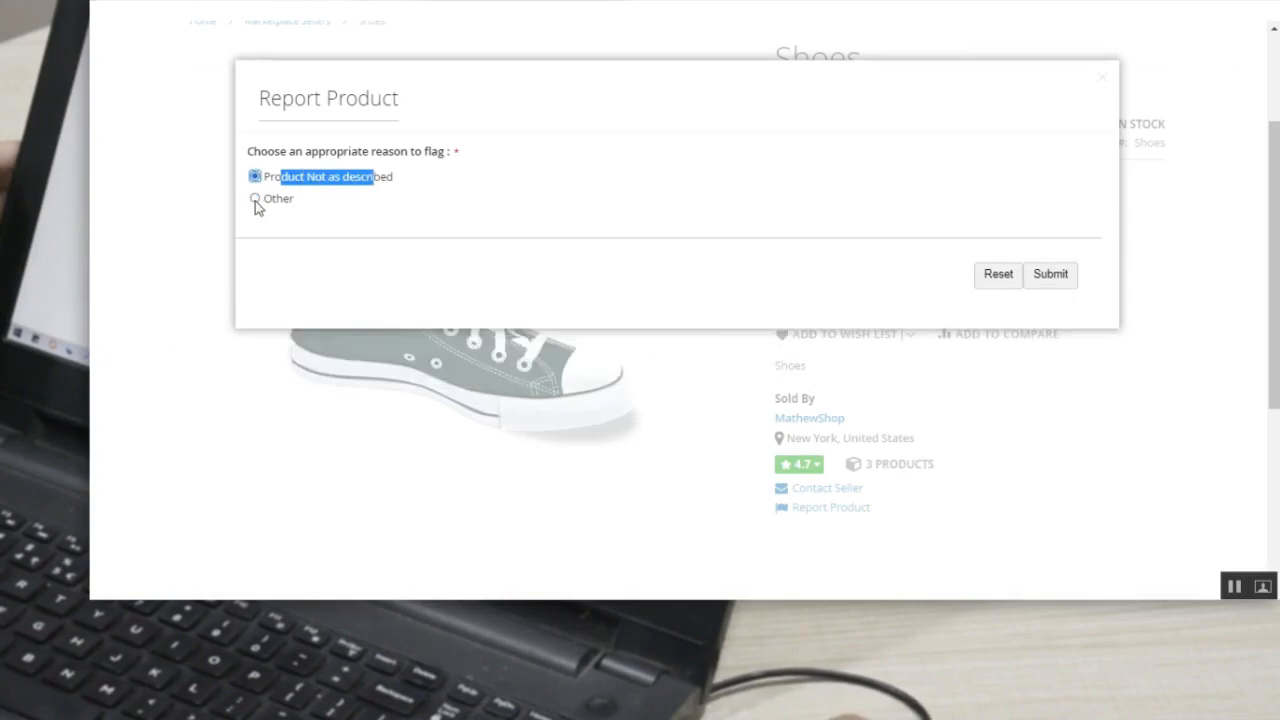
left_click(256, 203)
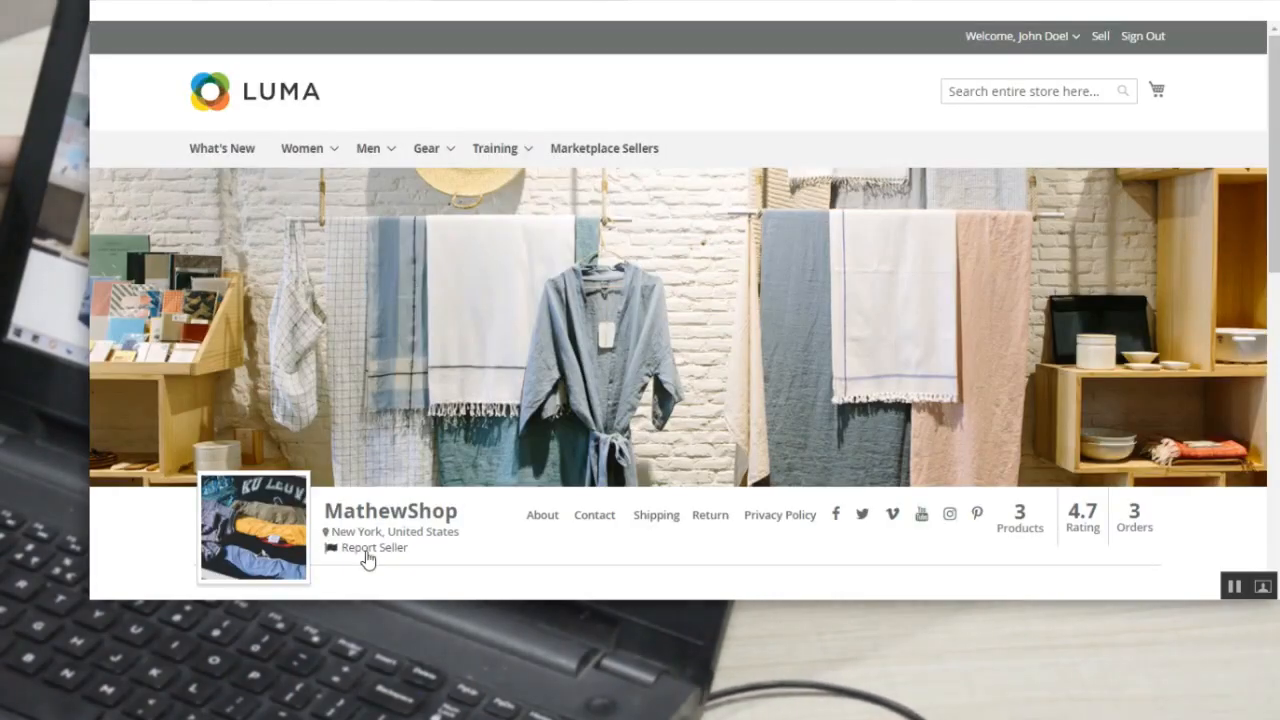
Step: Open the Report Seller form on the seller's profile and look over the Marketplace Management sections in the admin
left_click(362, 550)
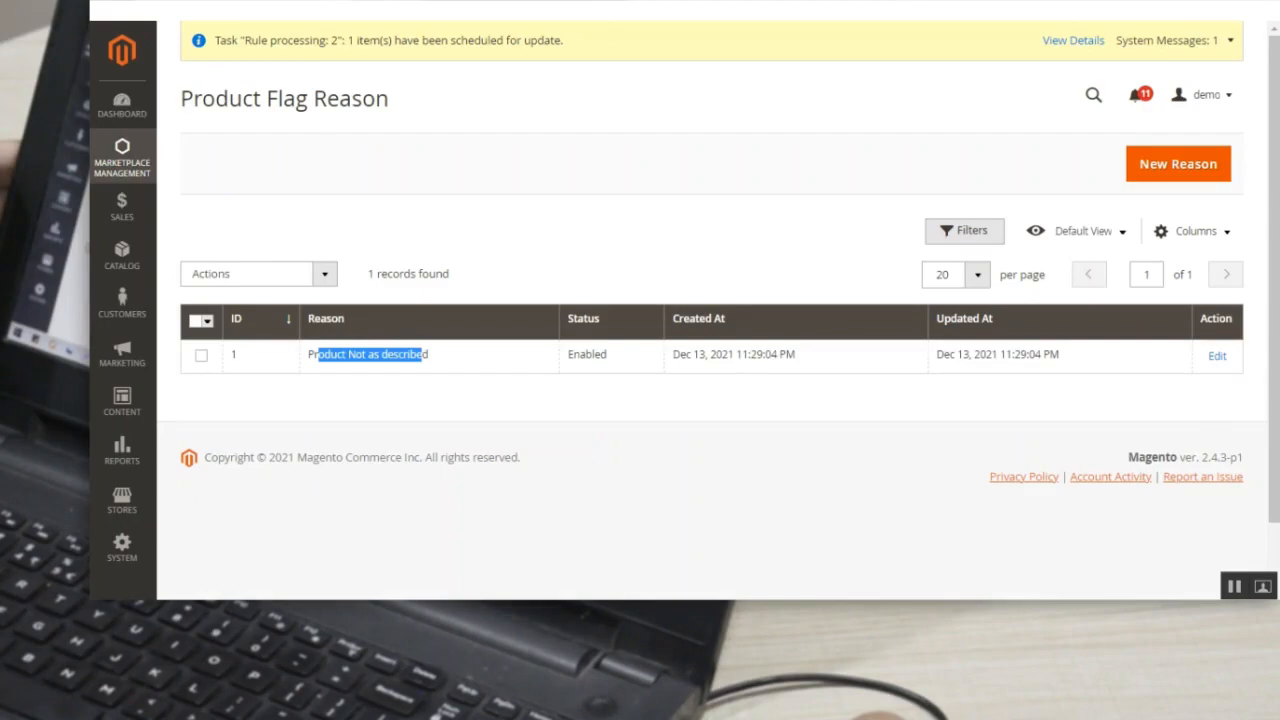
left_click(122, 162)
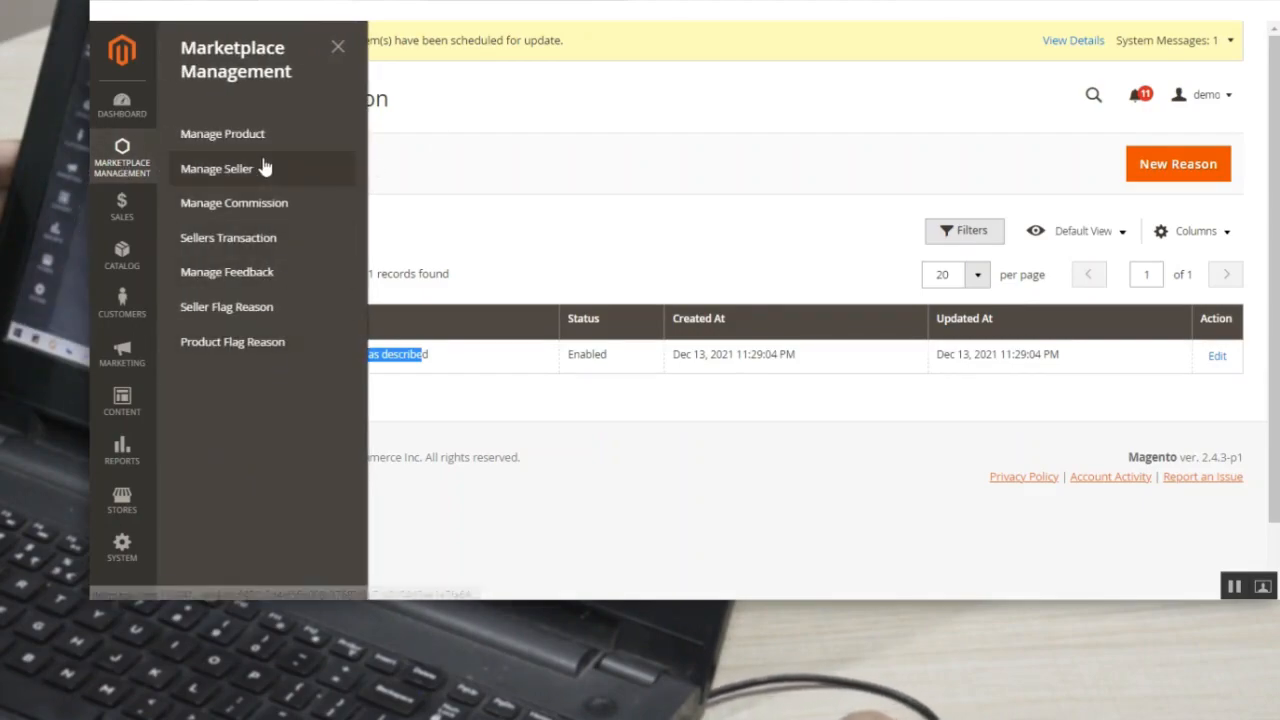
left_click(548, 100)
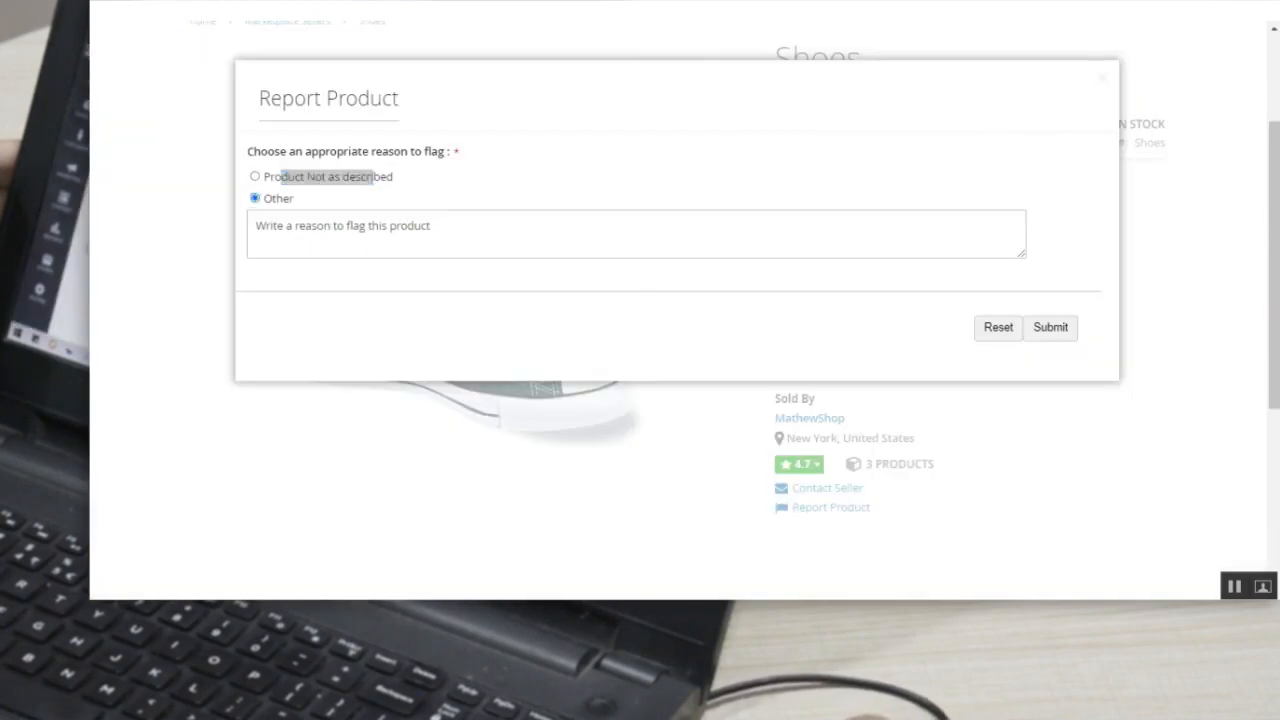
Step: Close the storefront Report Product and Report Seller forms without submitting either report
left_click(1102, 80)
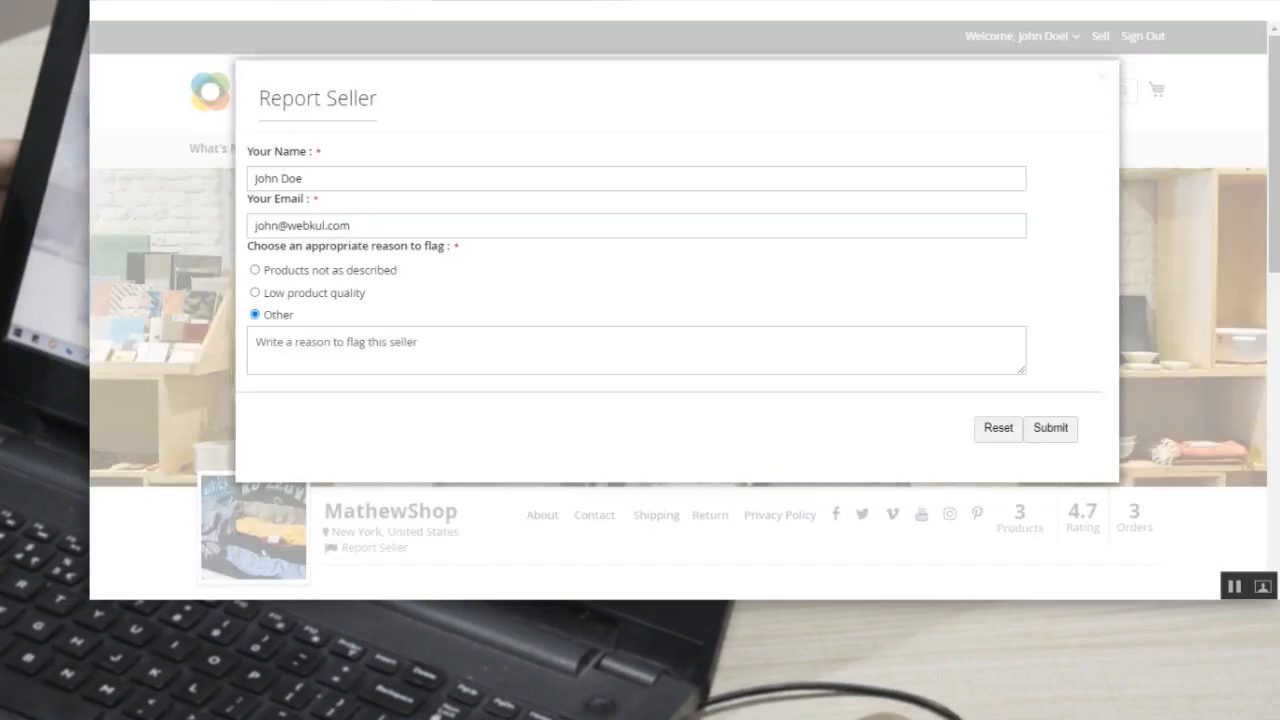
left_click(1102, 78)
scroll(386, 509, "down", 1)
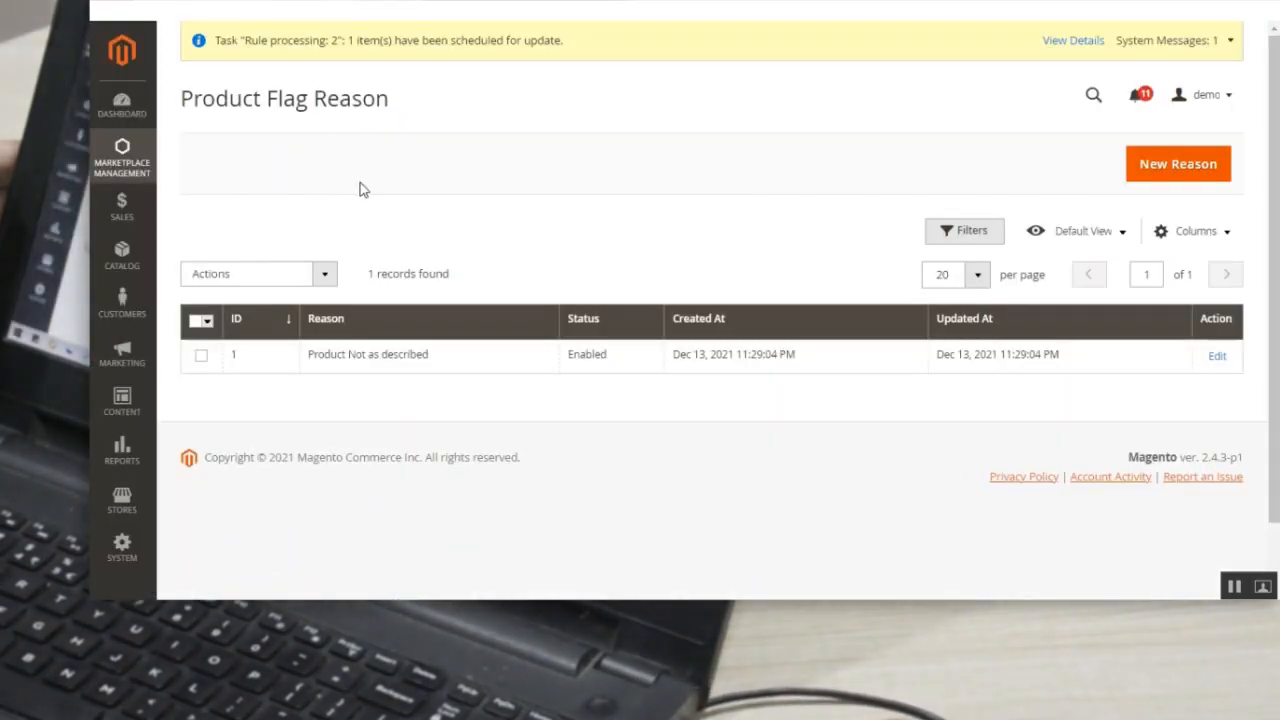
Step: Open the Marketplace Management sections in the admin, and look over the Shoes product page with its seller details on the storefront
left_click(140, 165)
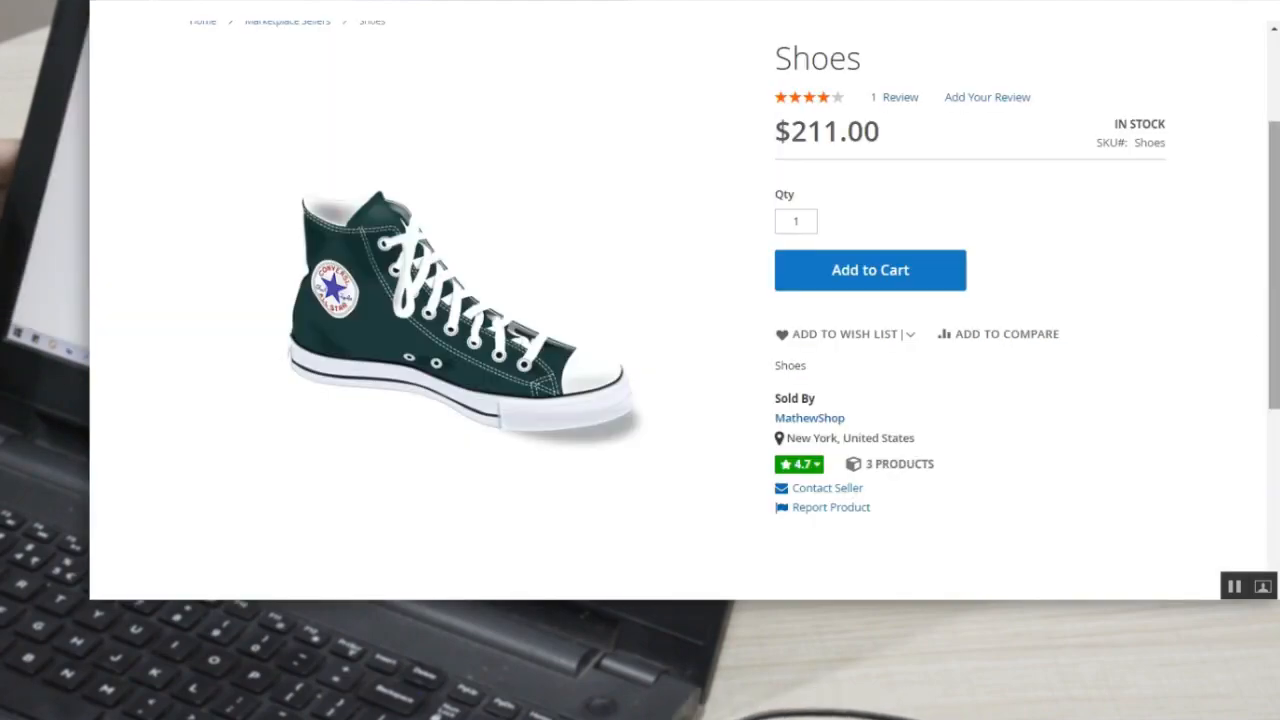
scroll(1275, 190, "up", 2)
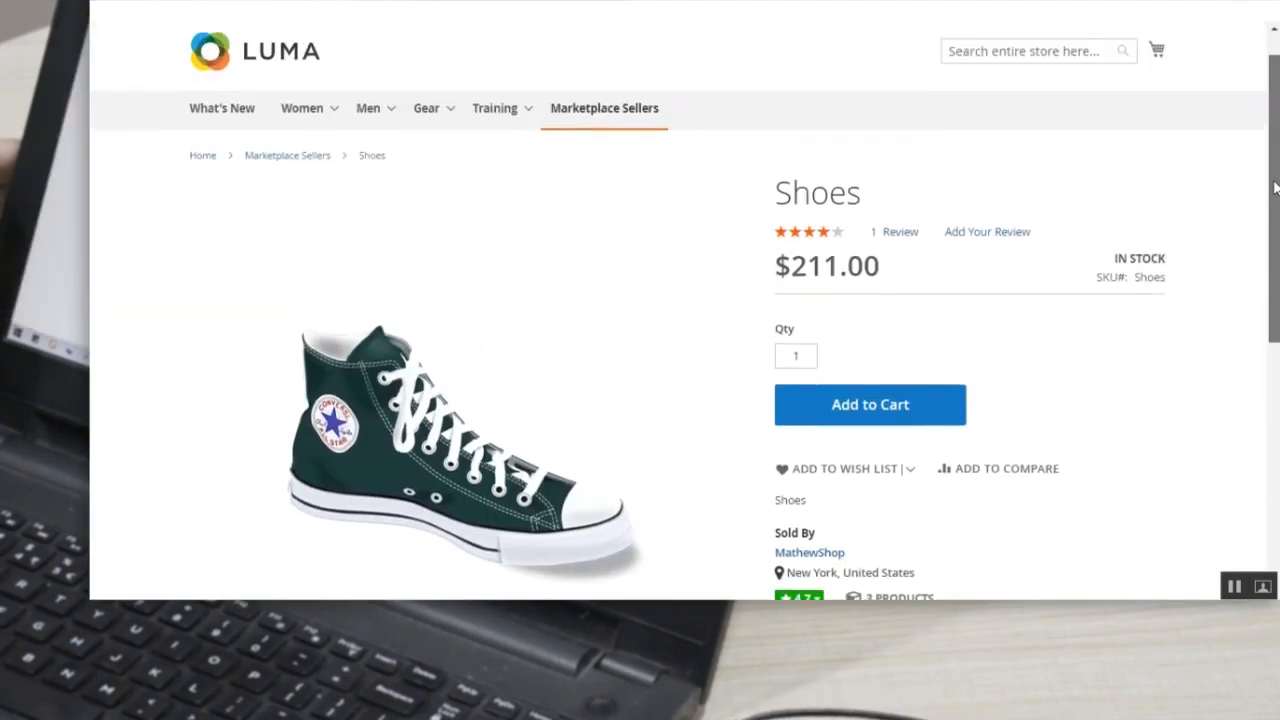
scroll(1275, 190, "down", 3)
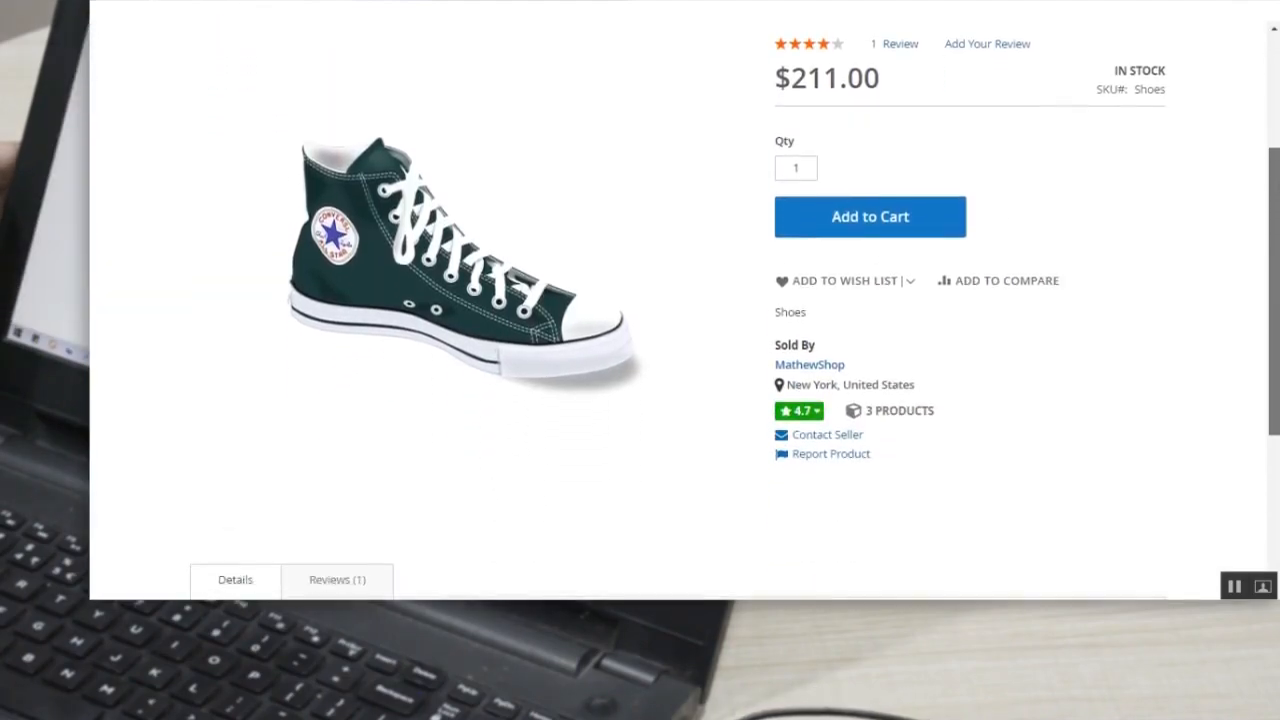
scroll(680, 300, "down", 1)
Step: Look over the MathewShop seller profile on the storefront, from the banner down to its ratings and customer feedback
scroll(680, 300, "up", 3)
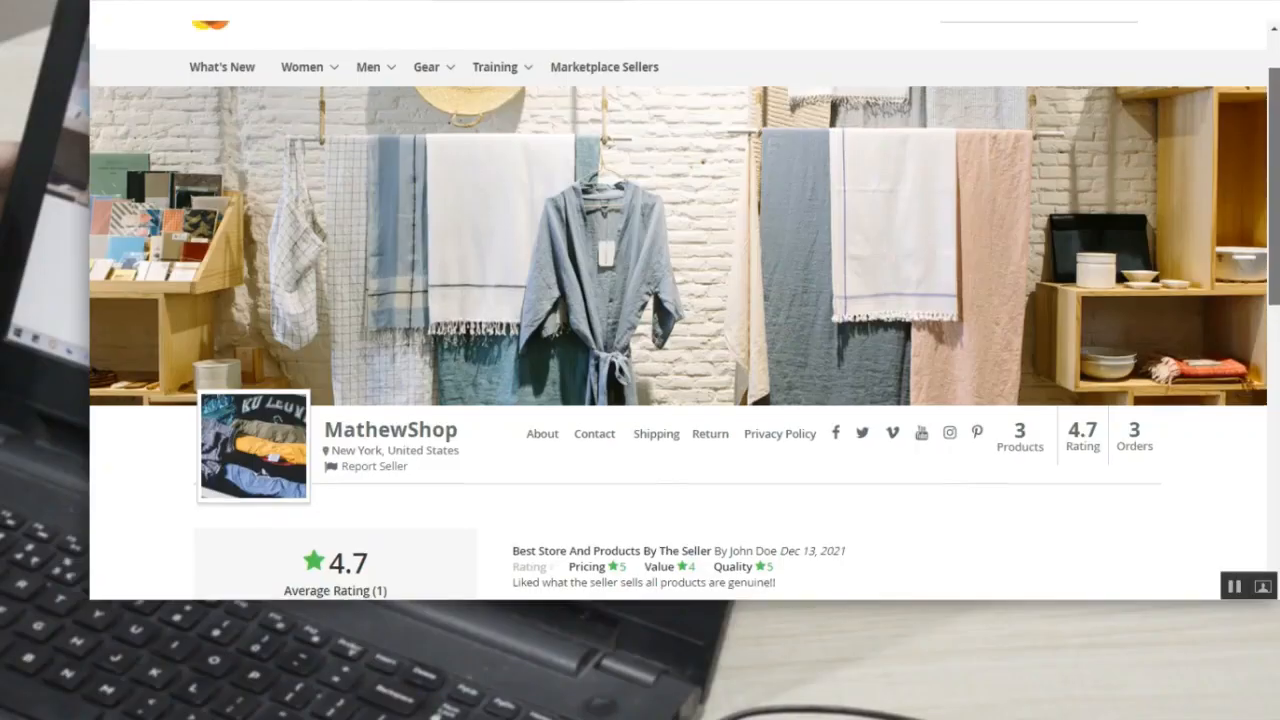
scroll(660, 300, "up", 2)
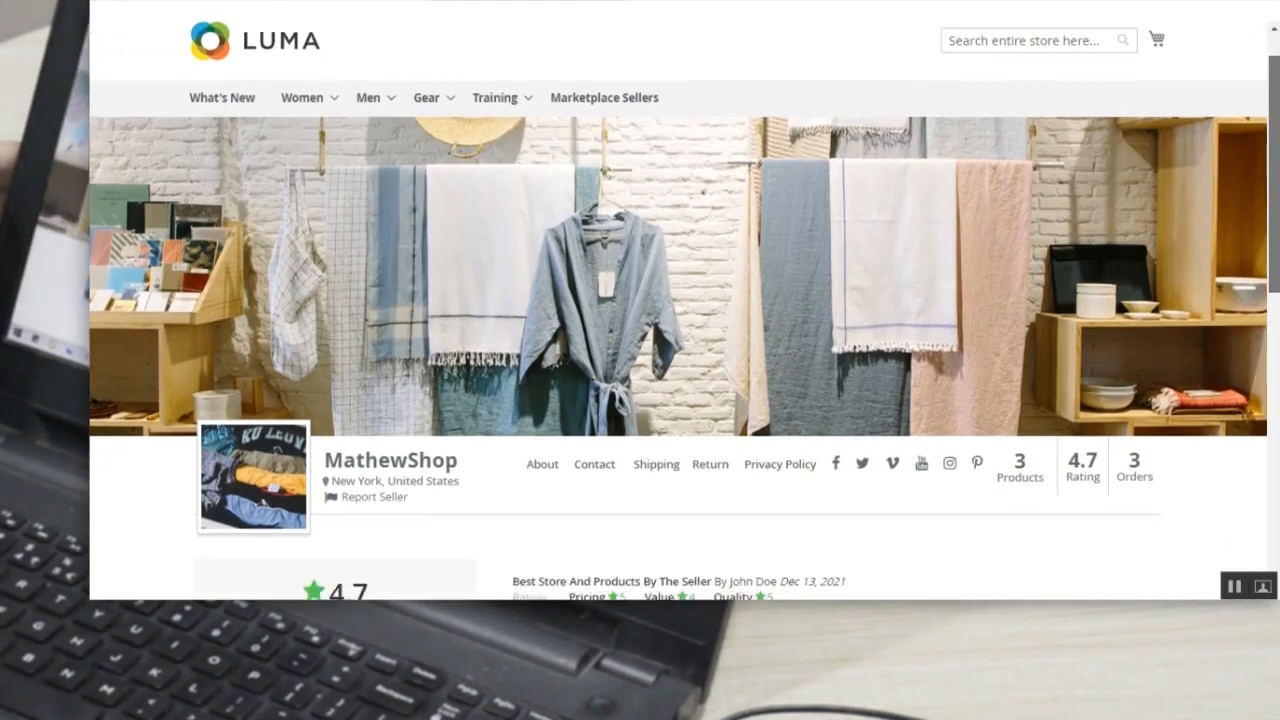
scroll(743, 287, "down", 1)
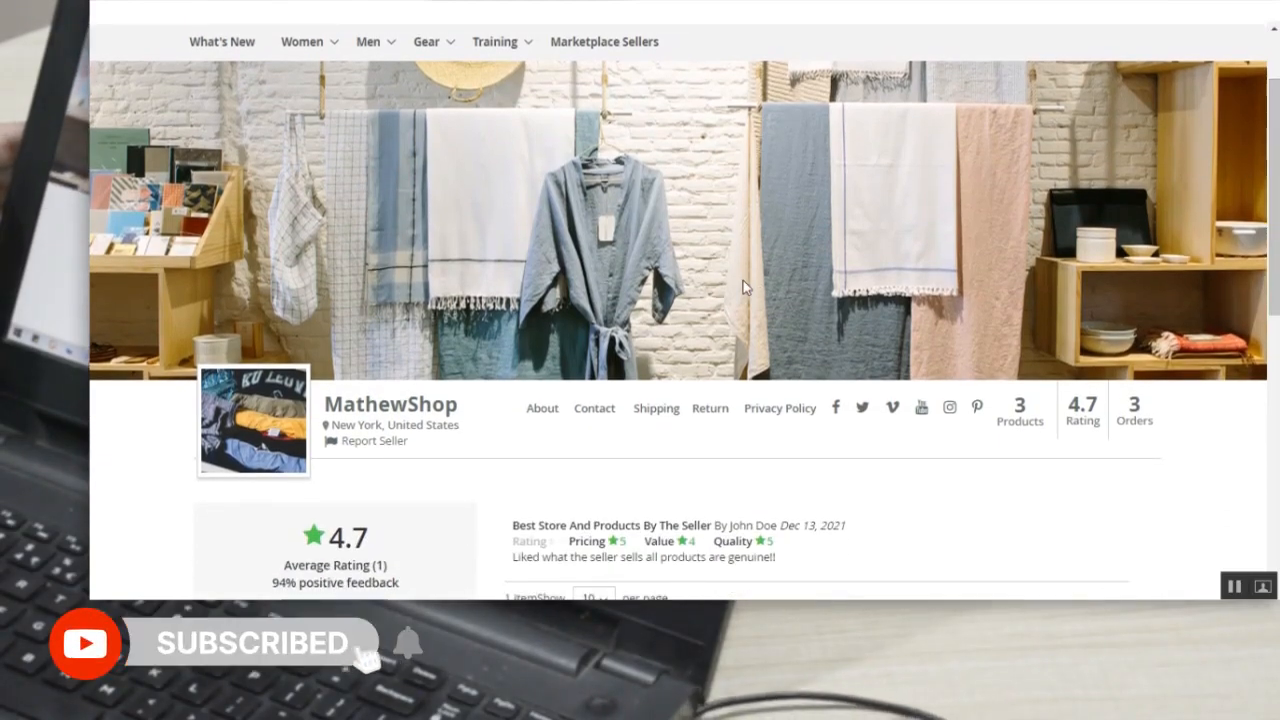